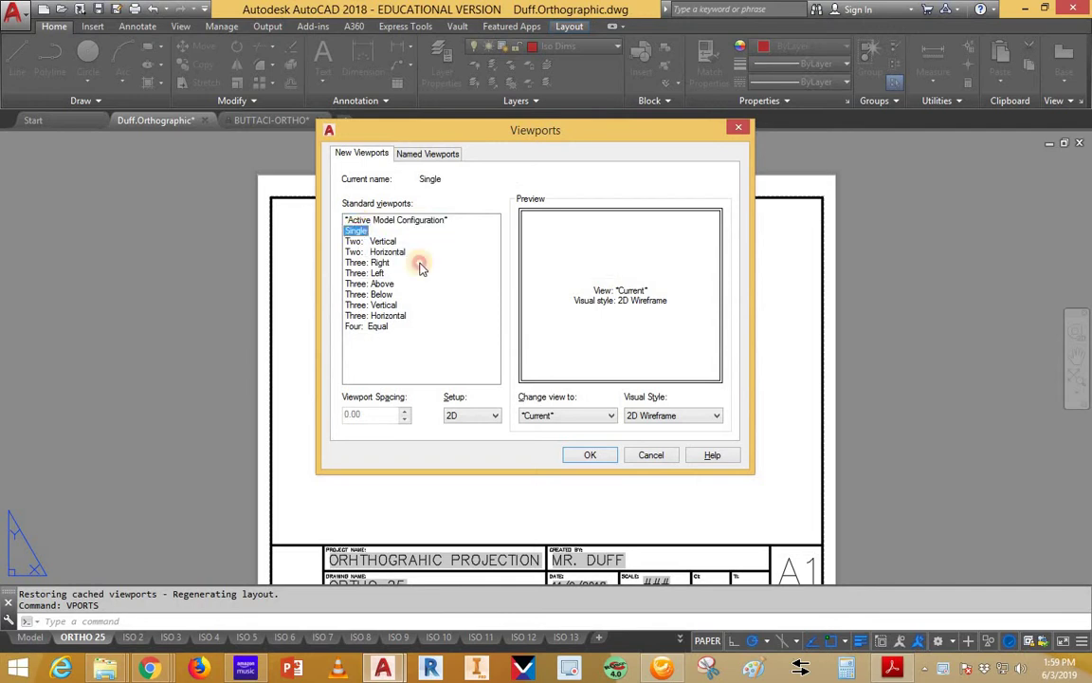
Create a single 2D Wireframe viewport spanning the drawing area above the title block on the ORTHO 25 layout
left_click(589, 456)
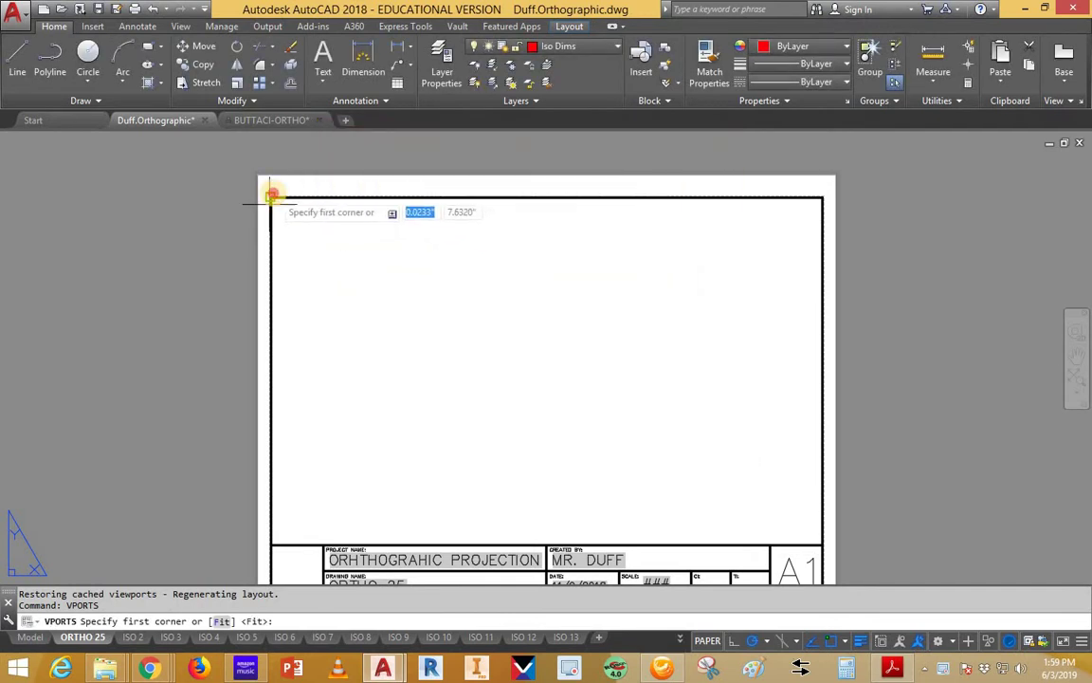
left_click(273, 196)
left_click(813, 531)
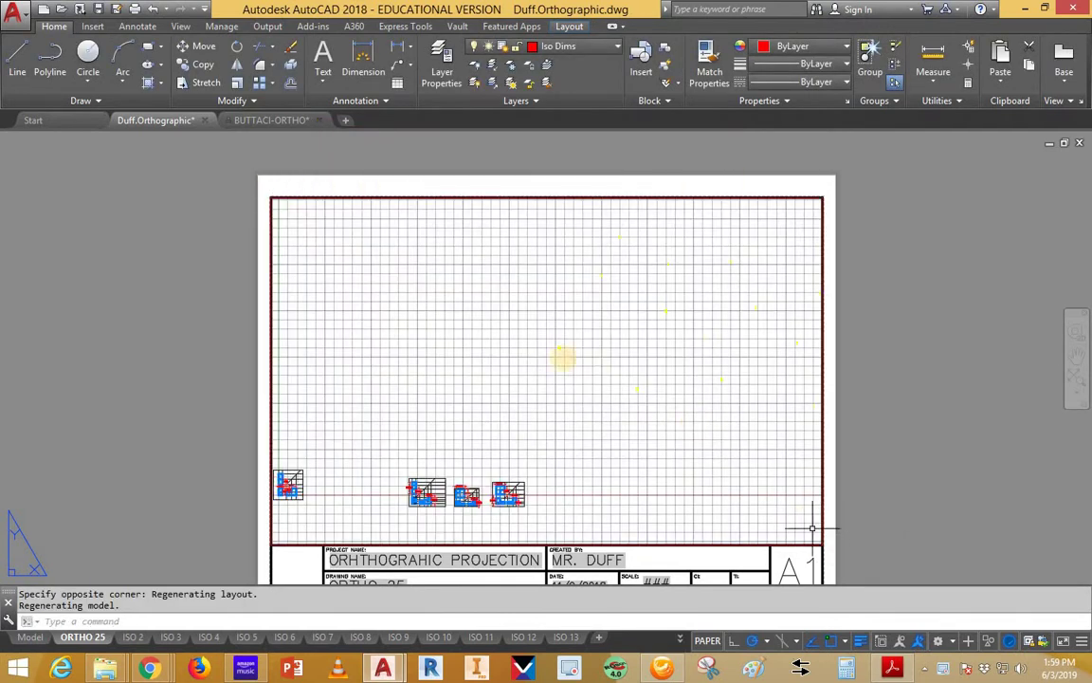
key("Escape")
key("Escape")
Activate the new viewport, enlarge the first orthographic drawing inside it and turn the viewport's grid off
mouse_move(413, 441)
middle_mouse_down()
mouse_move(683, 296)
mouse_move(731, 329)
mouse_move(892, 305)
middle_mouse_up()
double_click(502, 402)
scroll(683, 296, "up", 8)
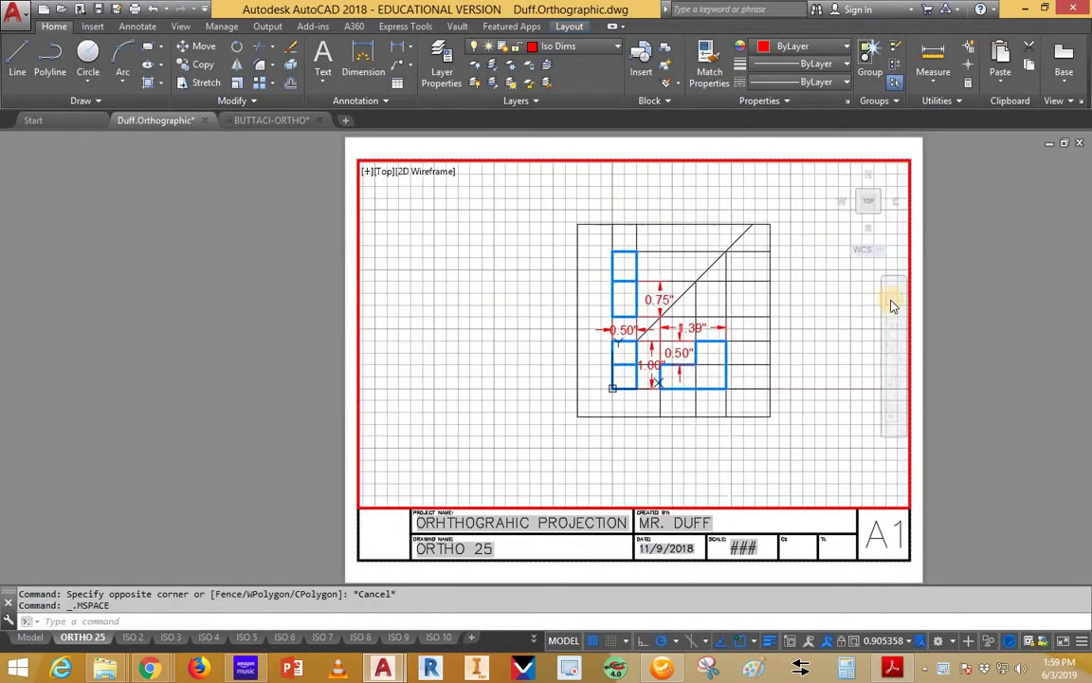
left_click(589, 641)
Set the viewport scale to 2:1 and reposition the three orthographic views inside the viewport
left_click(912, 642)
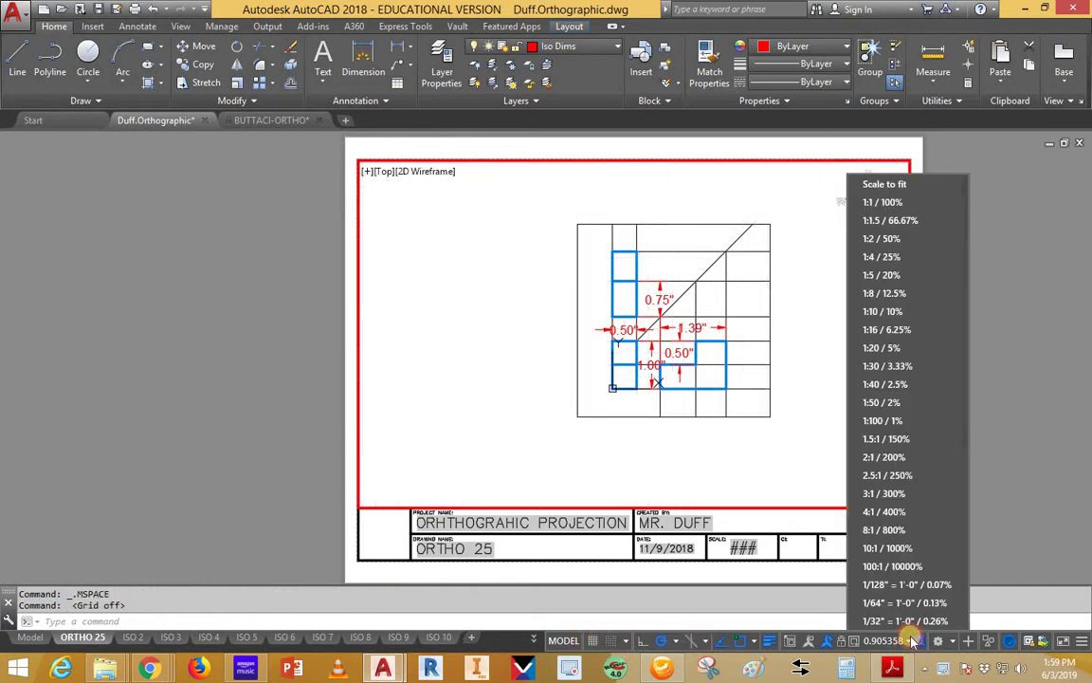
left_click(889, 453)
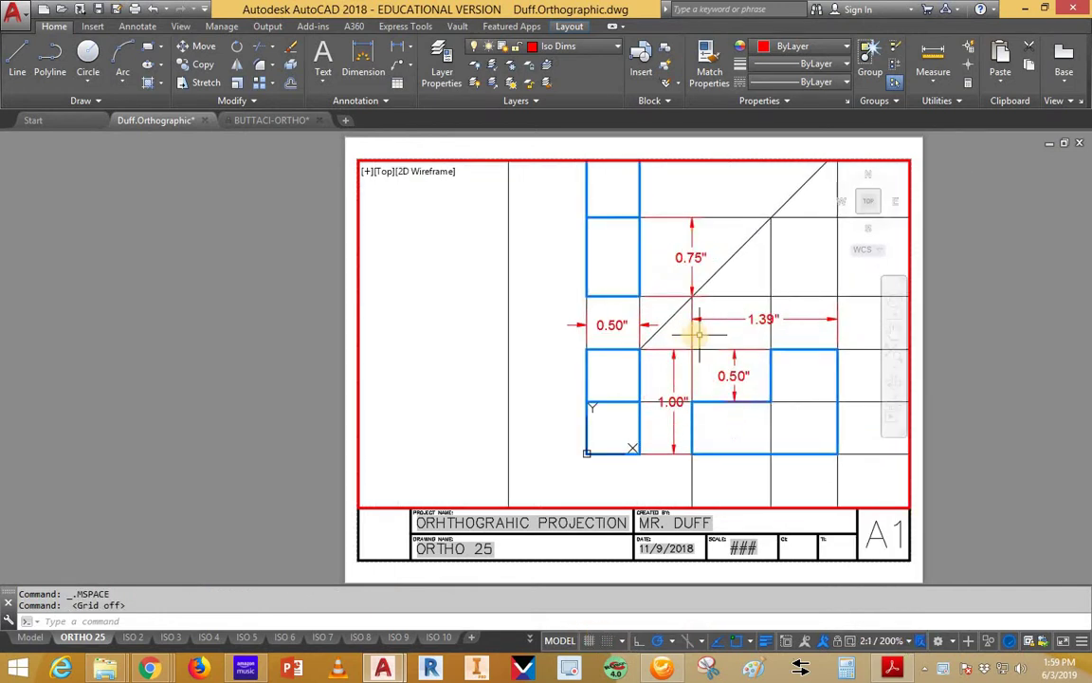
middle_click_drag(699, 334, 643, 360)
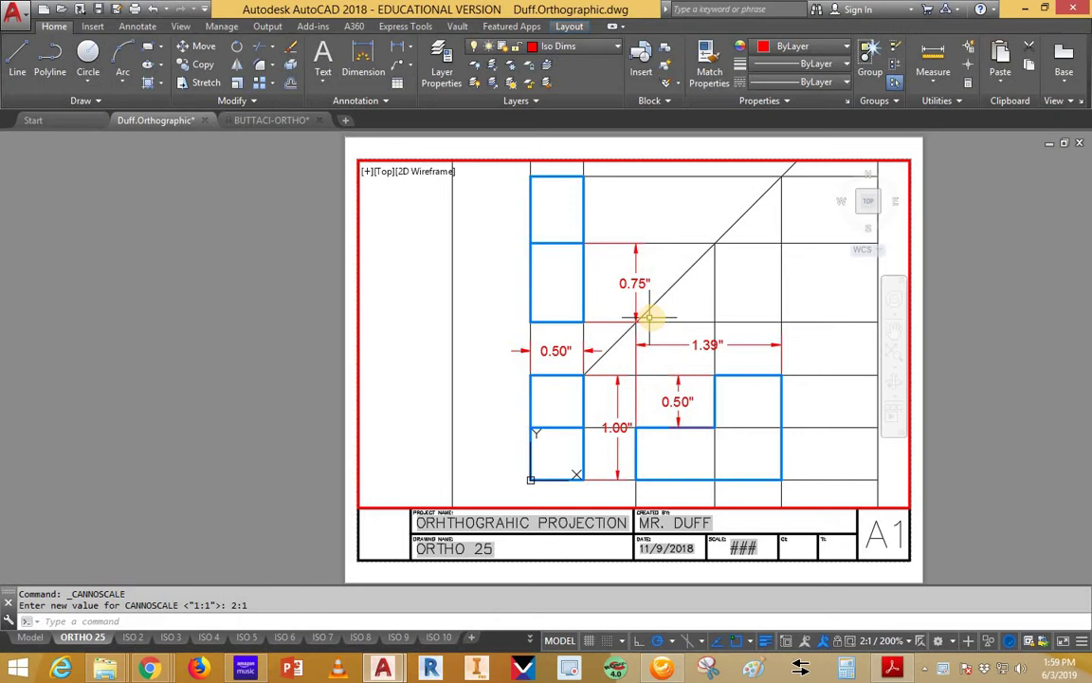
Freeze the Iso Dims and Construction layers in the current viewport
left_click(555, 45)
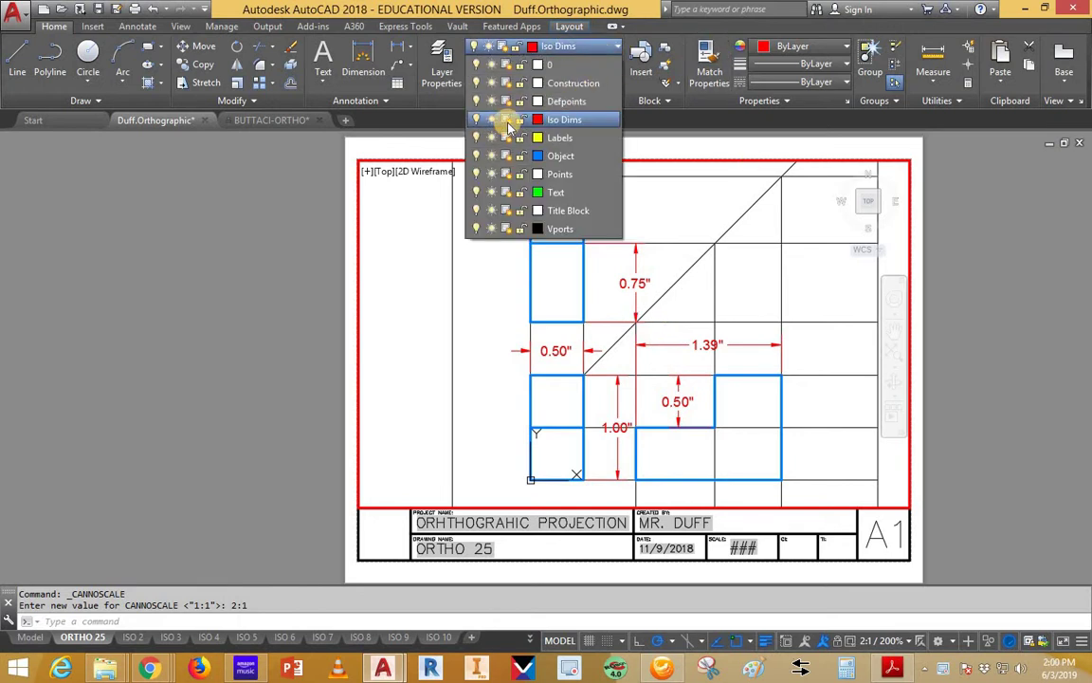
left_click(505, 119)
left_click(508, 85)
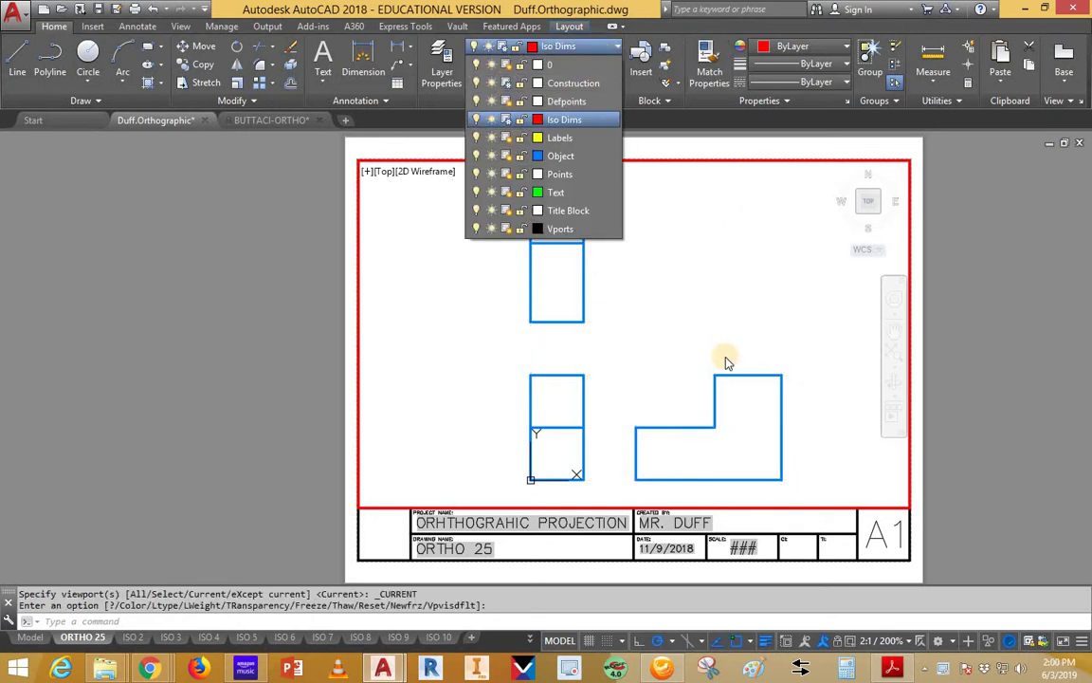
left_click(765, 217)
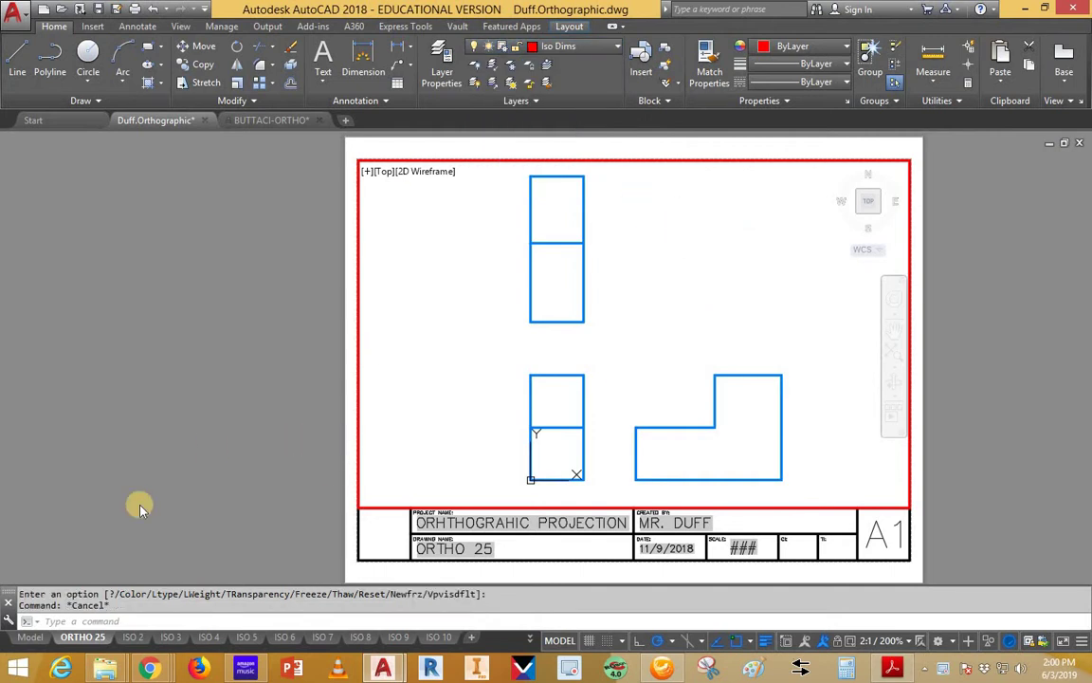
Switch to model space and turn off the Construction layer
left_click(31, 638)
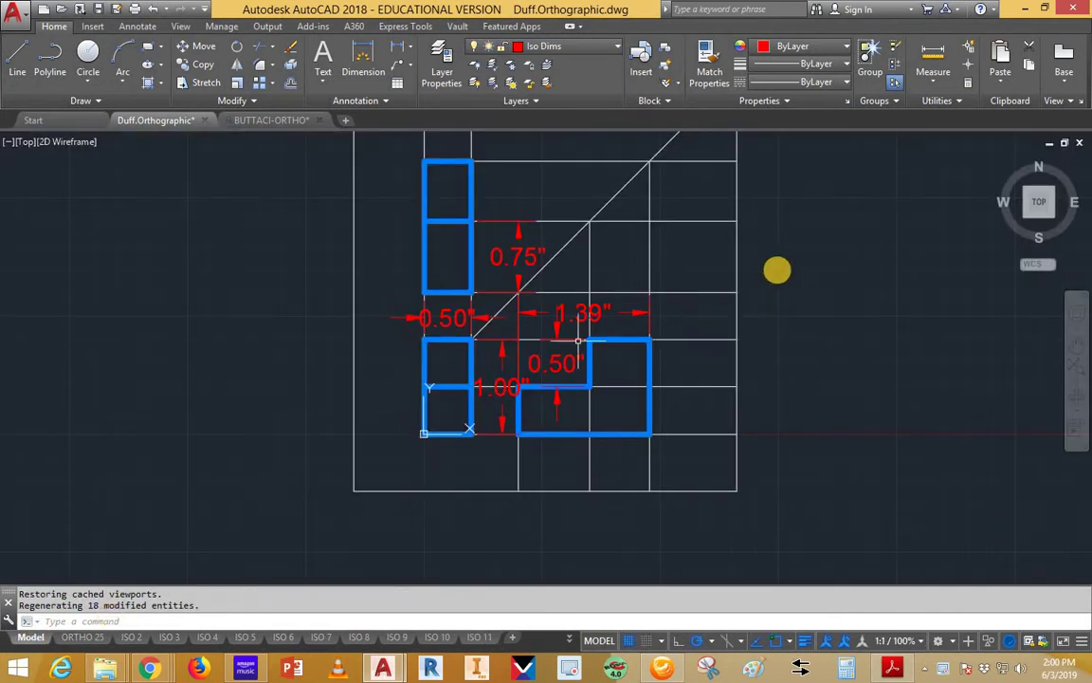
left_click(552, 239)
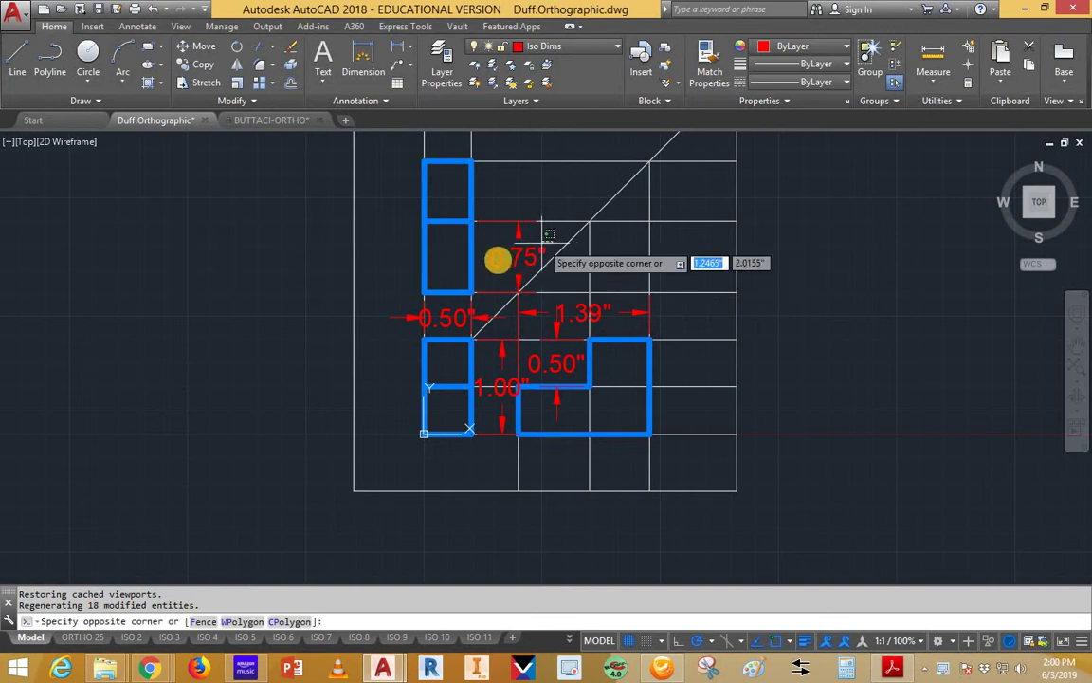
key("Escape")
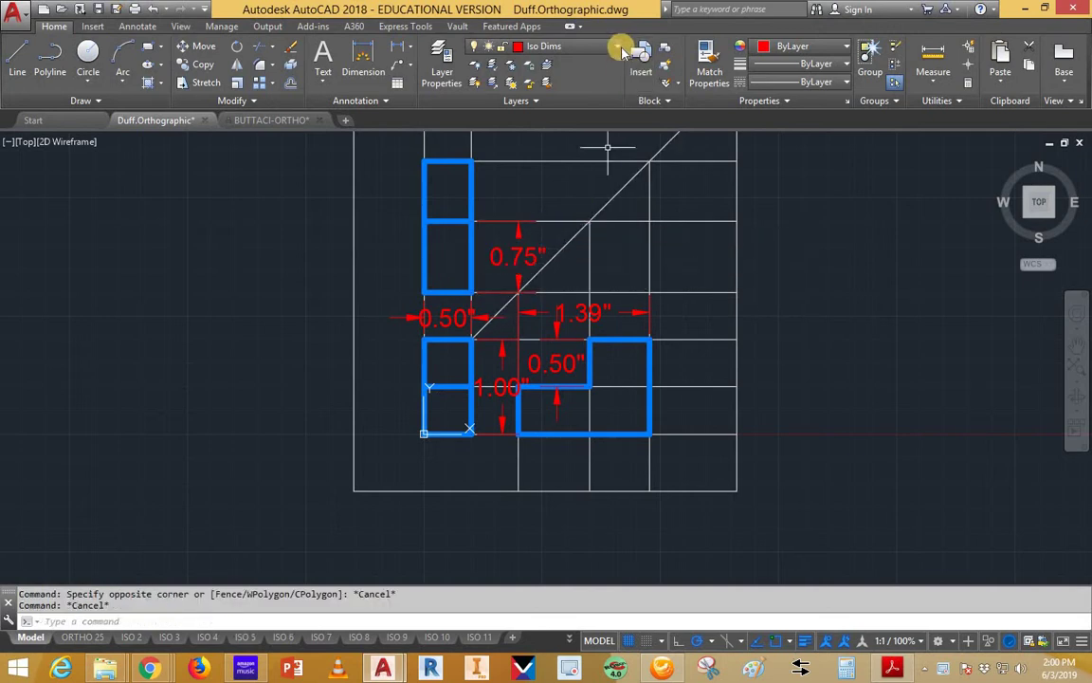
left_click(555, 46)
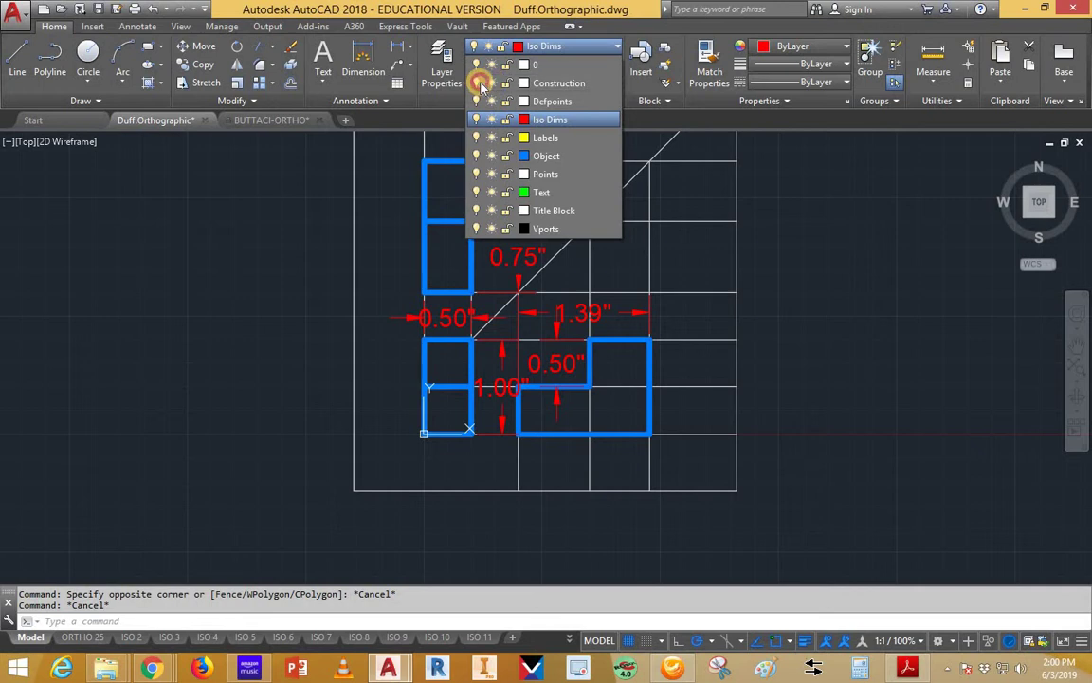
left_click(476, 83)
key("Escape")
Erase all existing red dimensions between the three orthographic views
left_click(646, 193)
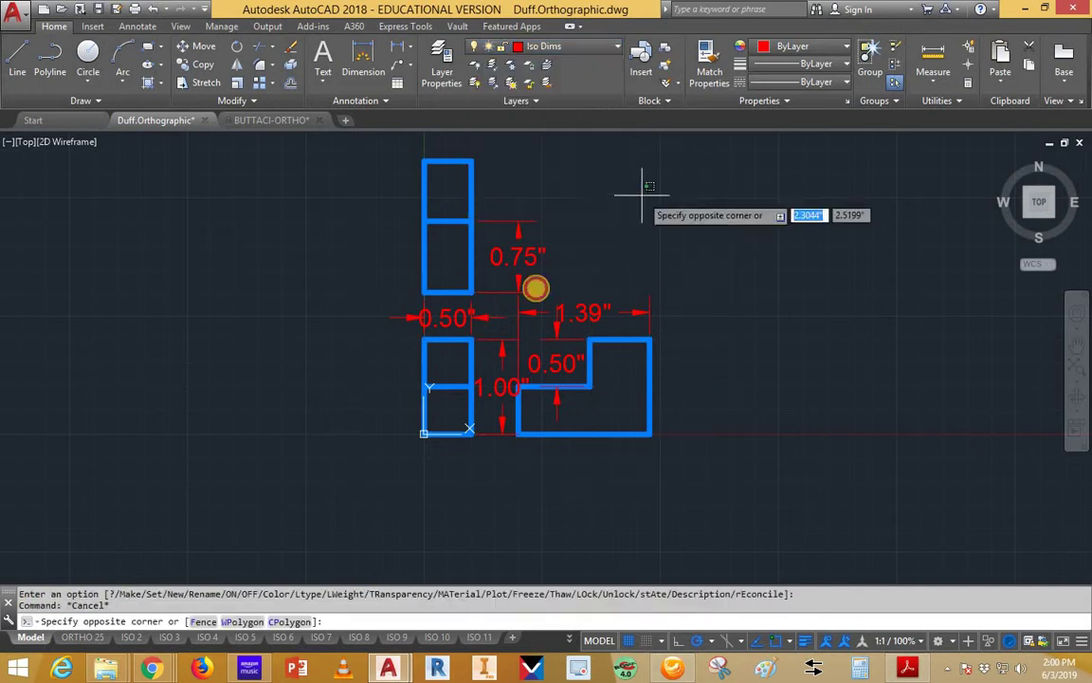
left_click(502, 314)
key("Delete")
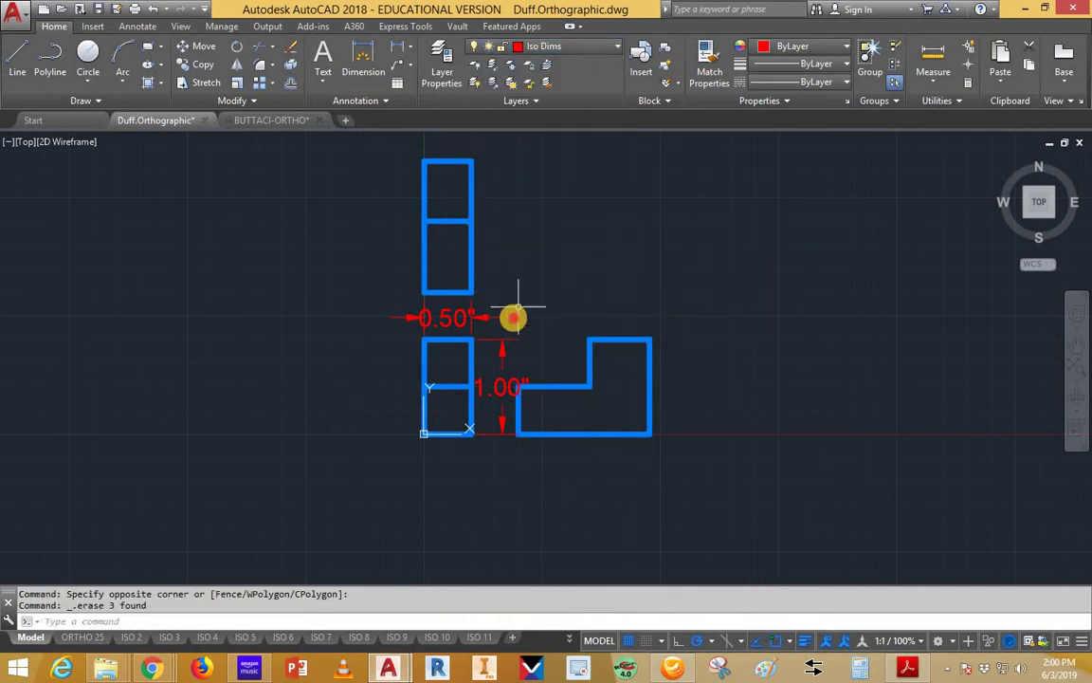
left_click(520, 305)
left_click(504, 344)
key("Delete")
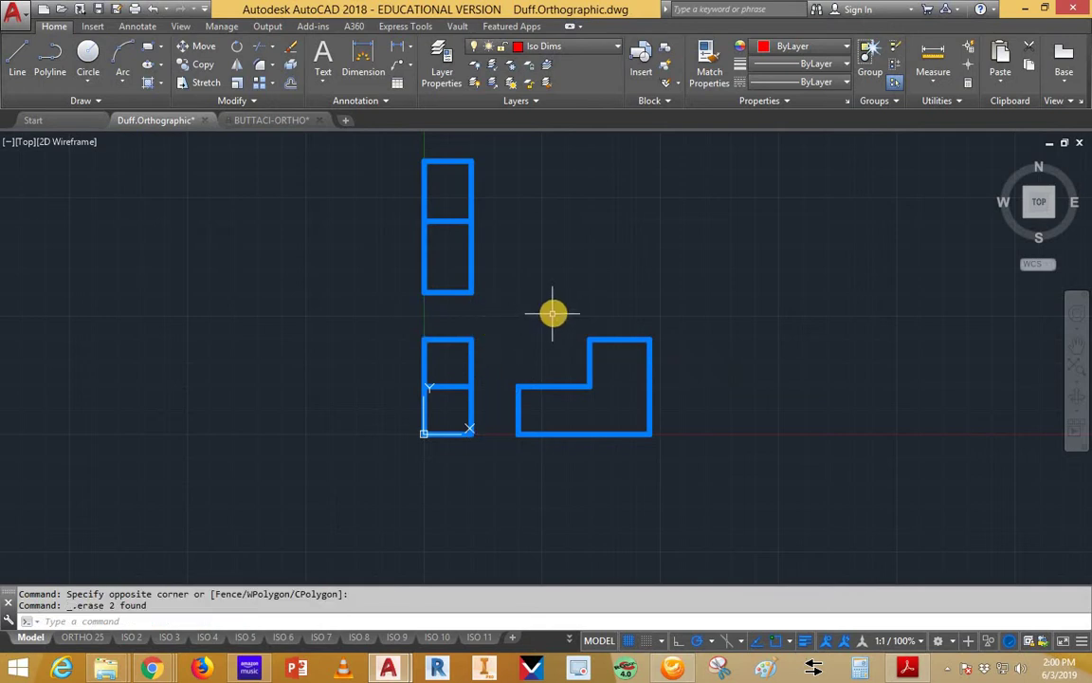
key("Escape")
key("Escape")
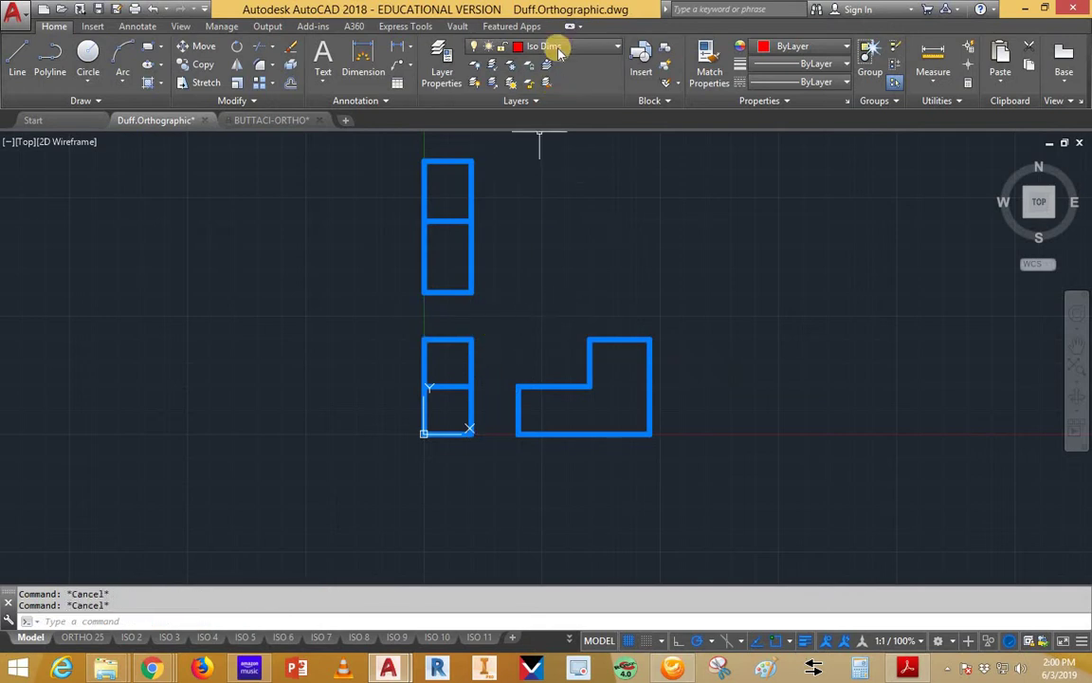
left_click(402, 52)
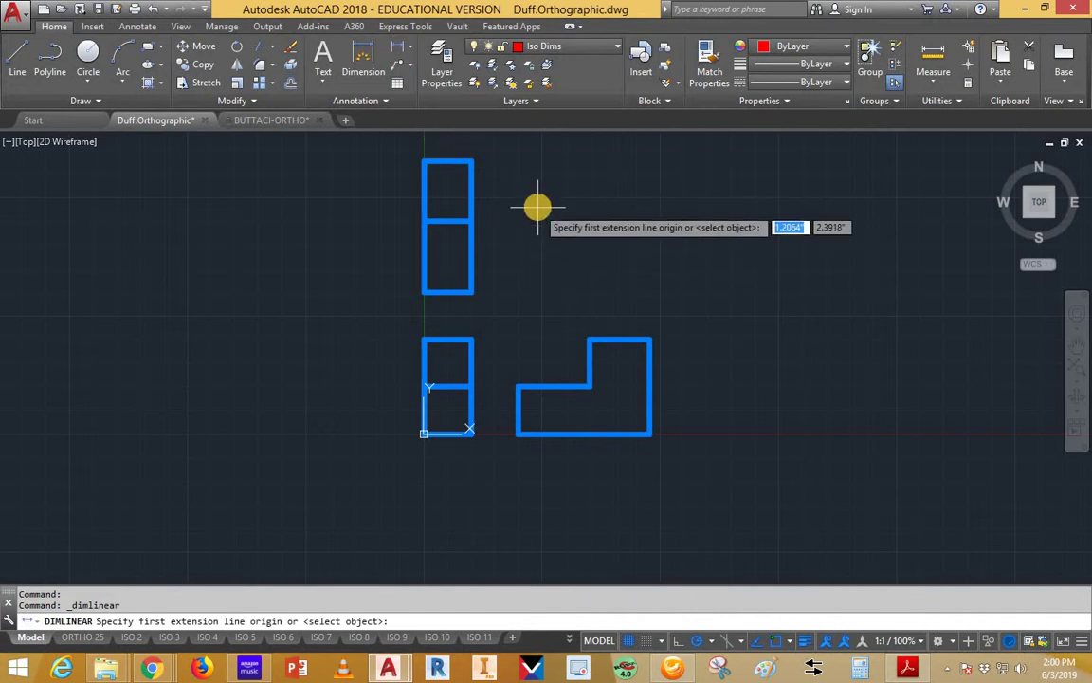
scroll(539, 223, "down", 3)
scroll(540, 248, "up", 1)
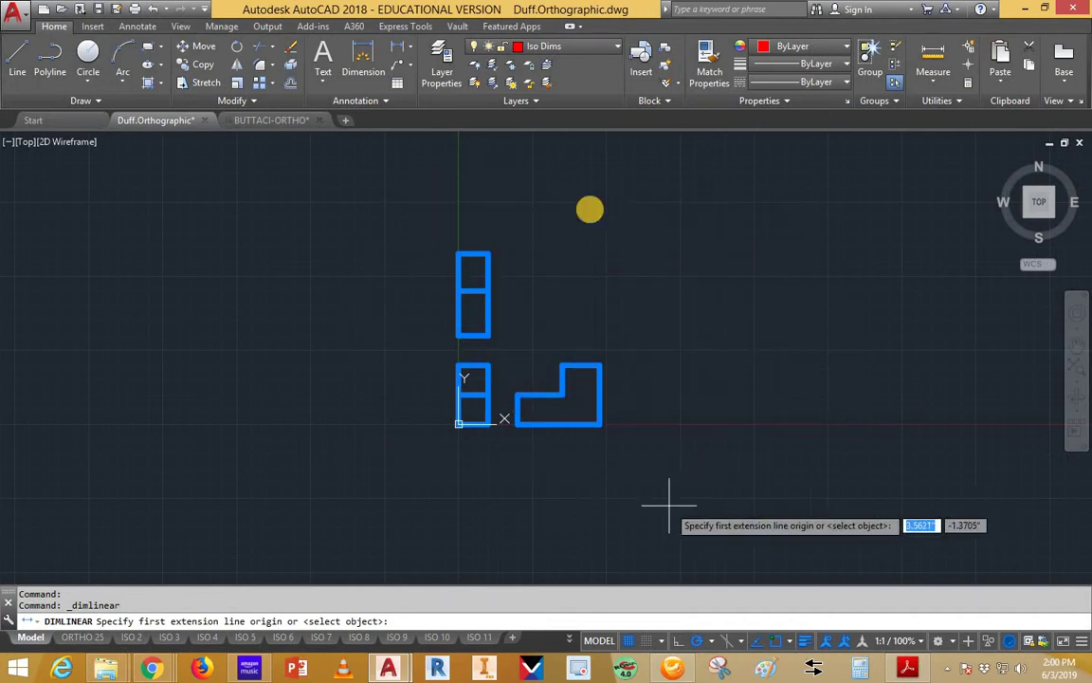
left_click(85, 638)
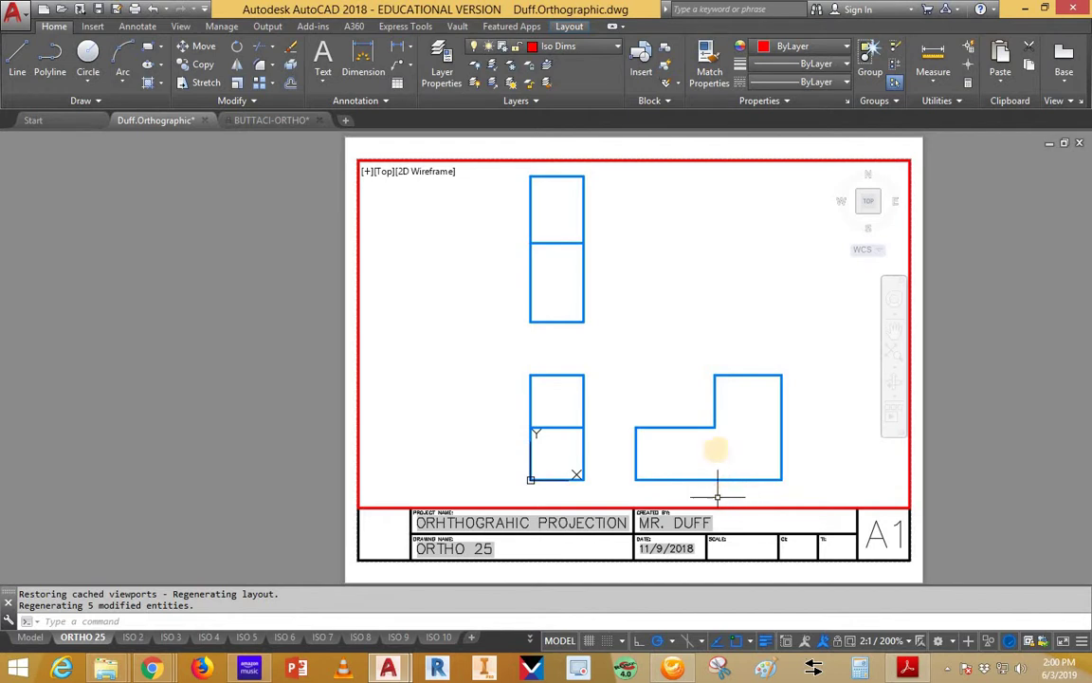
left_click(32, 640)
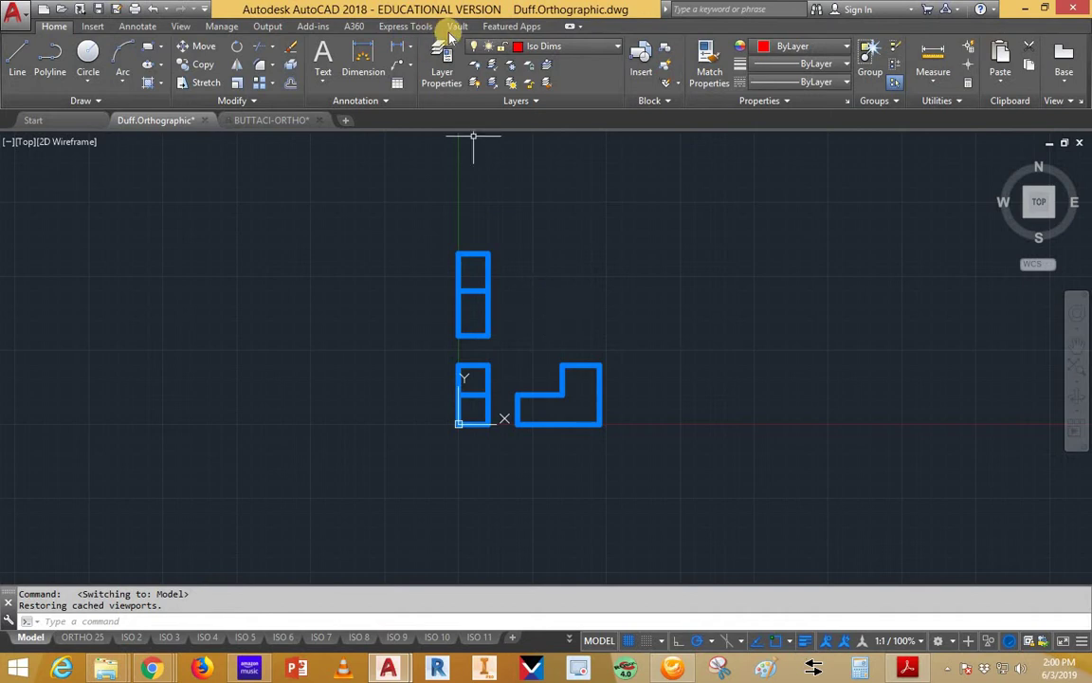
Add a vertical linear dimension for the top view's overall height, placed to the right of the view
left_click(363, 52)
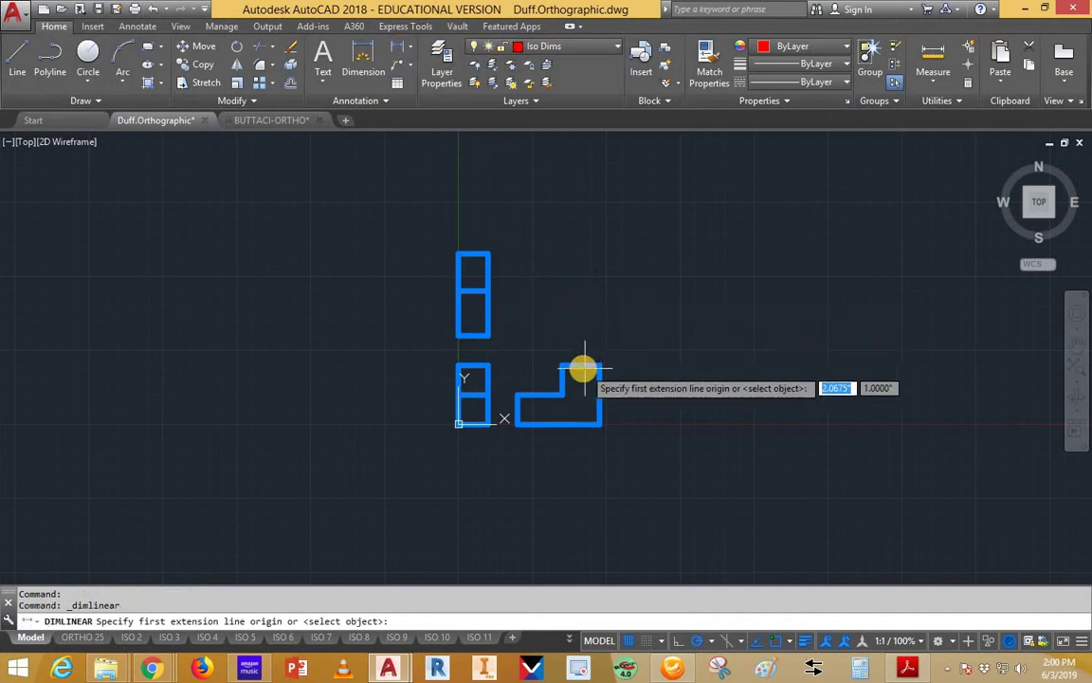
scroll(569, 351, "up", 2)
scroll(559, 334, "up", 2)
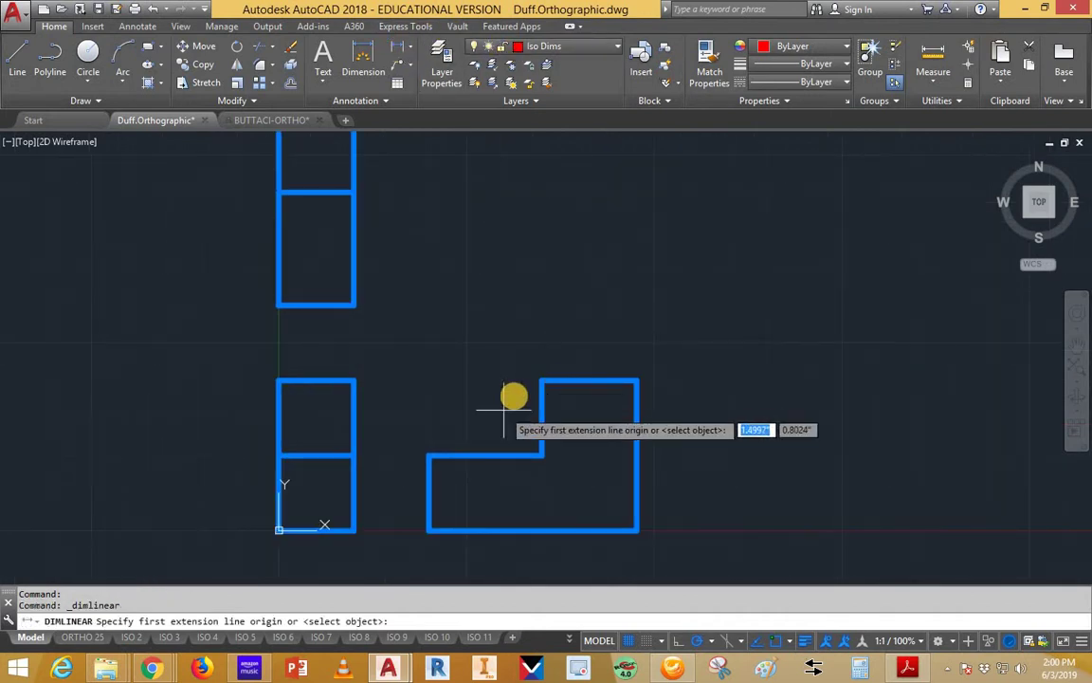
scroll(503, 410, "down", 2)
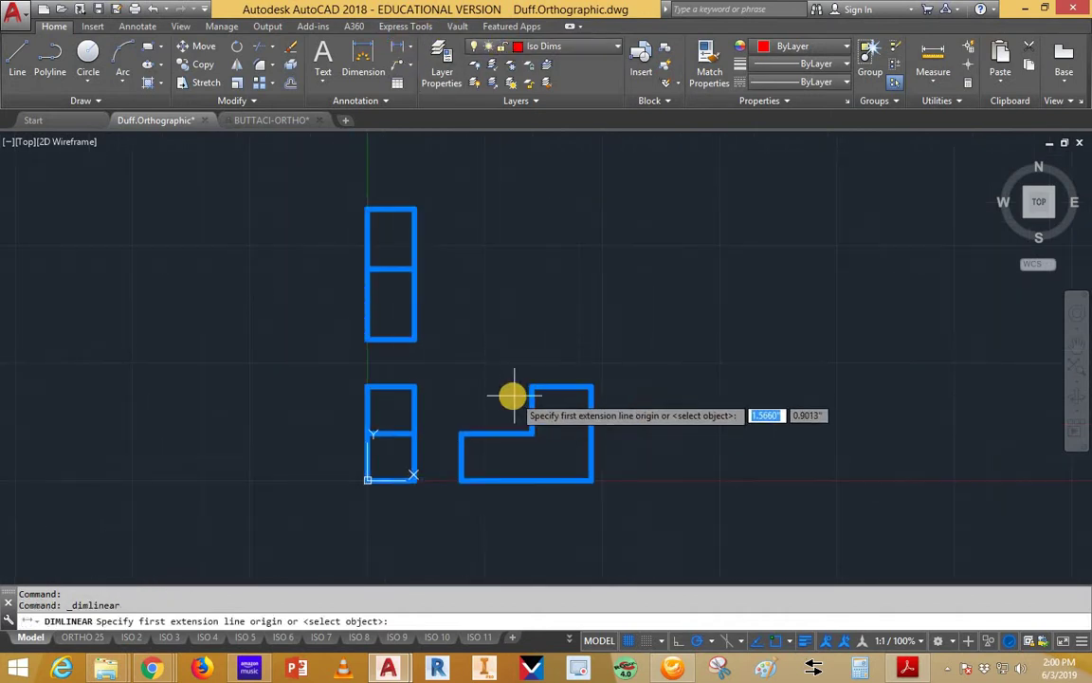
left_click(414, 339)
left_click(414, 208)
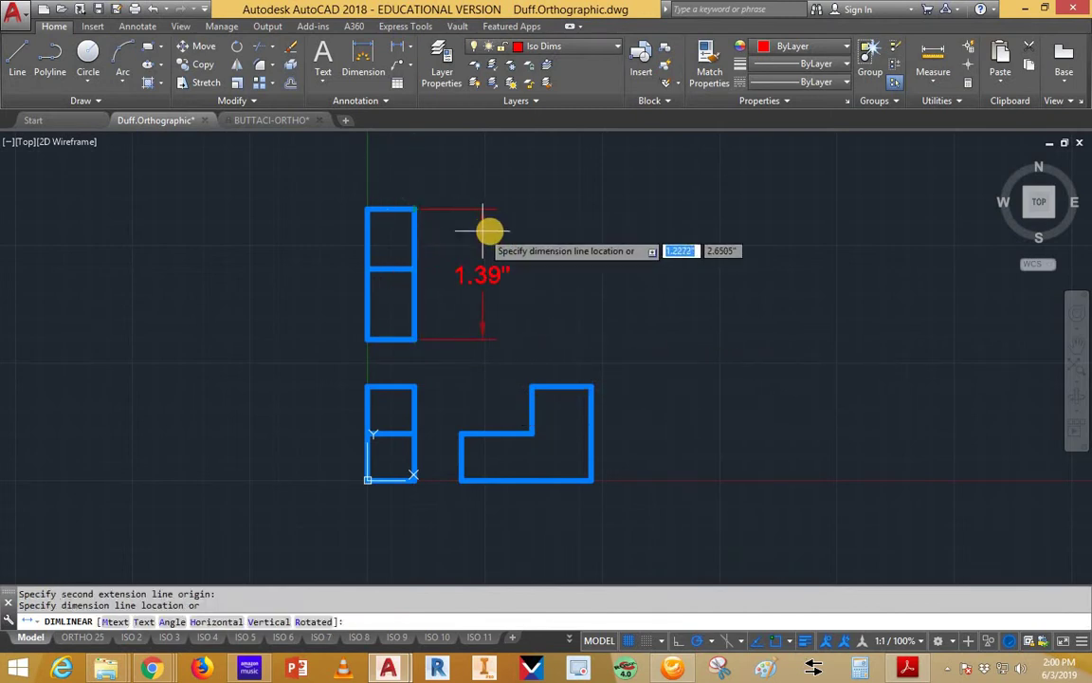
left_click(498, 231)
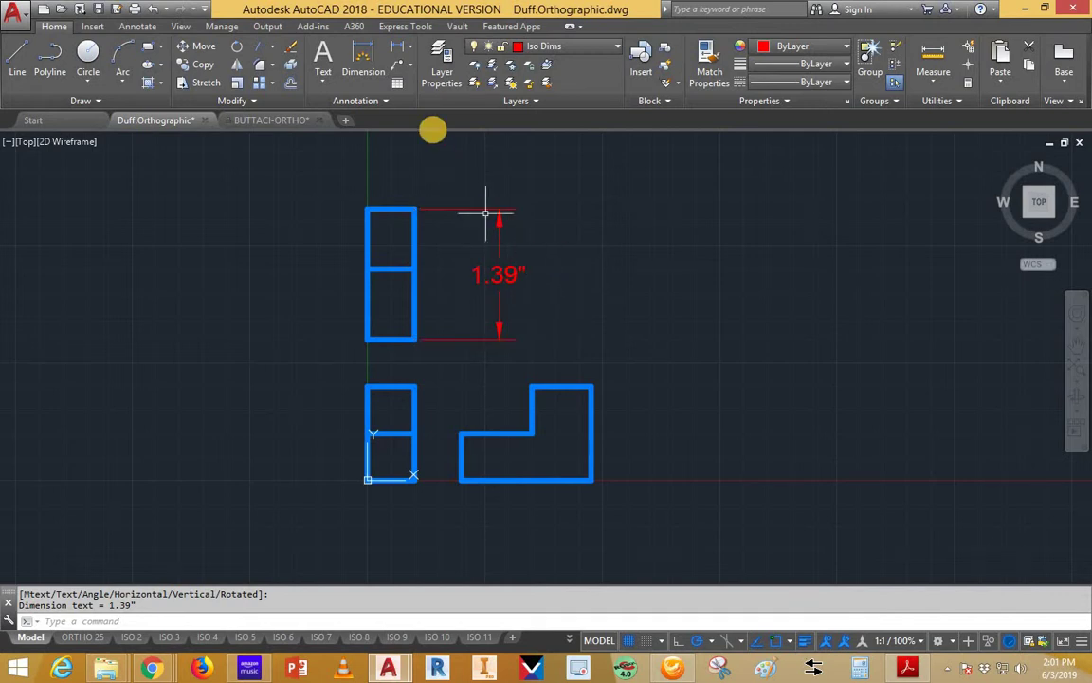
Add a vertical linear dimension for the top view's lower section, between the view and the overall height dimension
left_click(408, 82)
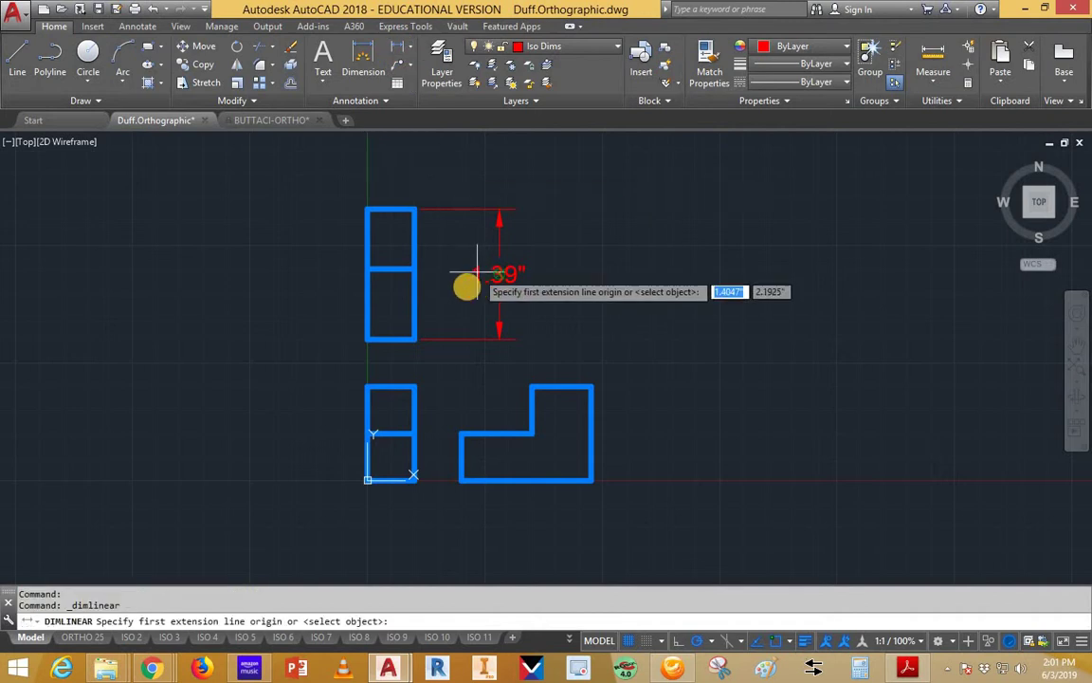
left_click(414, 338)
left_click(414, 268)
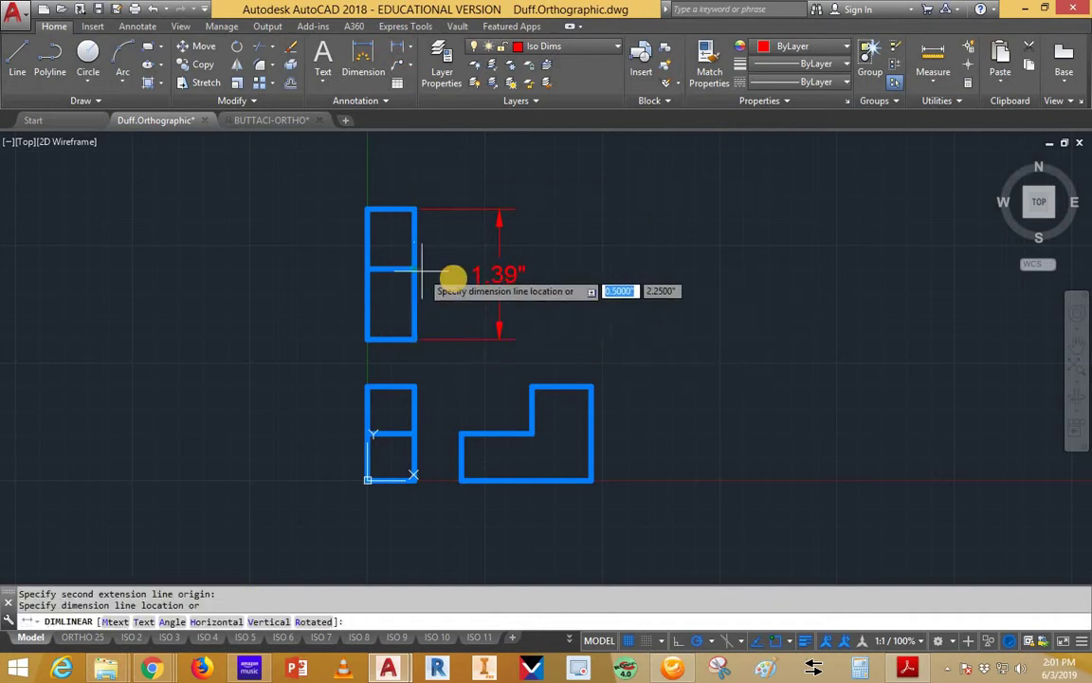
left_click(456, 278)
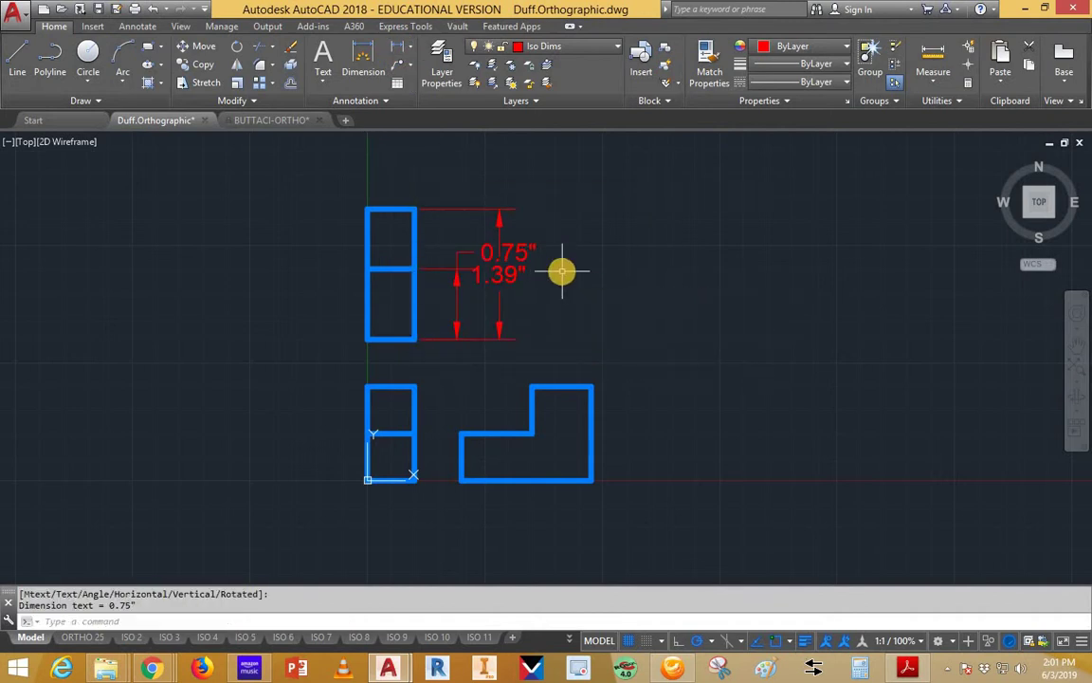
key("Escape")
Move the lower section dimension's text back onto its dimension line, centred between the arrows
left_click(519, 249)
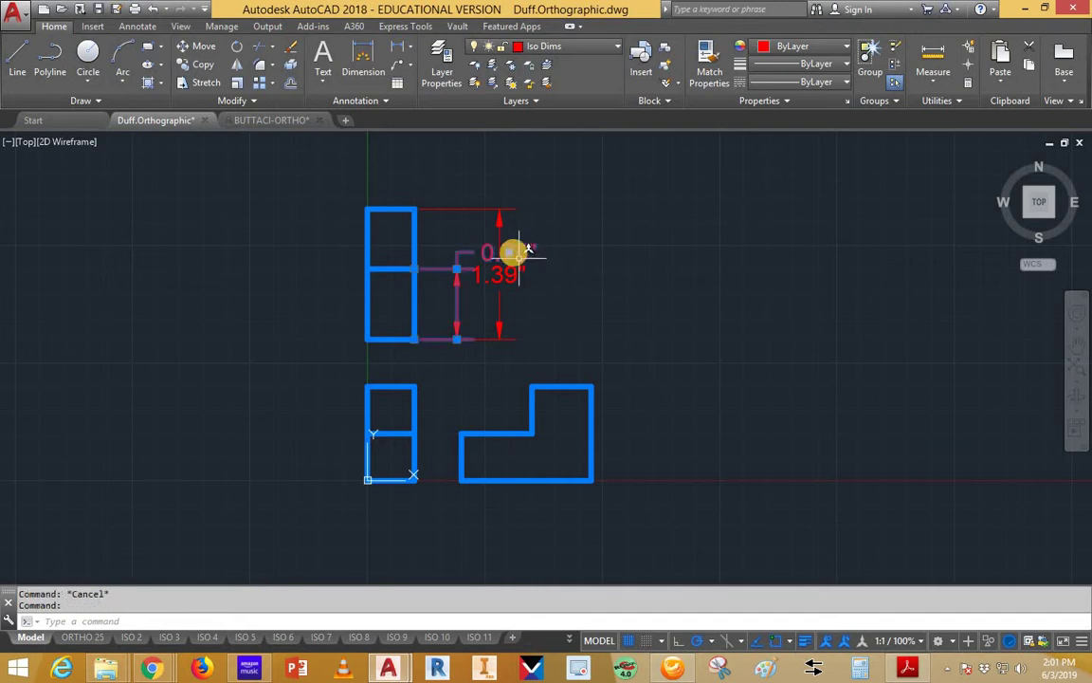
left_click(512, 255)
left_click(458, 305)
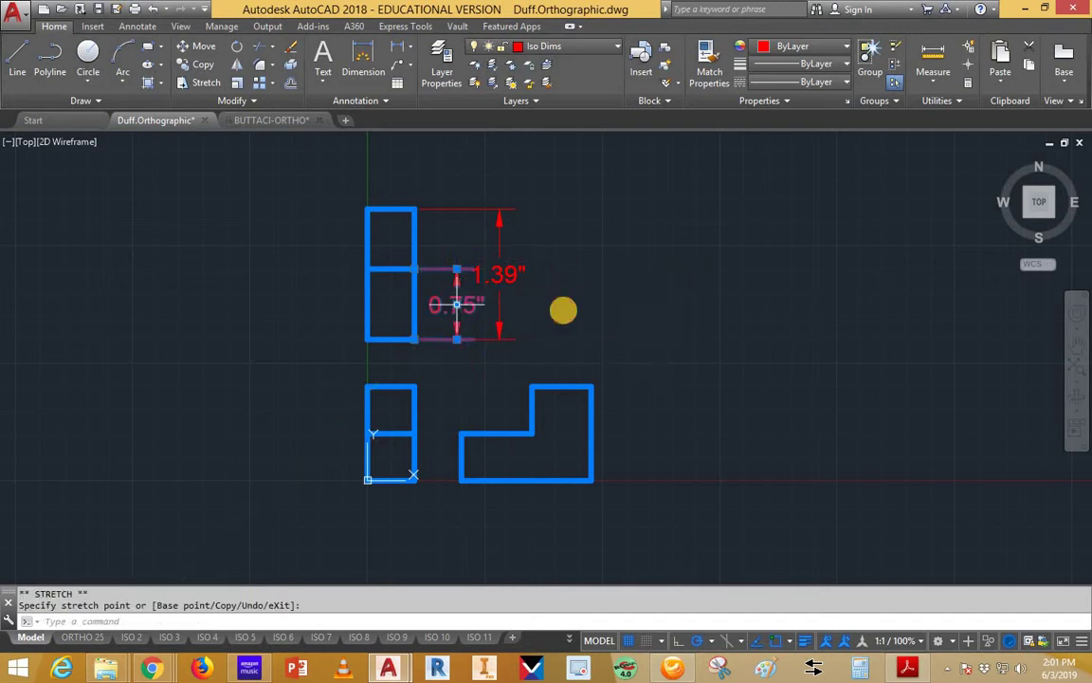
key("Escape")
key("Escape")
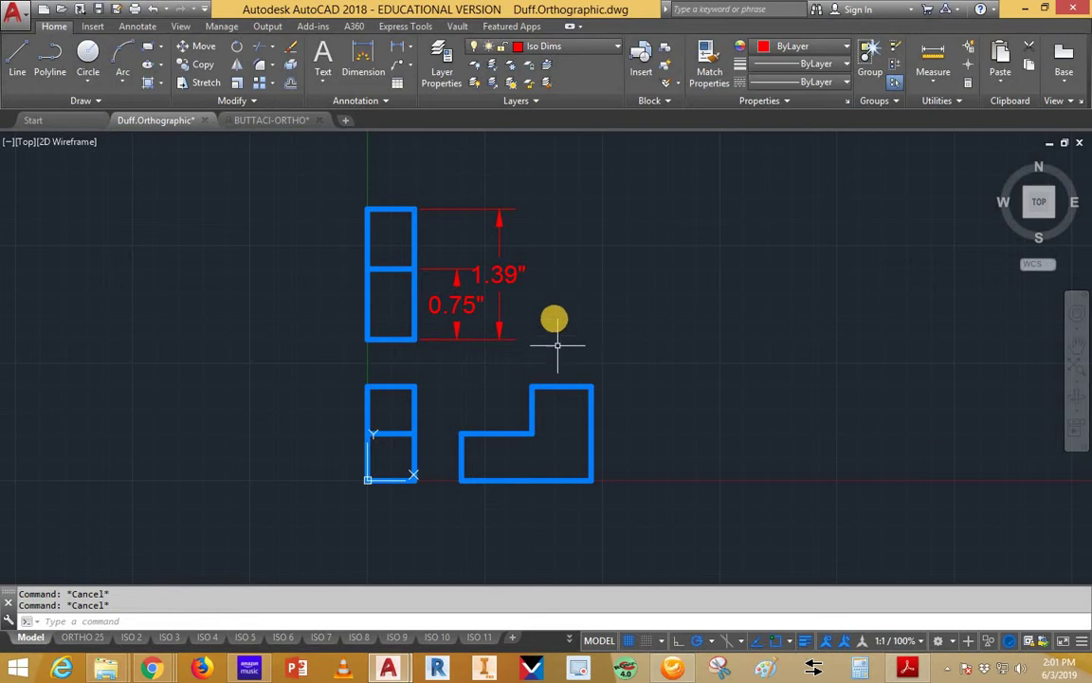
Shift the top view's overall height dimension farther right, clear of the lower section dimension
left_click(509, 271)
left_click(499, 273)
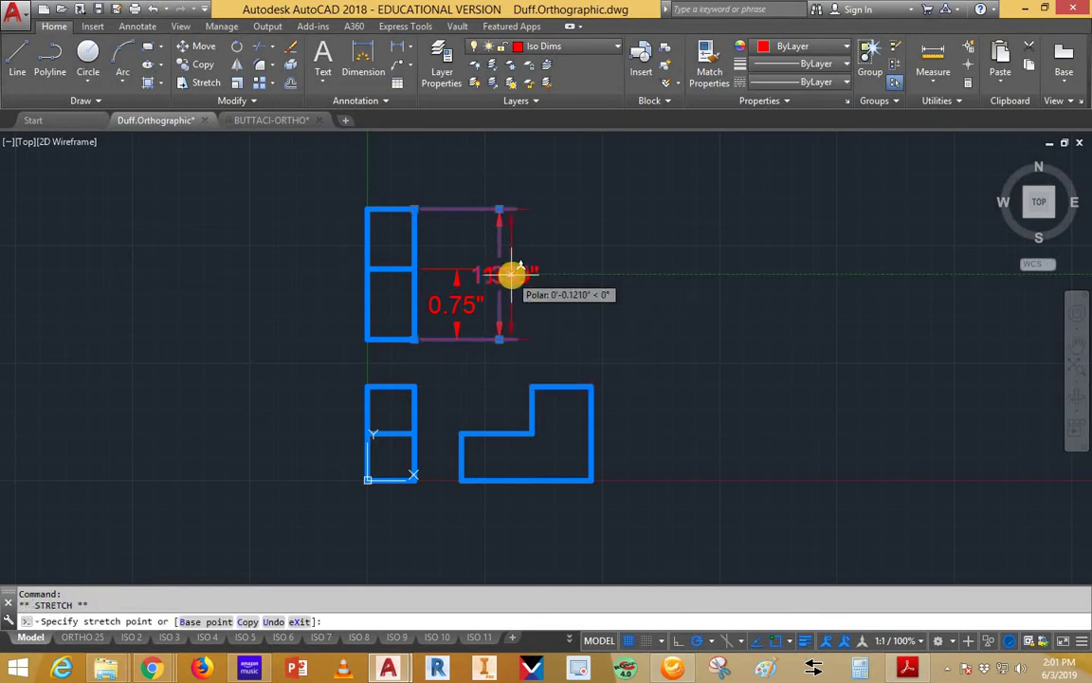
scroll(479, 282, "up", 5)
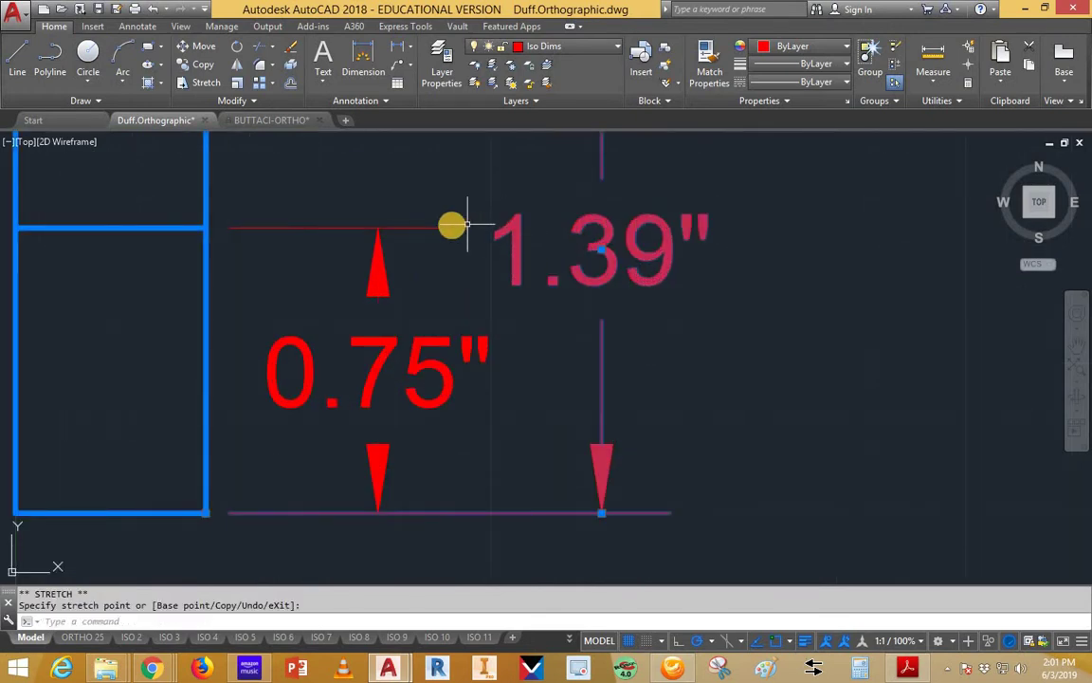
scroll(648, 288, "down", 5)
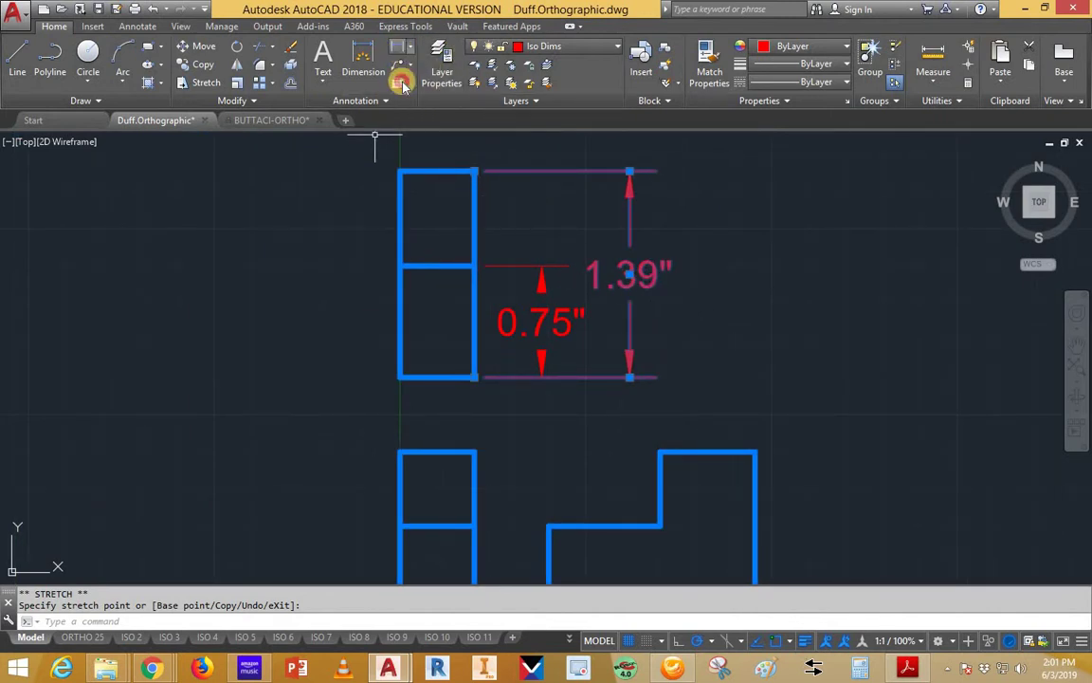
Add a second vertical linear dimension for the top view's overall height, placed to the left of the view
left_click(363, 59)
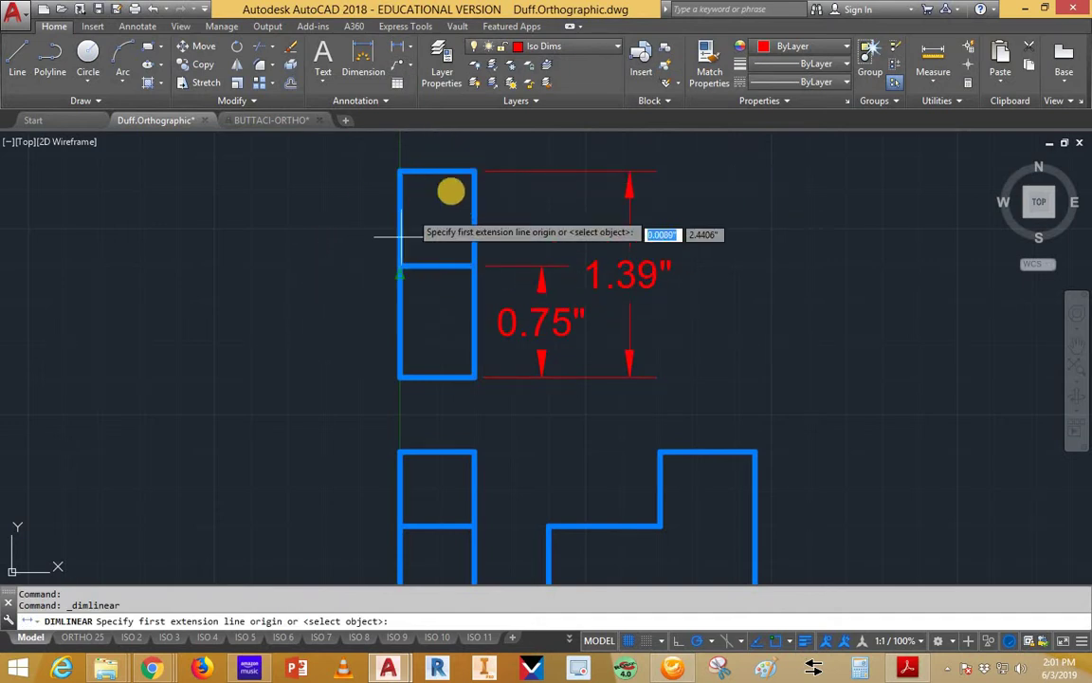
left_click(475, 172)
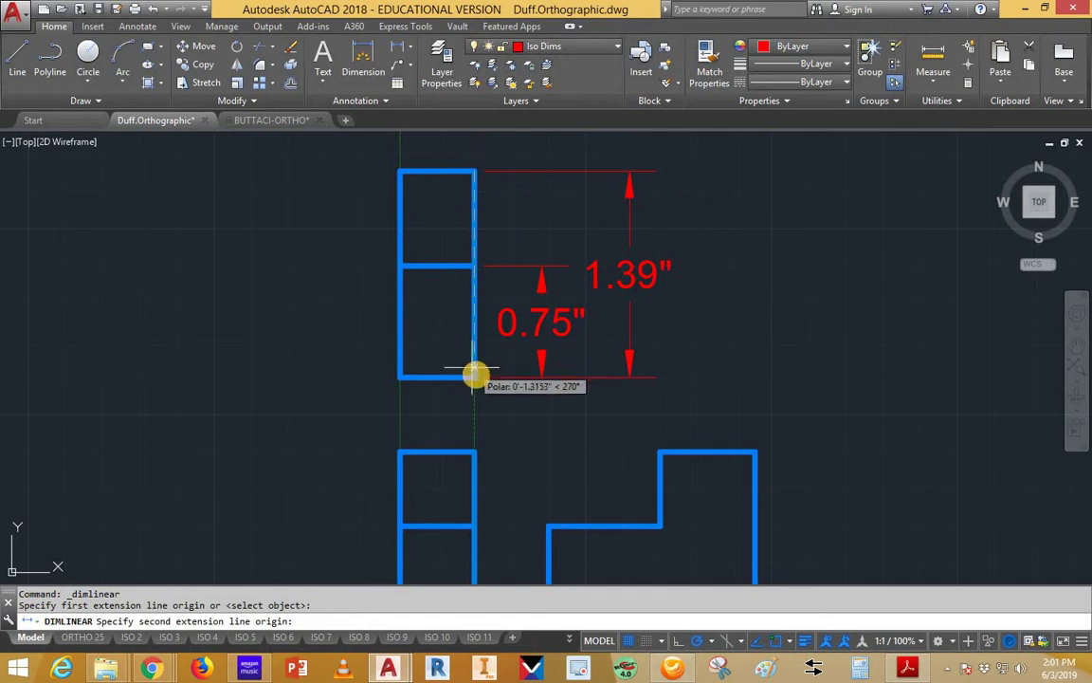
left_click(414, 346)
left_click(323, 322)
Delete the overall height dimension to the left of the top view
scroll(432, 171, "up", 8)
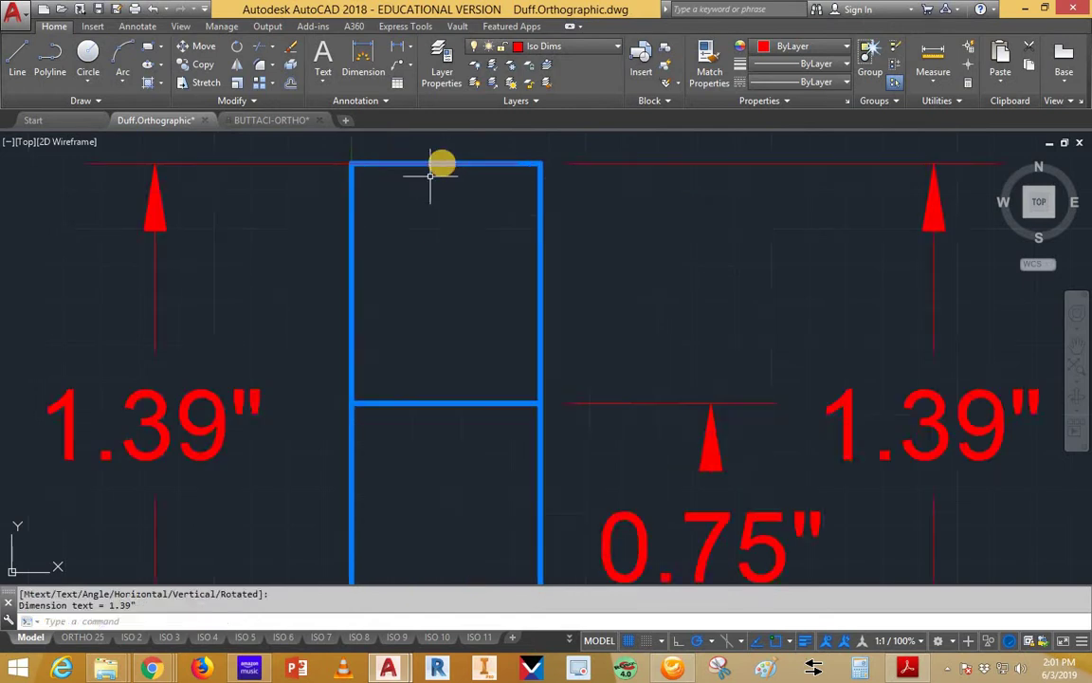
scroll(524, 200, "down", 2)
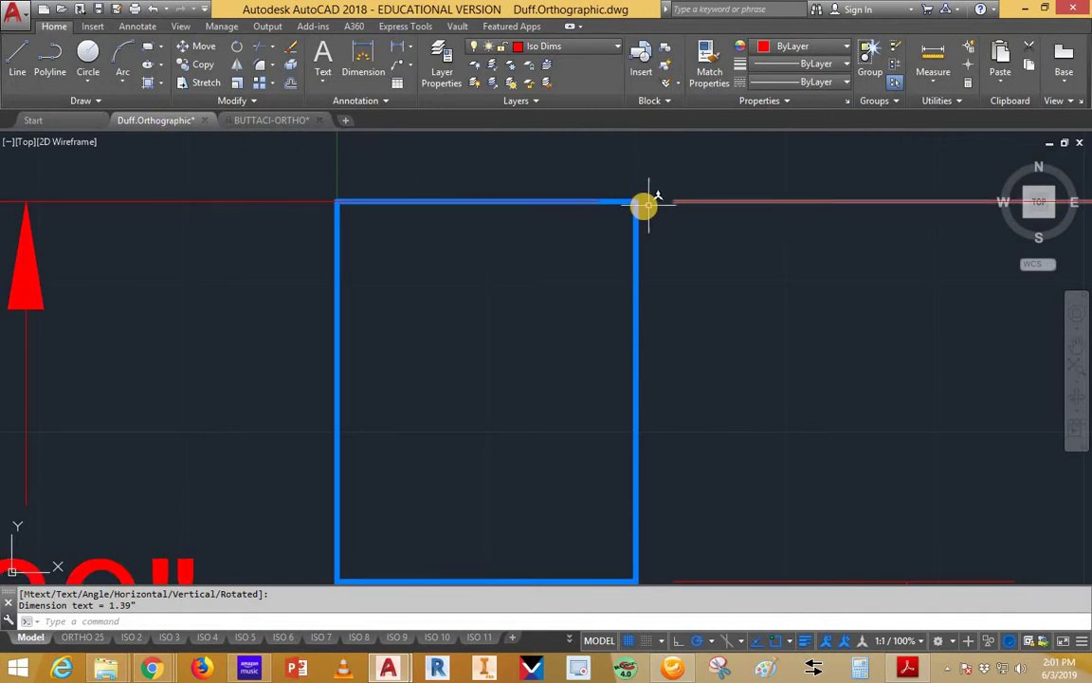
left_click(231, 185)
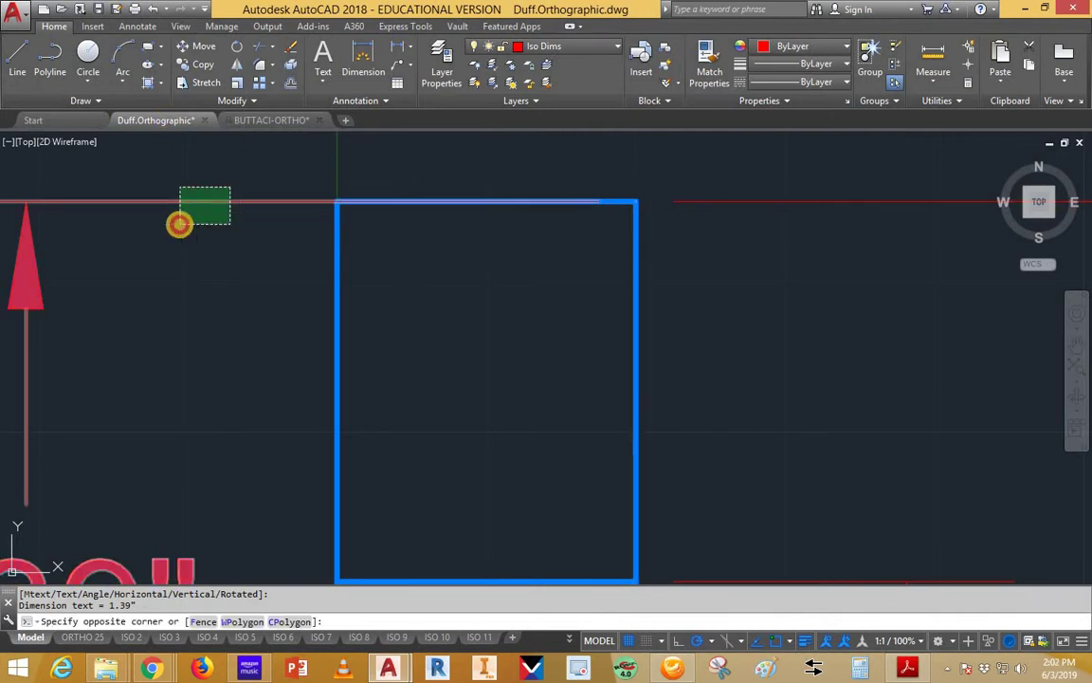
left_click(180, 224)
key("Delete")
scroll(474, 256, "down", 4)
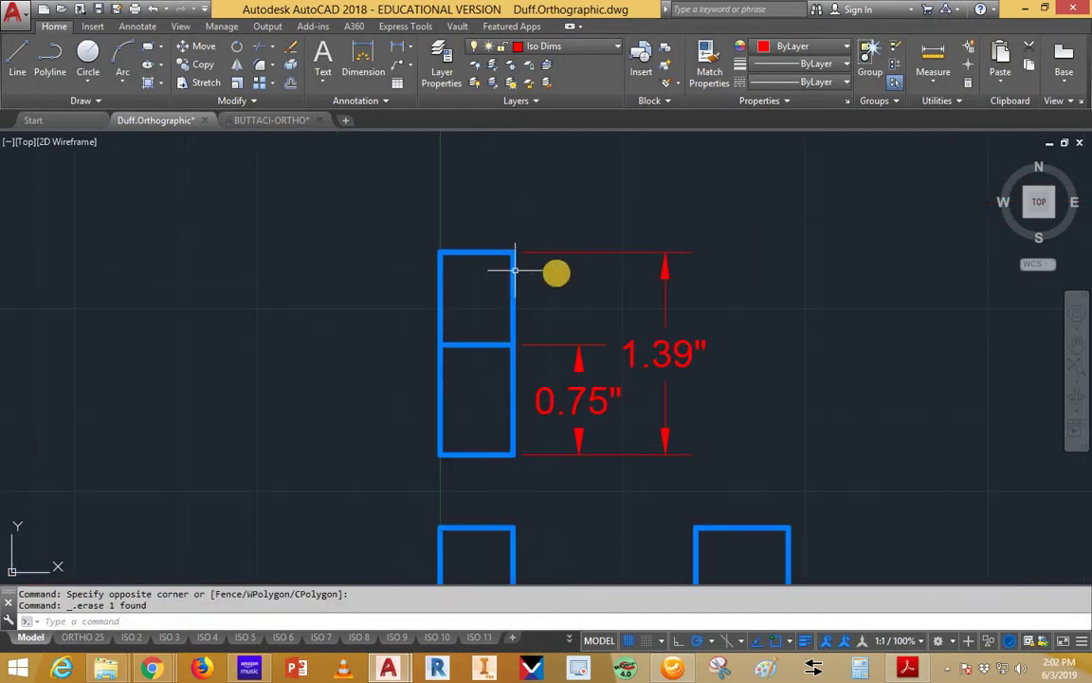
Add a horizontal linear dimension for the front view's width, placed between the top and front views
scroll(716, 407, "down", 3)
middle_click_drag(714, 446, 700, 397)
scroll(633, 377, "up", 3)
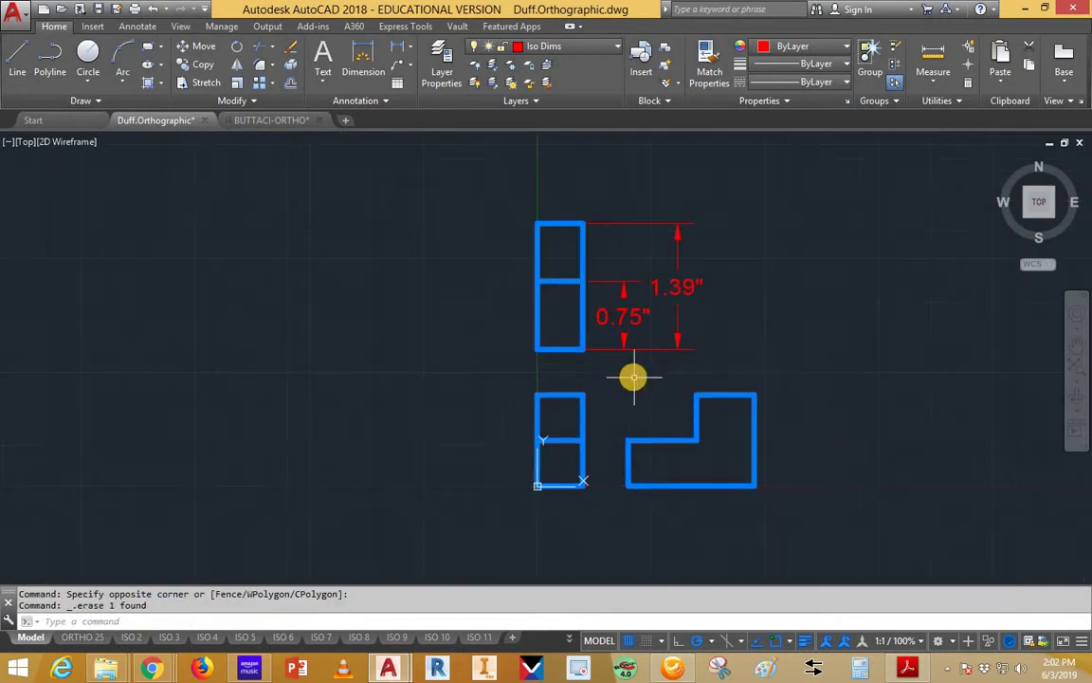
left_click(362, 55)
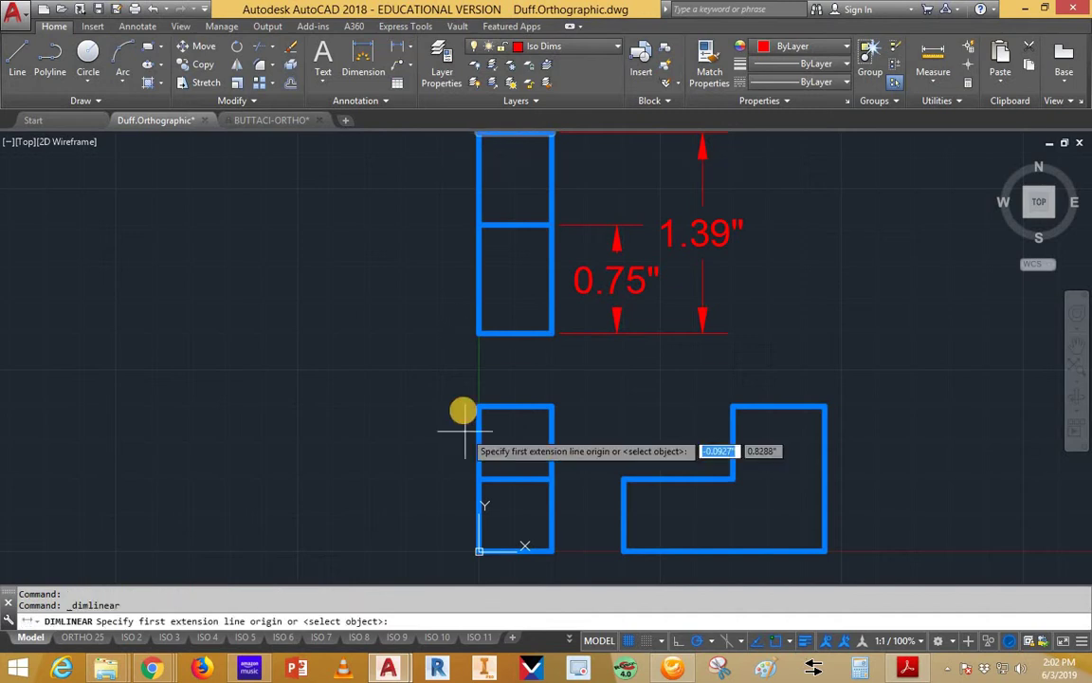
left_click(479, 406)
left_click(554, 406)
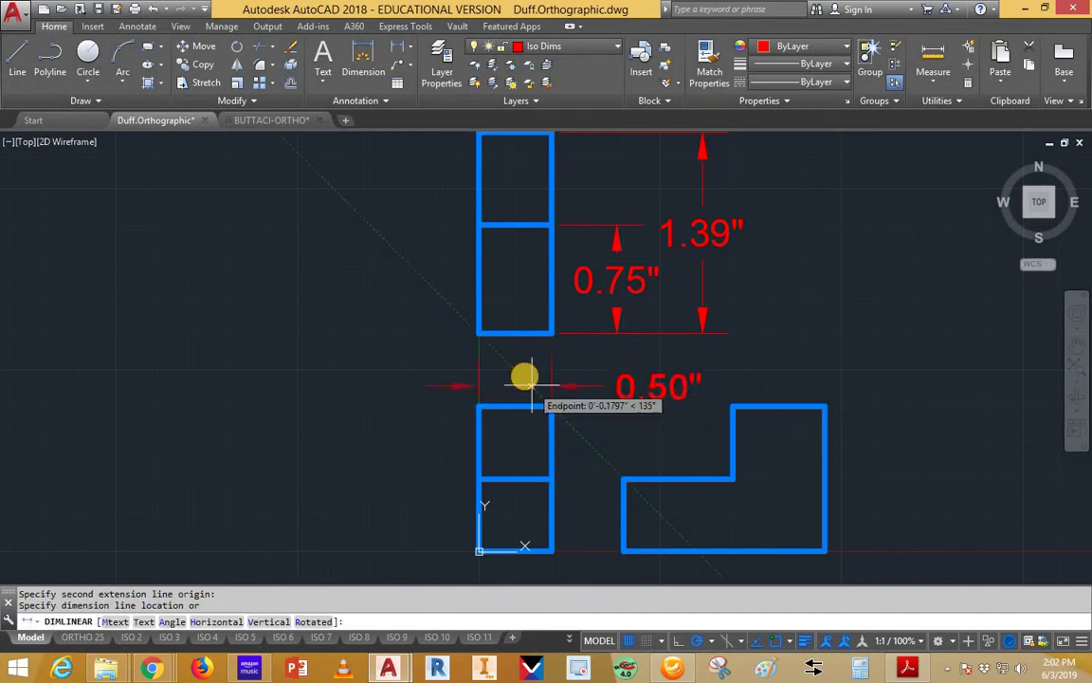
left_click(522, 365)
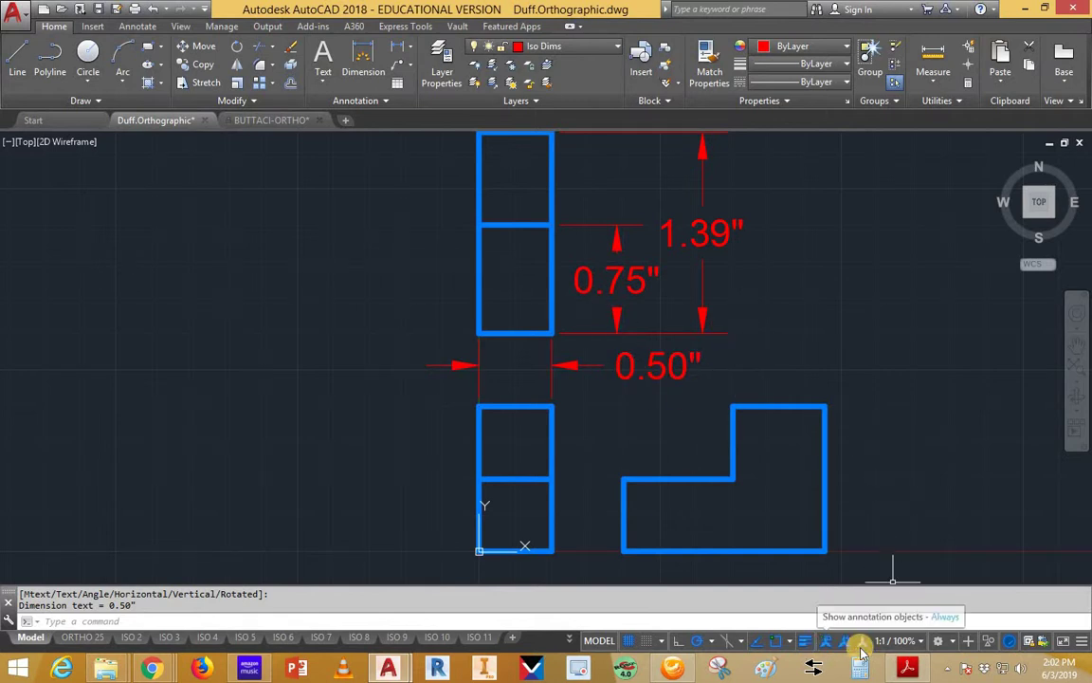
Add a vertical linear dimension for the front view's overall height, placed between the front and side views
left_click(719, 243)
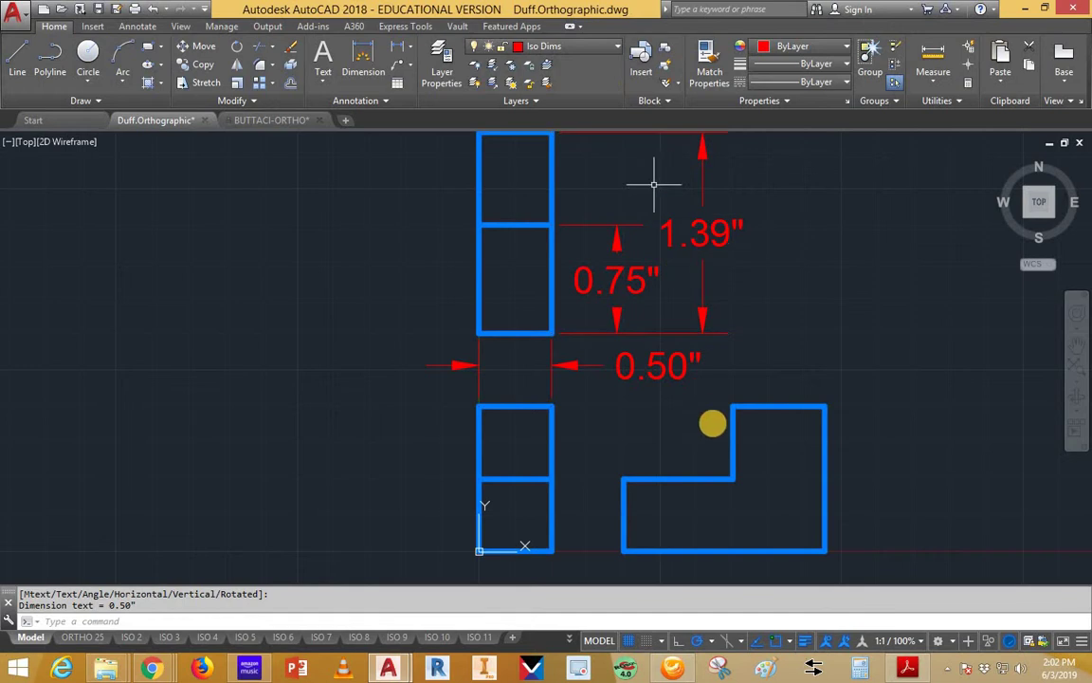
left_click(402, 53)
left_click(551, 550)
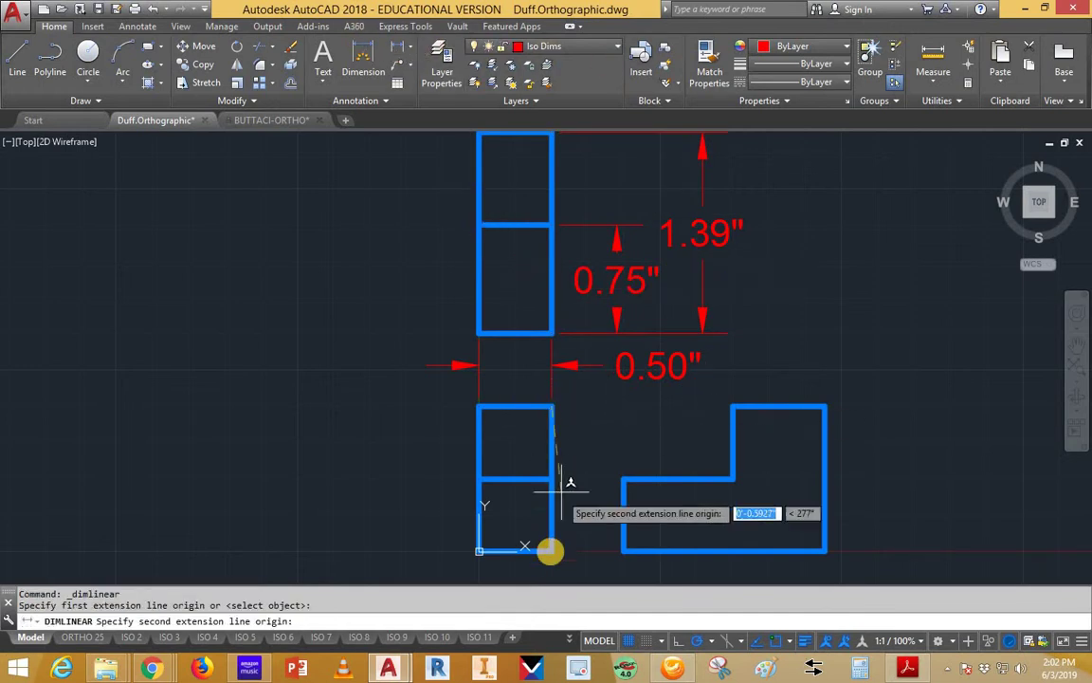
left_click(552, 550)
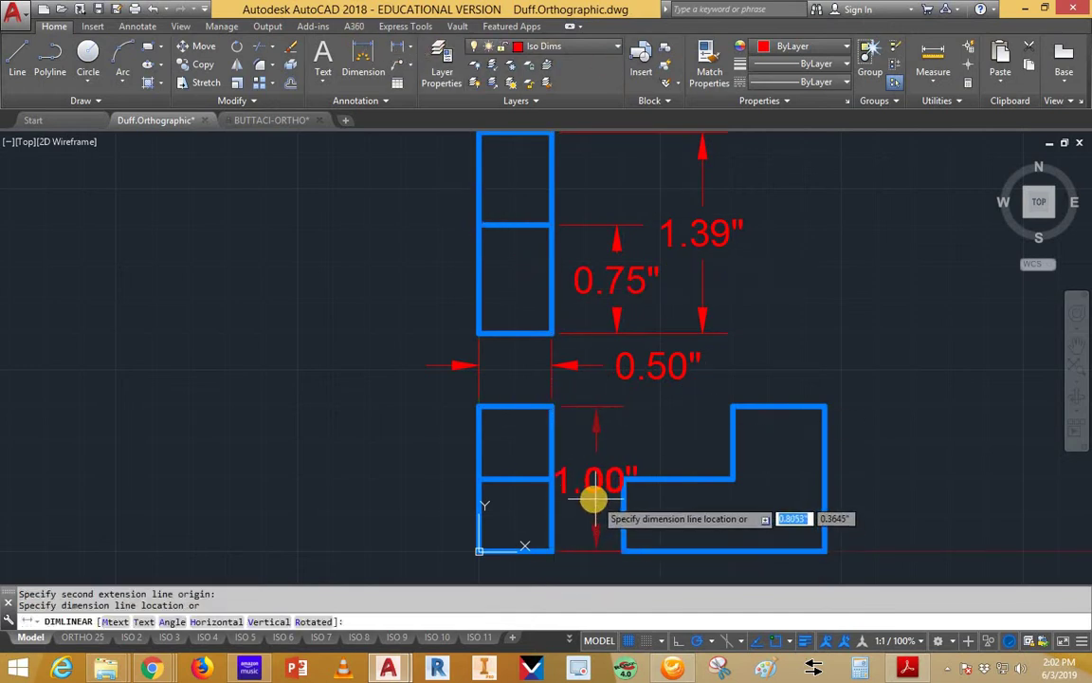
left_click(594, 499)
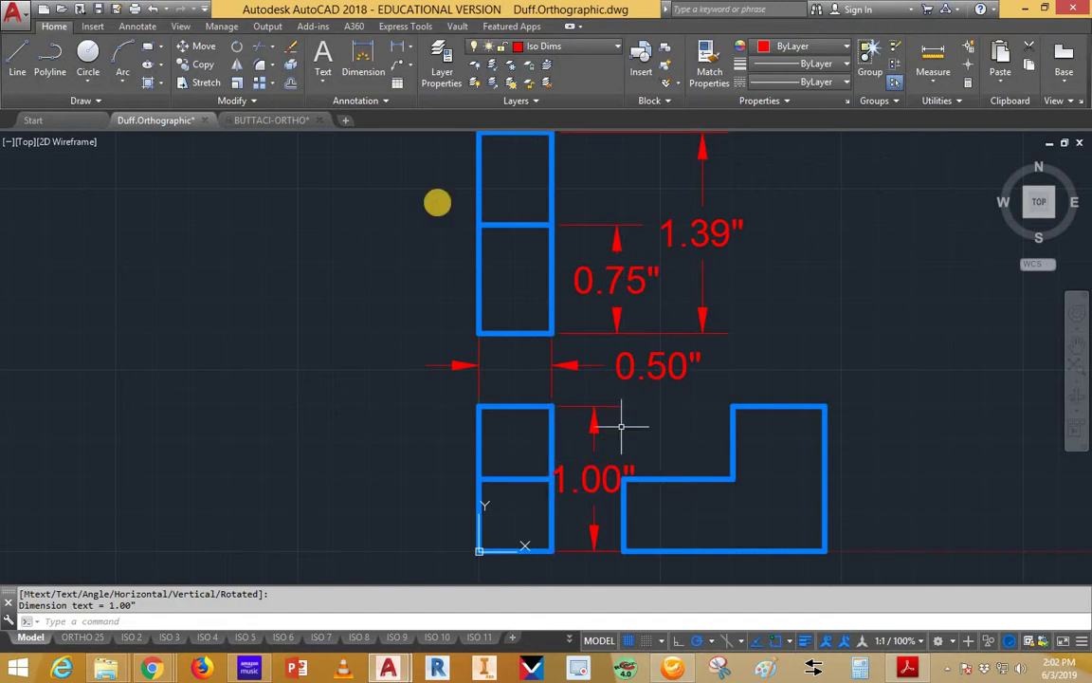
Add a vertical linear dimension for the side view's upper step, placed in the open notch above the lower ledge
left_click(398, 46)
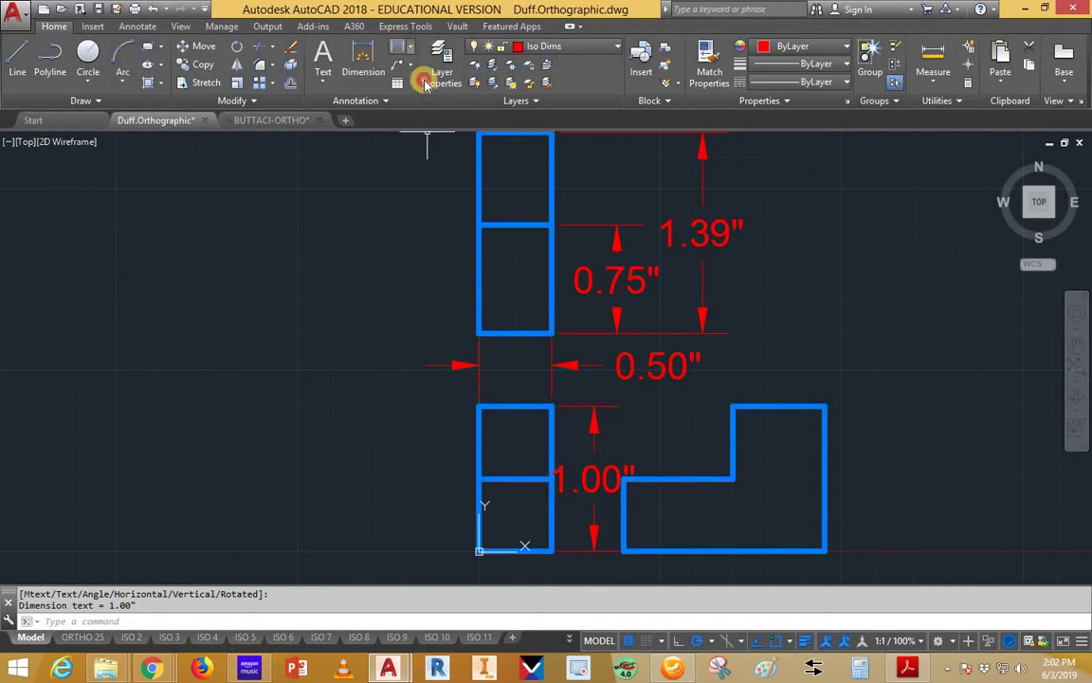
left_click(731, 407)
left_click(731, 479)
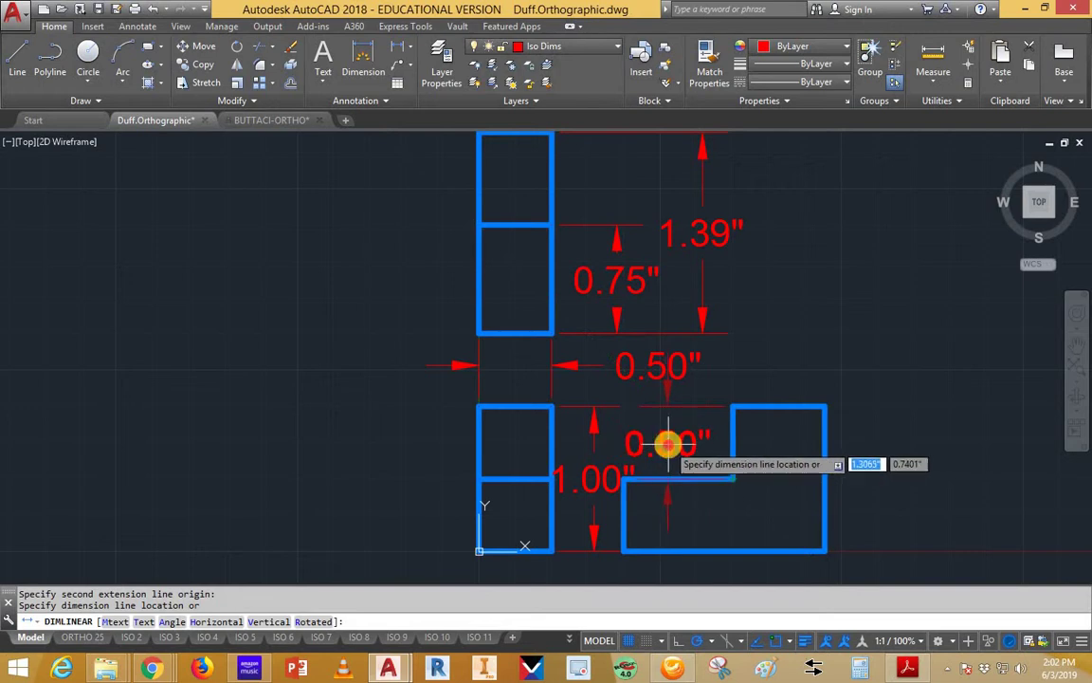
left_click(668, 446)
key("Escape")
key("Escape")
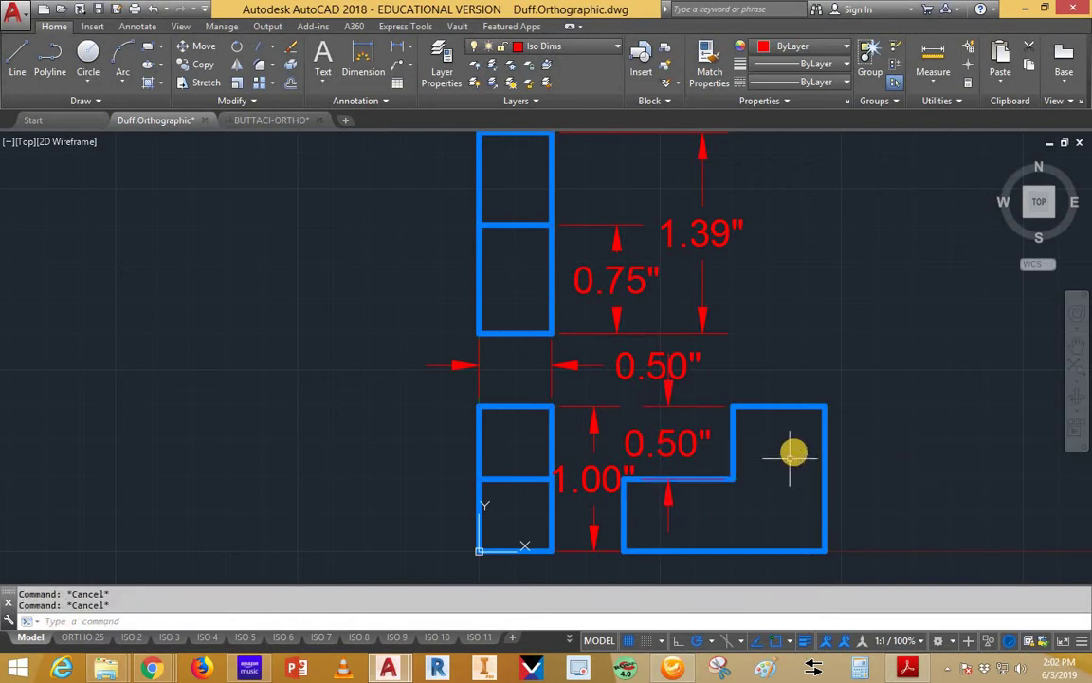
Move the side view's step dimension to the right, inside the object outline
left_click(684, 440)
left_click(668, 443)
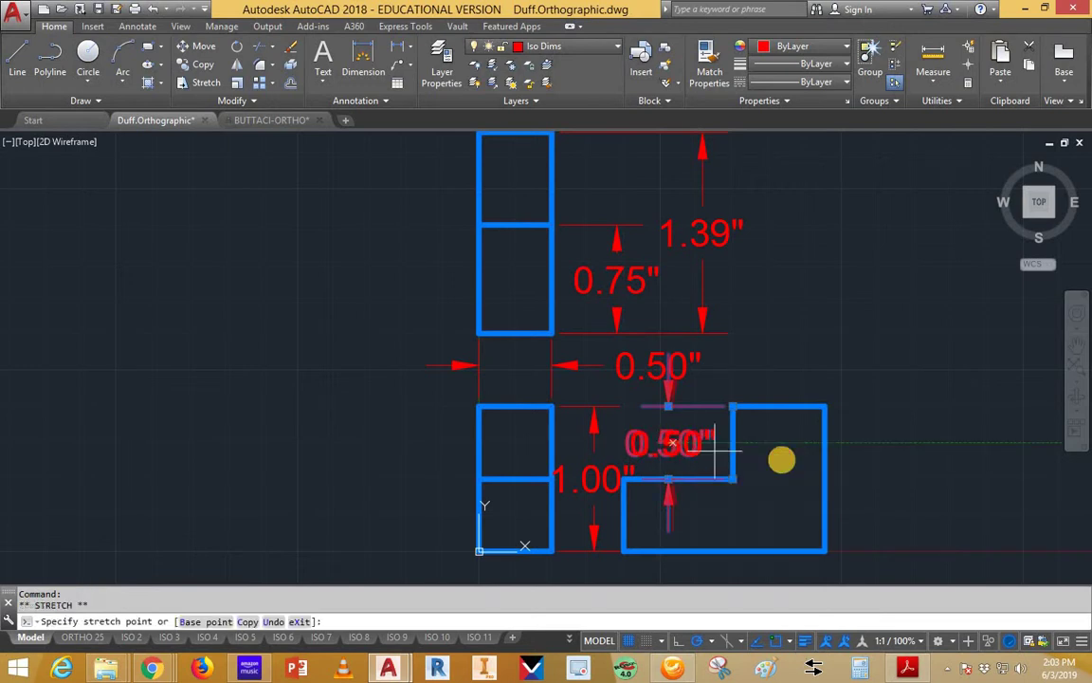
left_click(790, 456)
key("Escape")
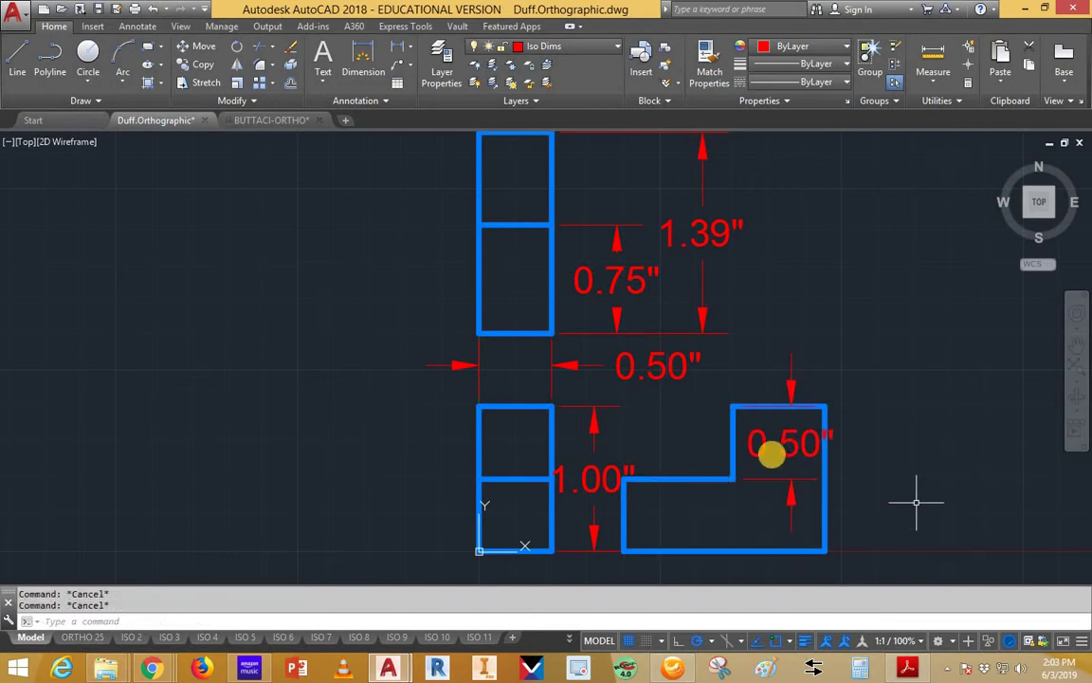
Move the side view's step dimension out of the outline, into the notch just left of the step's vertical edge
left_click(791, 442)
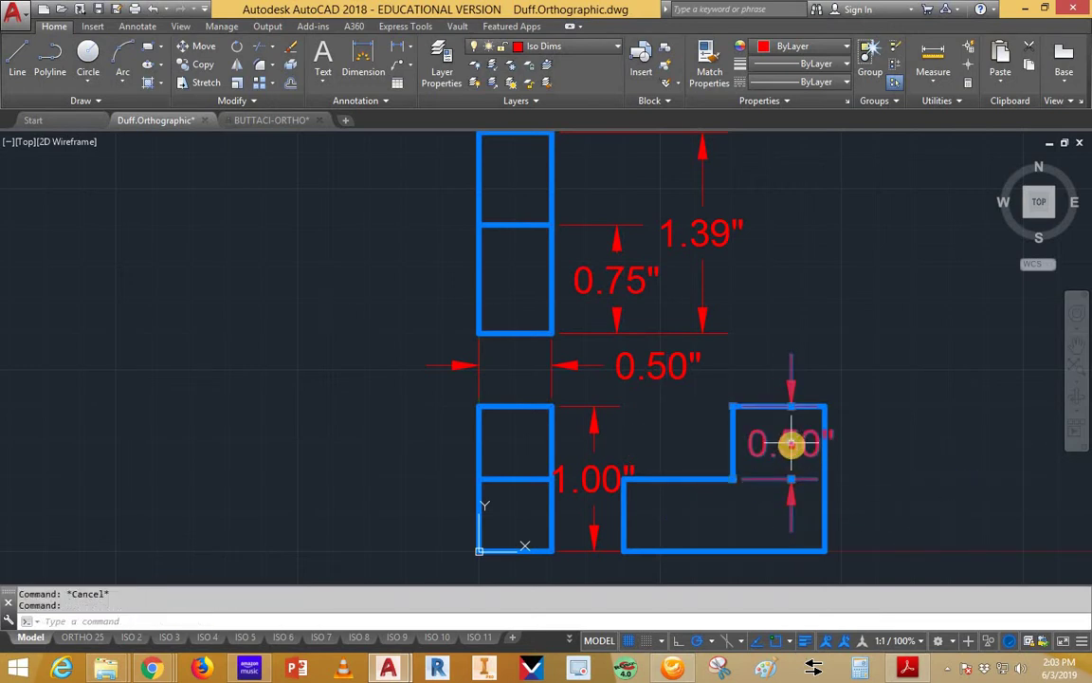
left_click_drag(790, 442, 705, 446)
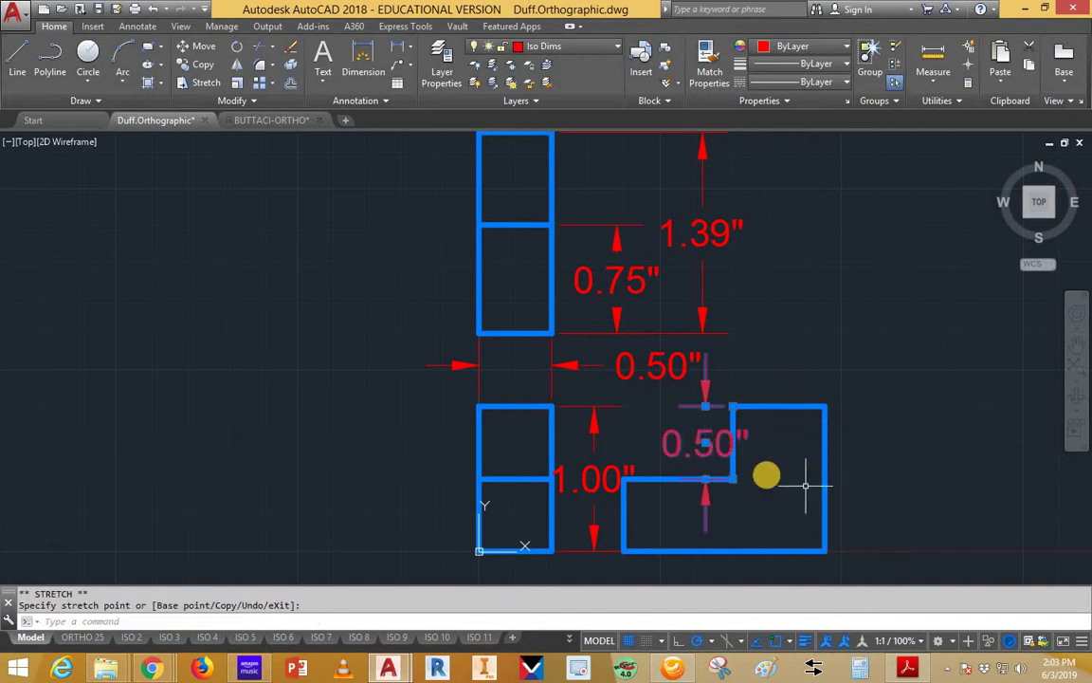
right_click(709, 444)
left_click(735, 482)
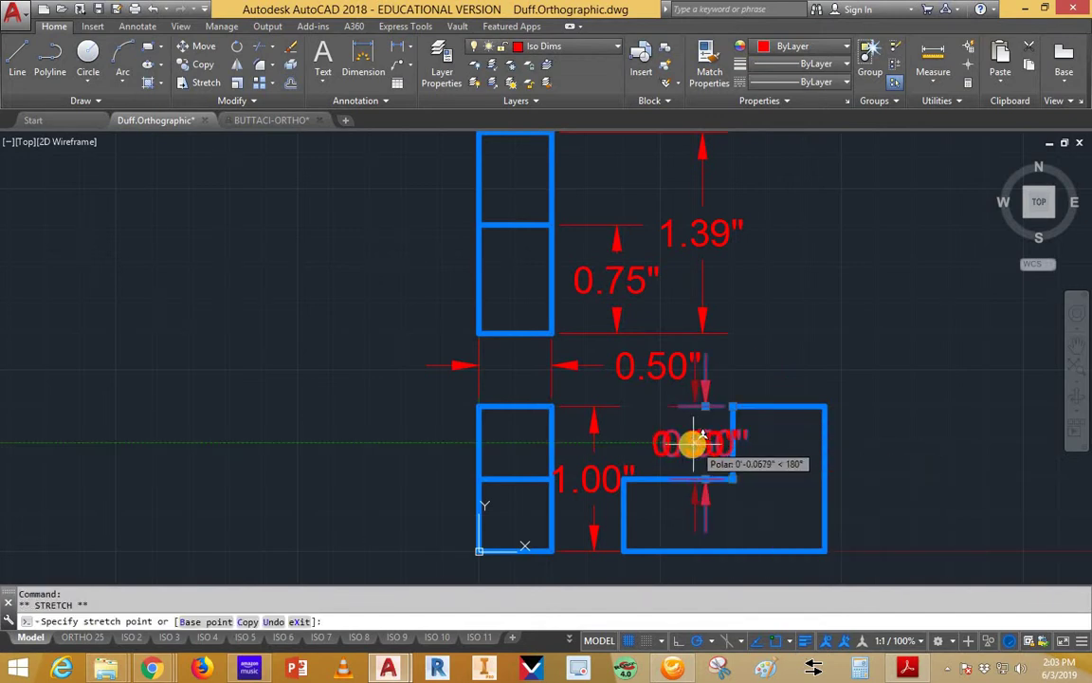
left_click(691, 446)
key("Escape")
key("Escape")
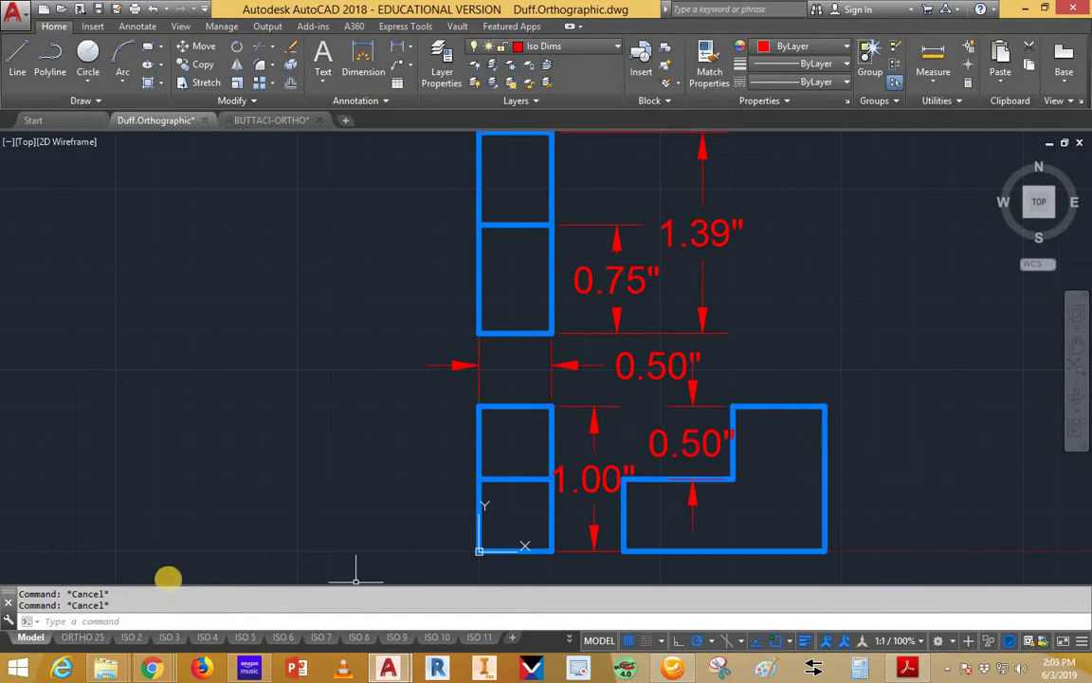
Switch to the ORTHO 25 layout, return to paper space and delete its existing viewport
left_click(79, 638)
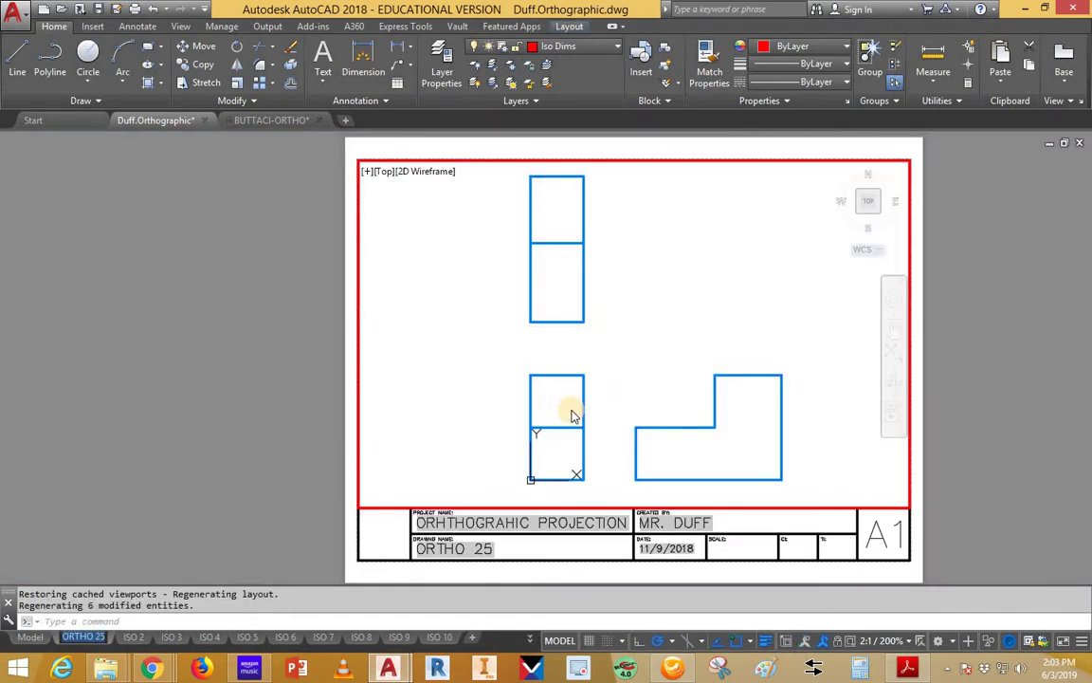
double_click(695, 146)
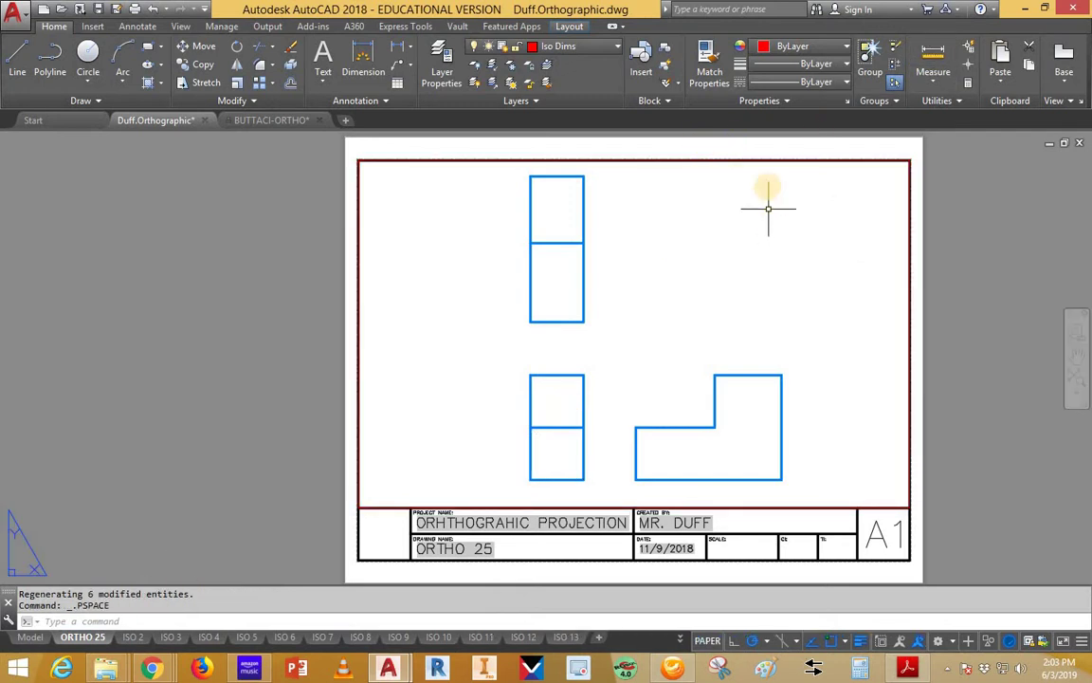
left_click(774, 162)
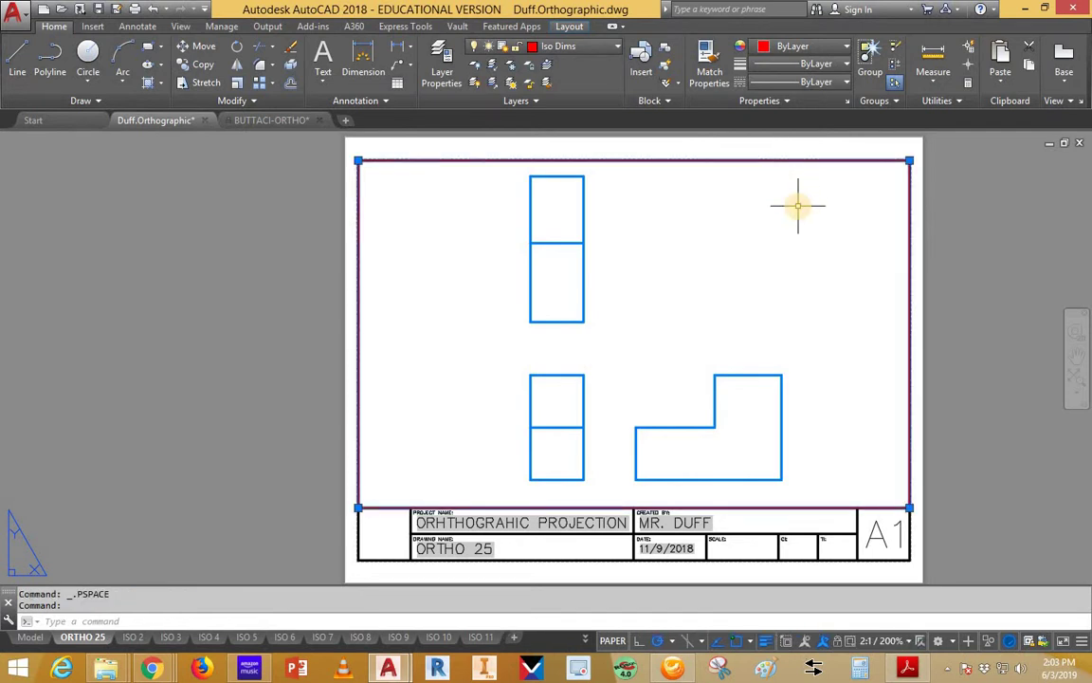
key("Delete")
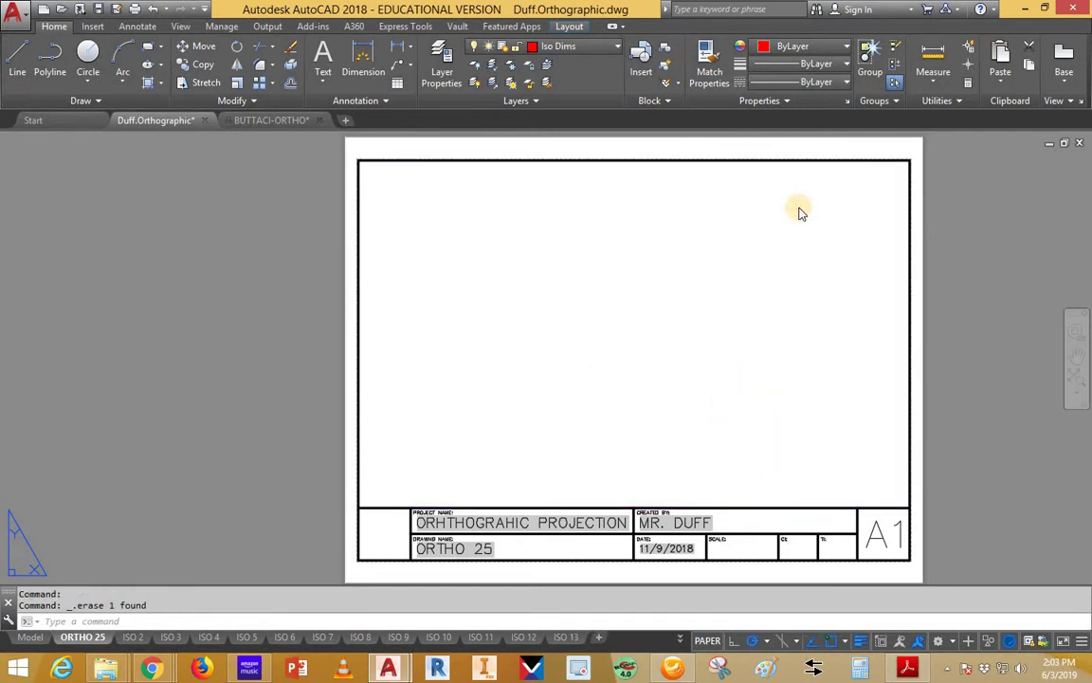
Create a single viewport with VPORTS, filling the drawing area between the border's upper-left corner and the title block's upper-right corner
type("VPORTS")
key("Return")
left_click(354, 231)
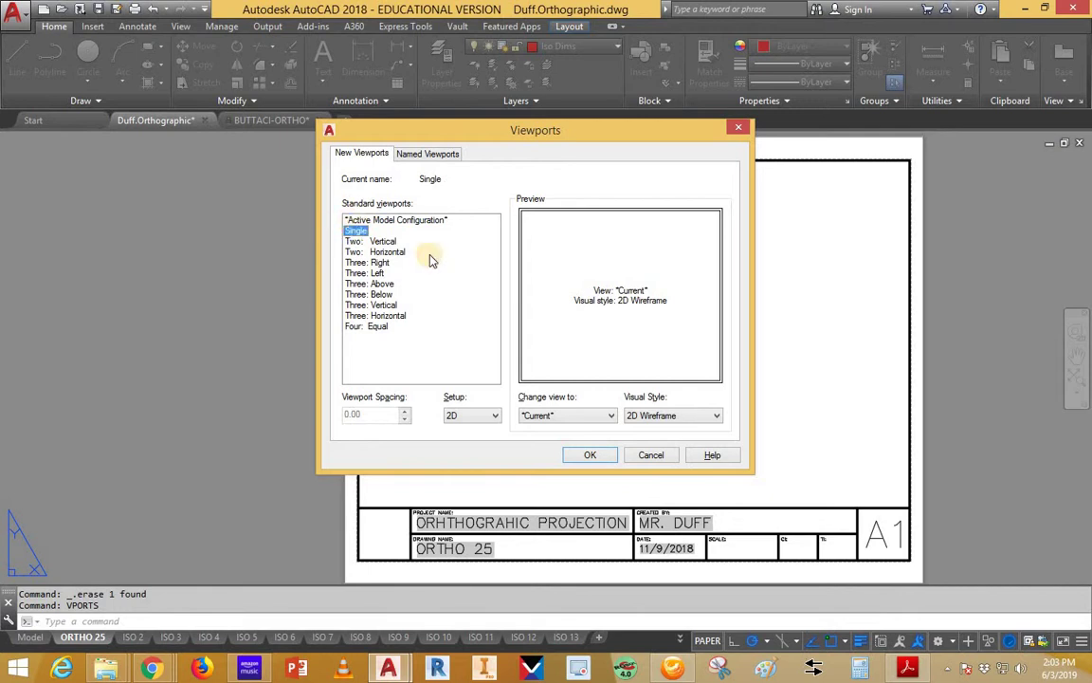
left_click(593, 455)
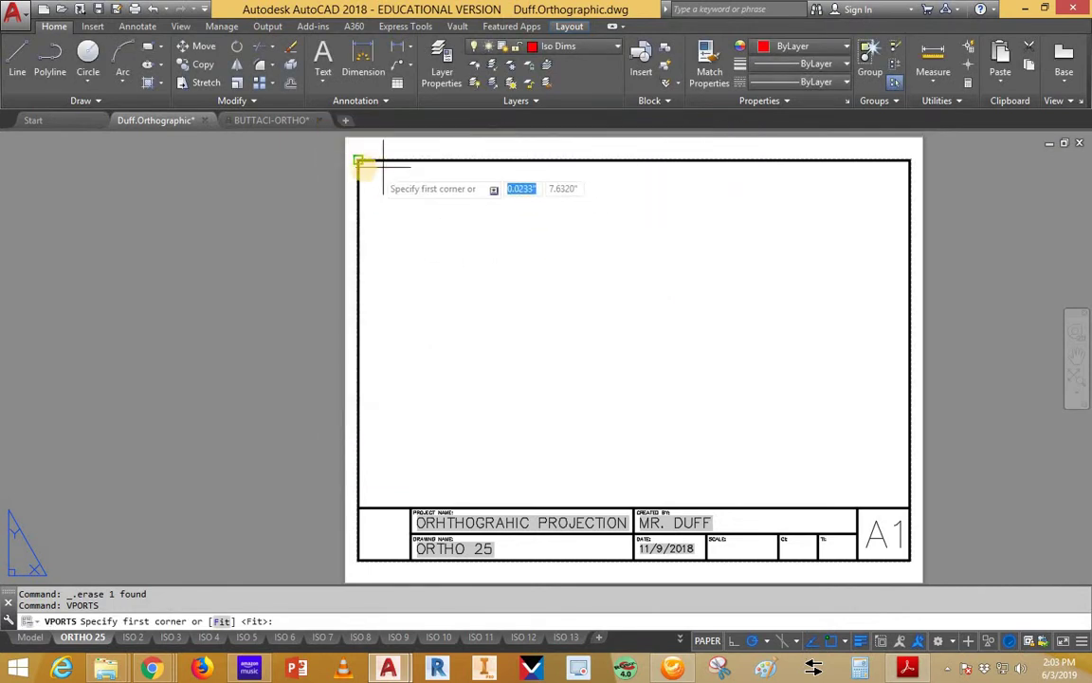
left_click(358, 160)
left_click(907, 502)
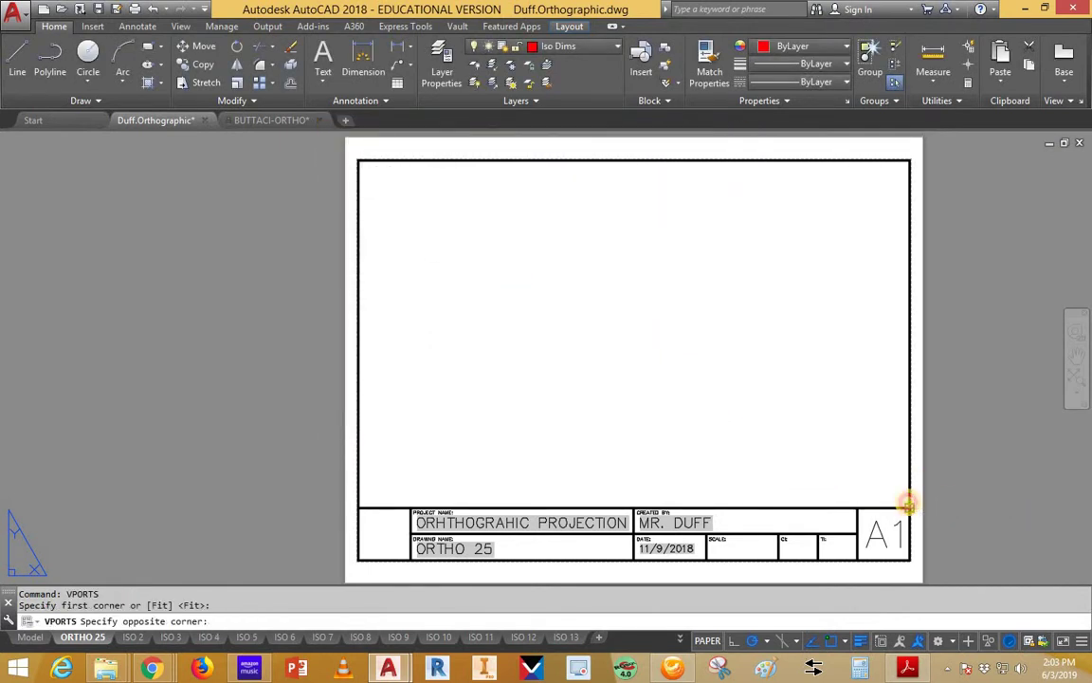
Activate the new viewport, bring the dimensioned ORTHO 25 views into it and set the viewport scale to 2:1
middle_click_drag(550, 422, 541, 397)
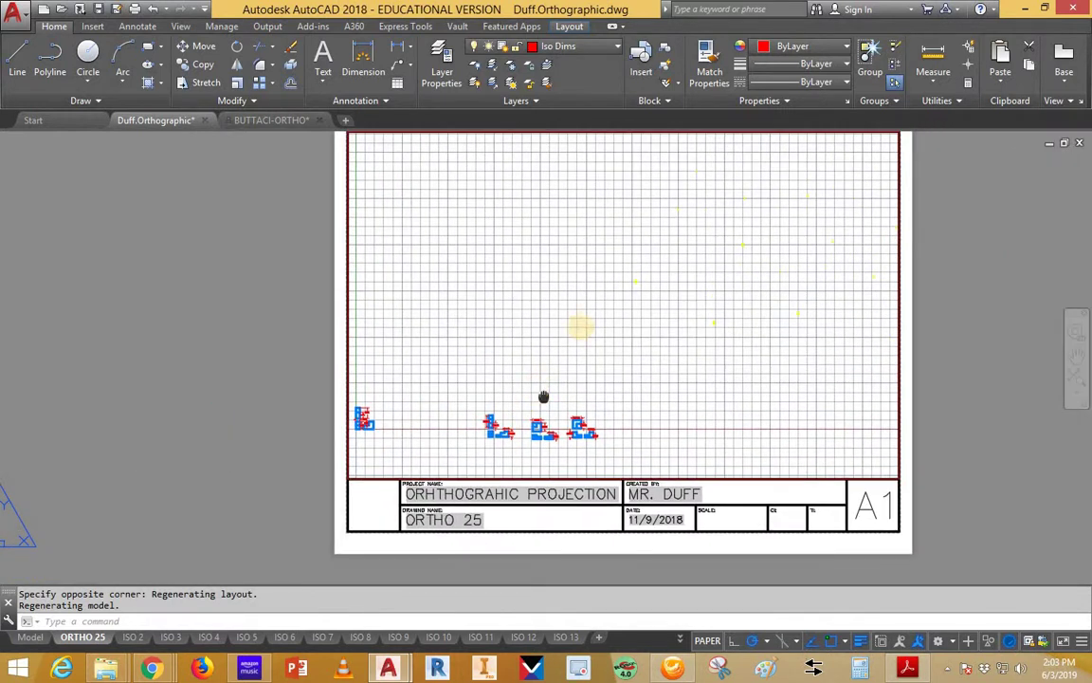
left_click(547, 331)
double_click(546, 331)
scroll(531, 335, "up", 2)
middle_click_drag(527, 338, 650, 275)
scroll(650, 275, "up", 3)
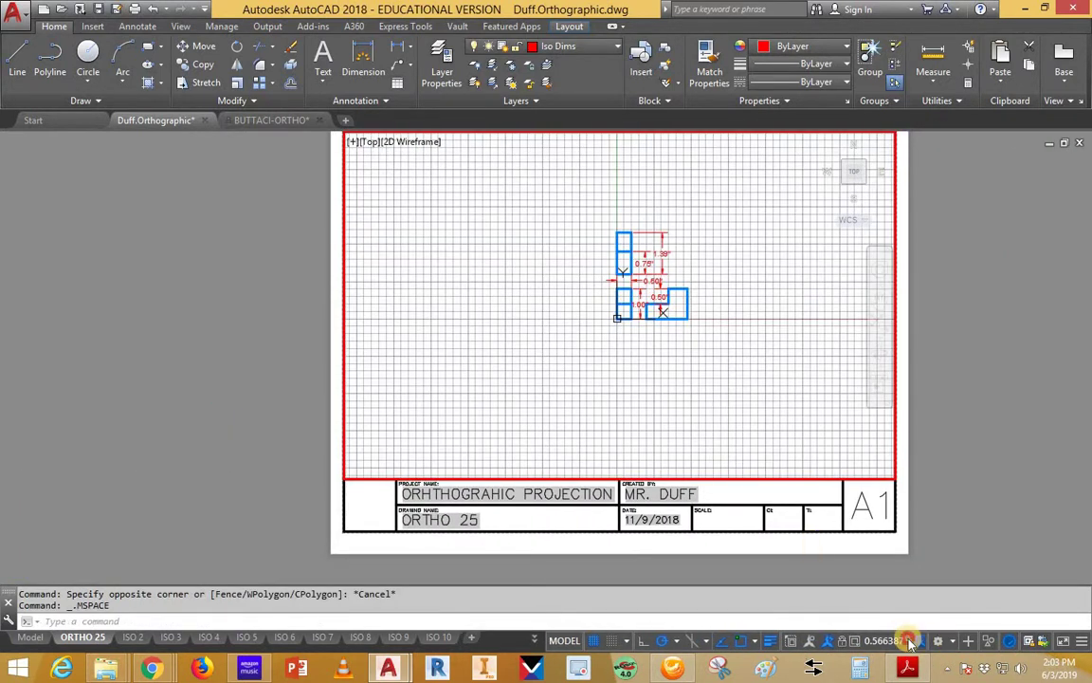
left_click(909, 641)
left_click(884, 436)
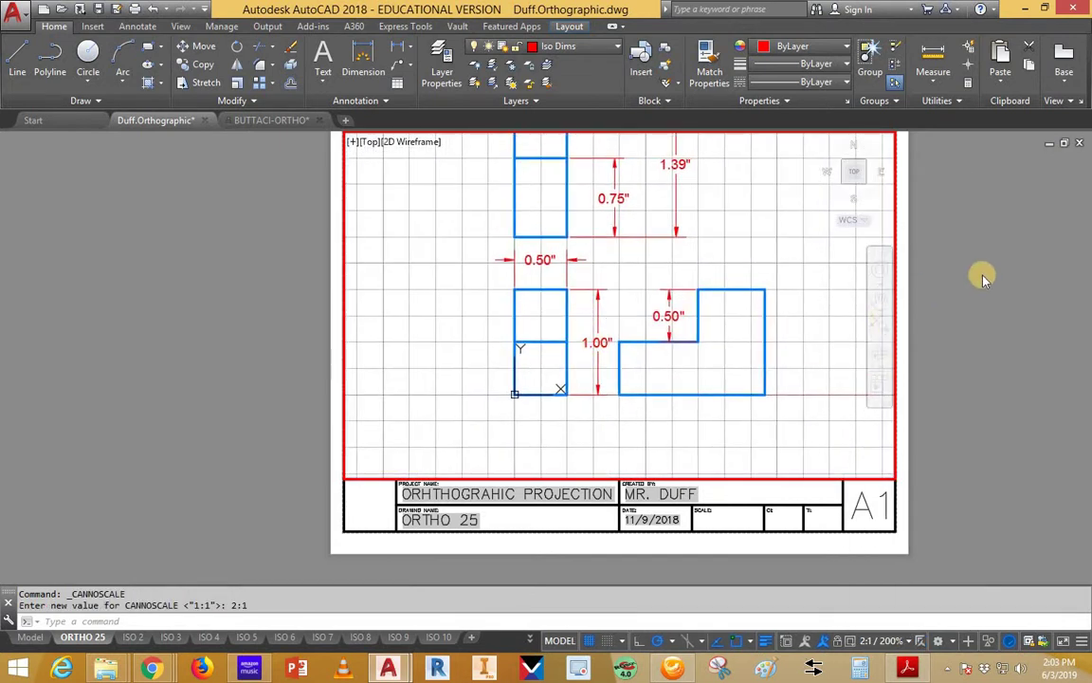
Centre the sheet in paper space, then reactivate the viewport and reposition the drawing so all three views fit inside the border
double_click(980, 275)
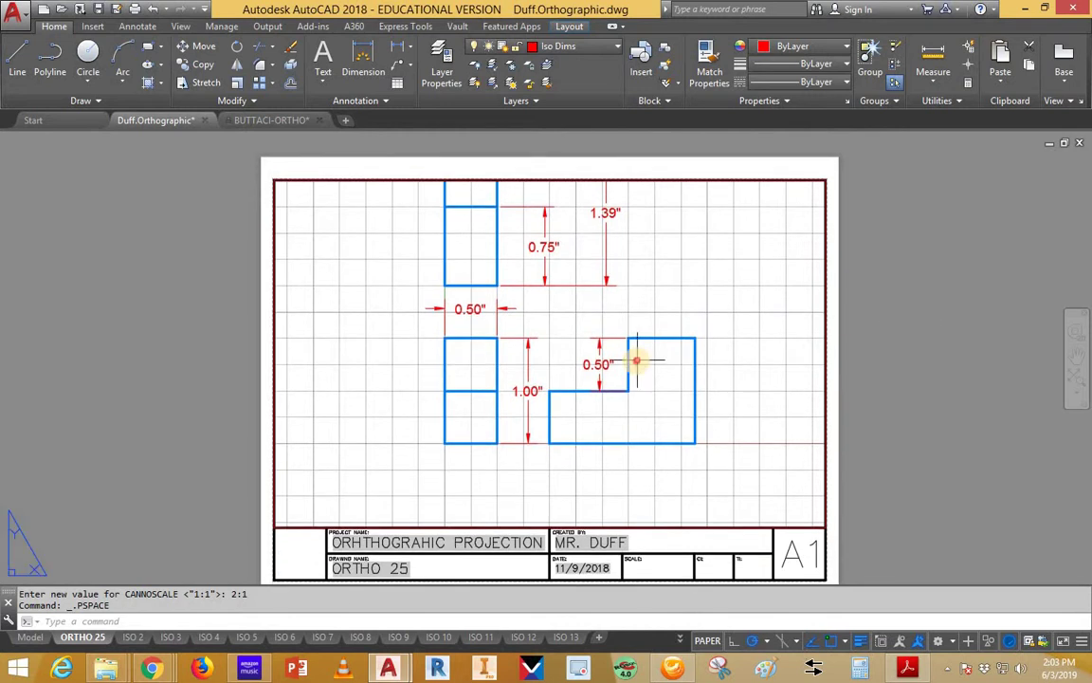
double_click(636, 360)
middle_click_drag(636, 360, 620, 421)
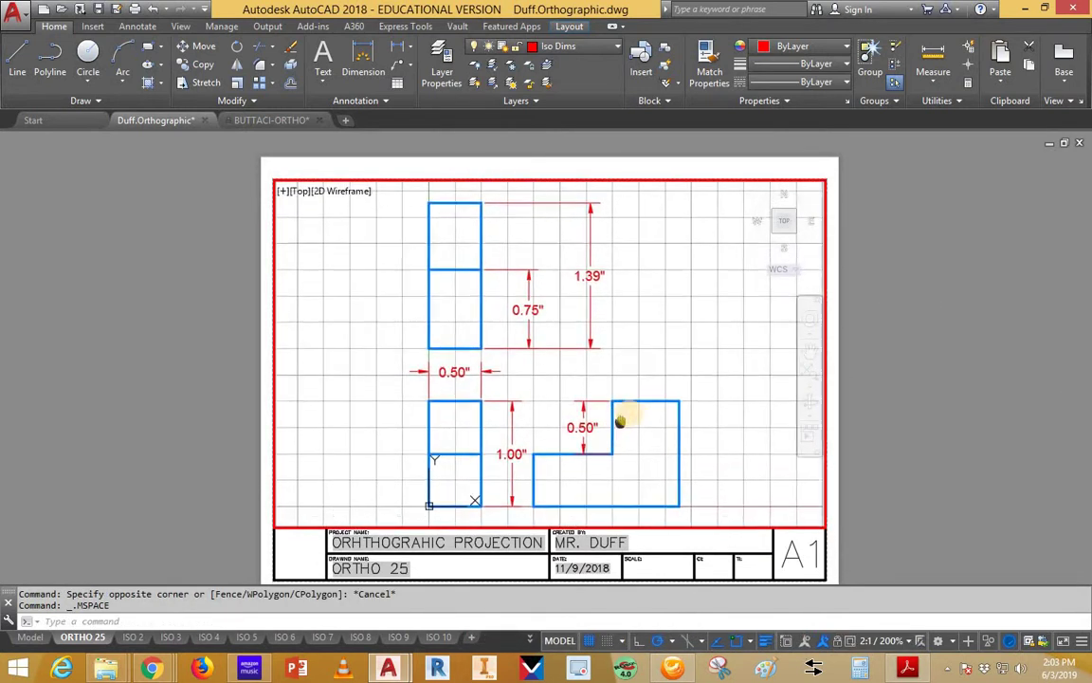
Return to paper space, reactivate the ORTHO 25 viewport and turn off its grid display
double_click(939, 353)
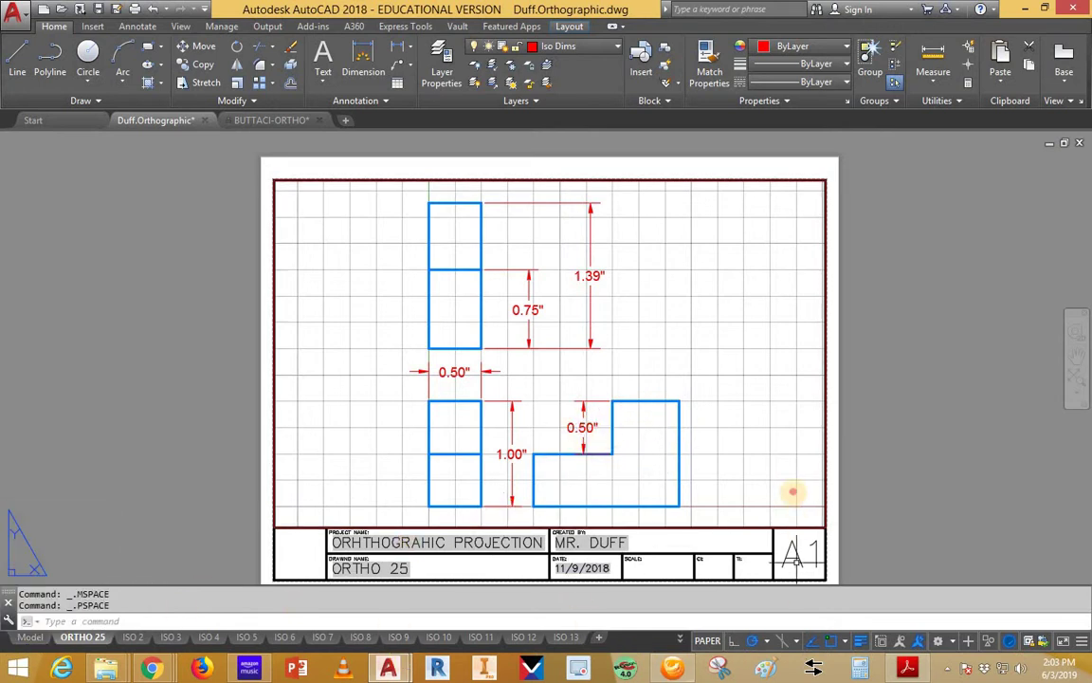
double_click(793, 490)
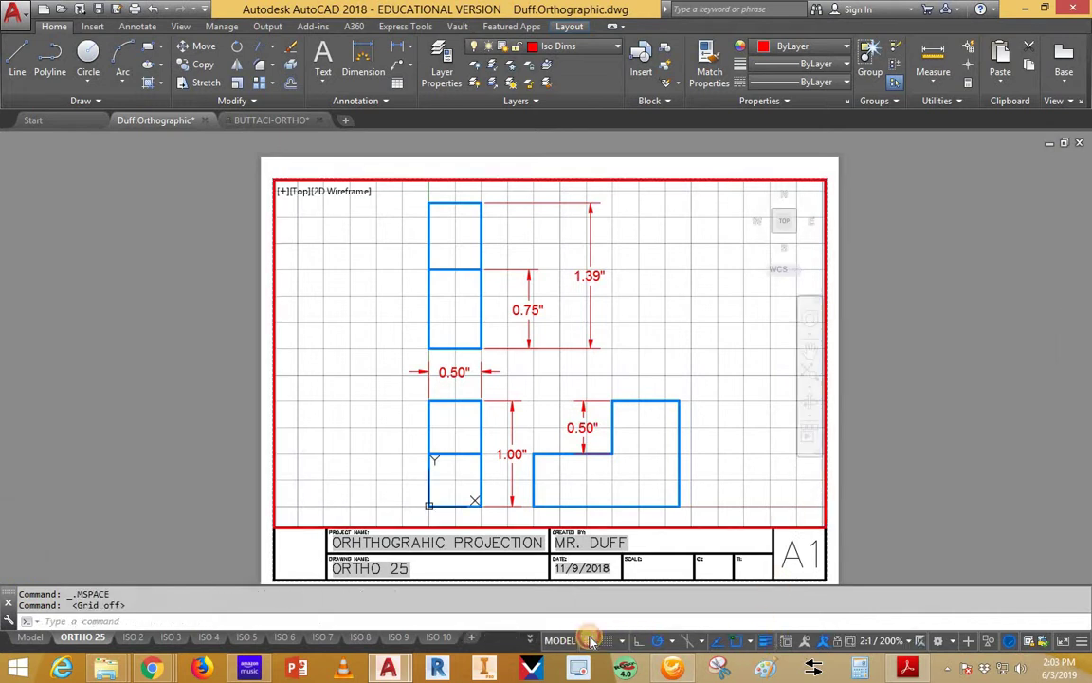
left_click(589, 642)
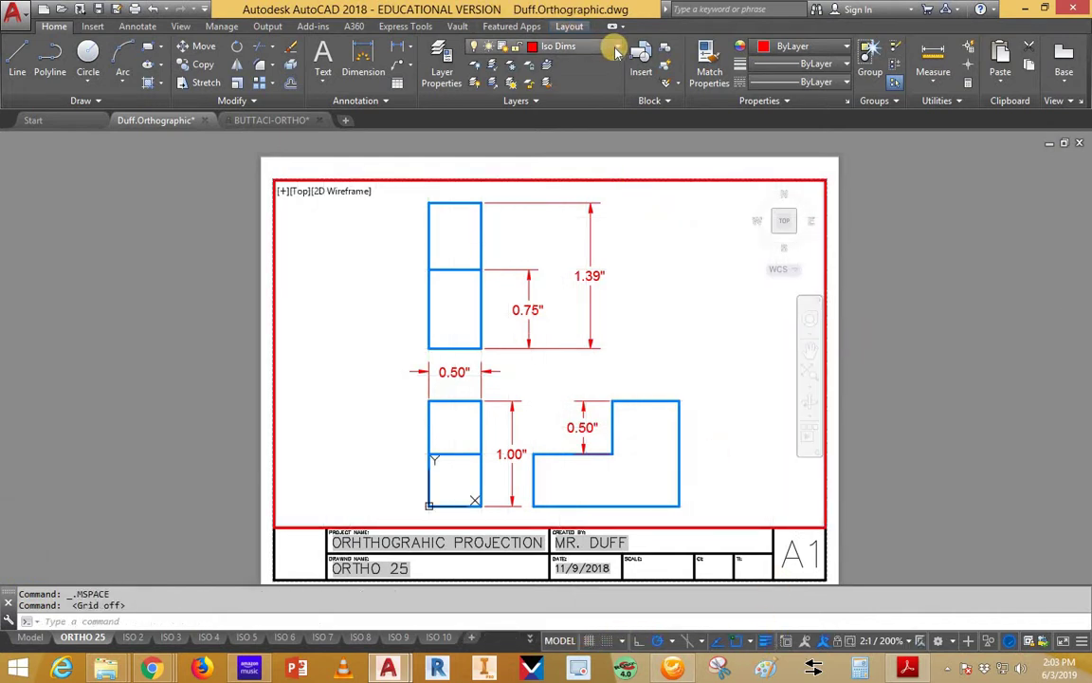
Make sure the Construction layer is turned on and freeze it only in the current viewport
left_click(554, 46)
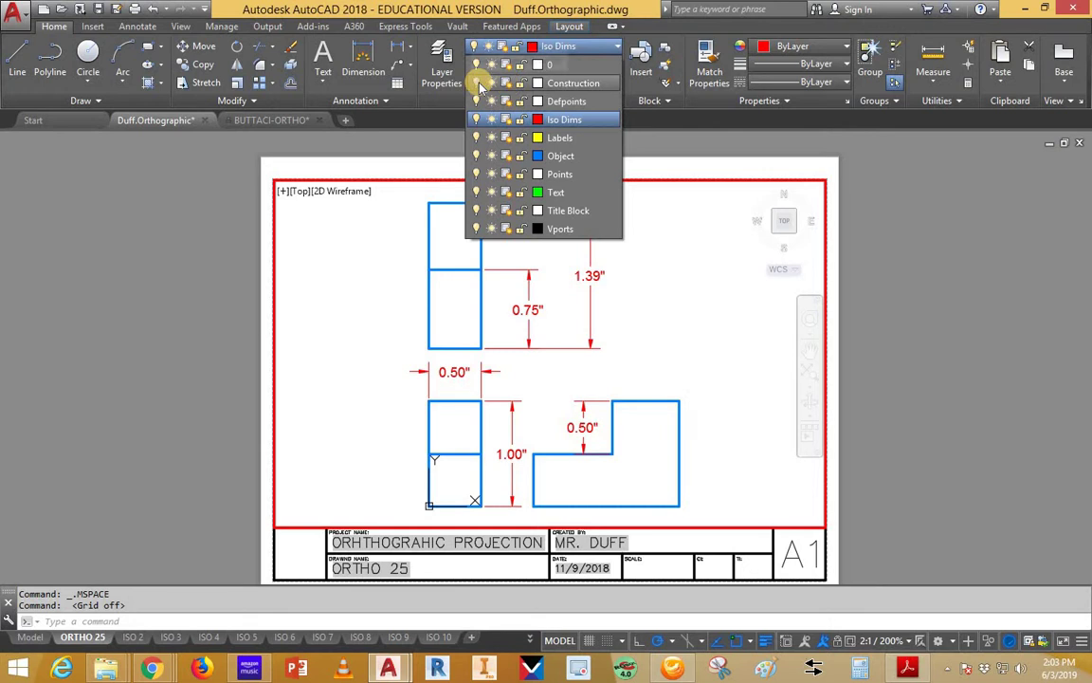
left_click(477, 83)
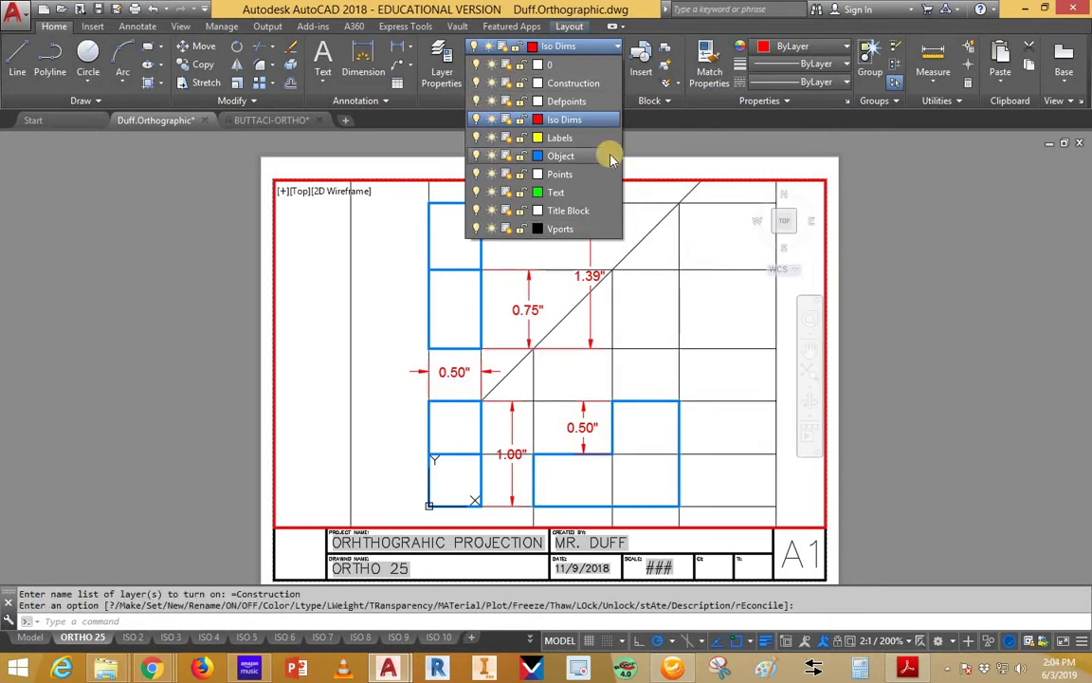
left_click(506, 83)
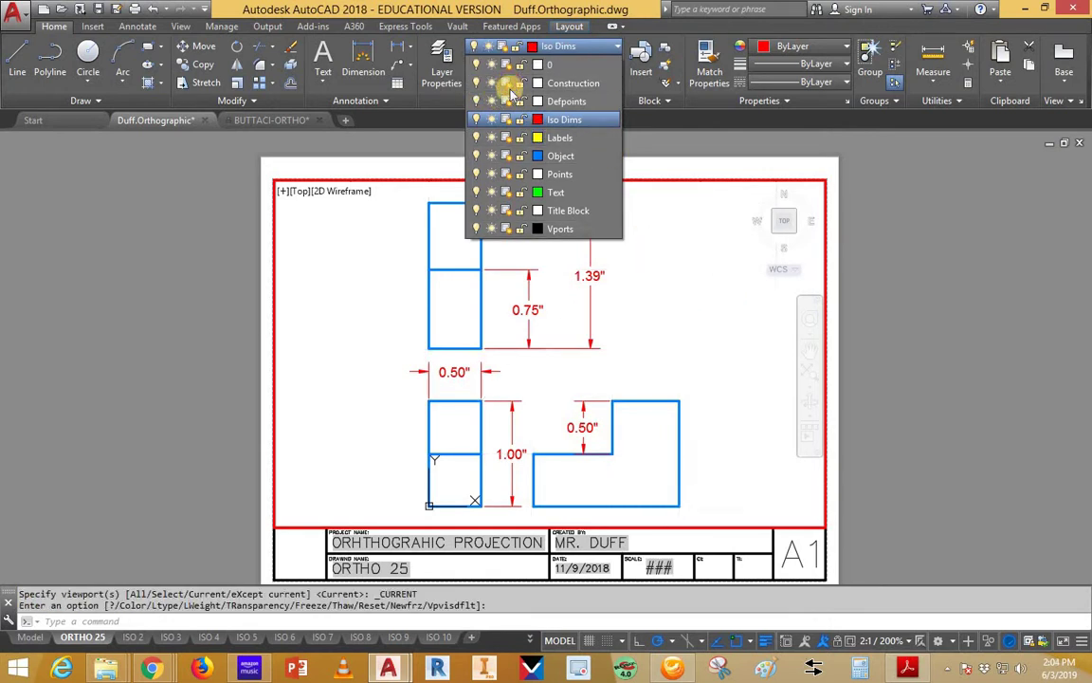
Check the construction lines and layer list in model space and return to the ORTHO 25 layout
left_click(29, 640)
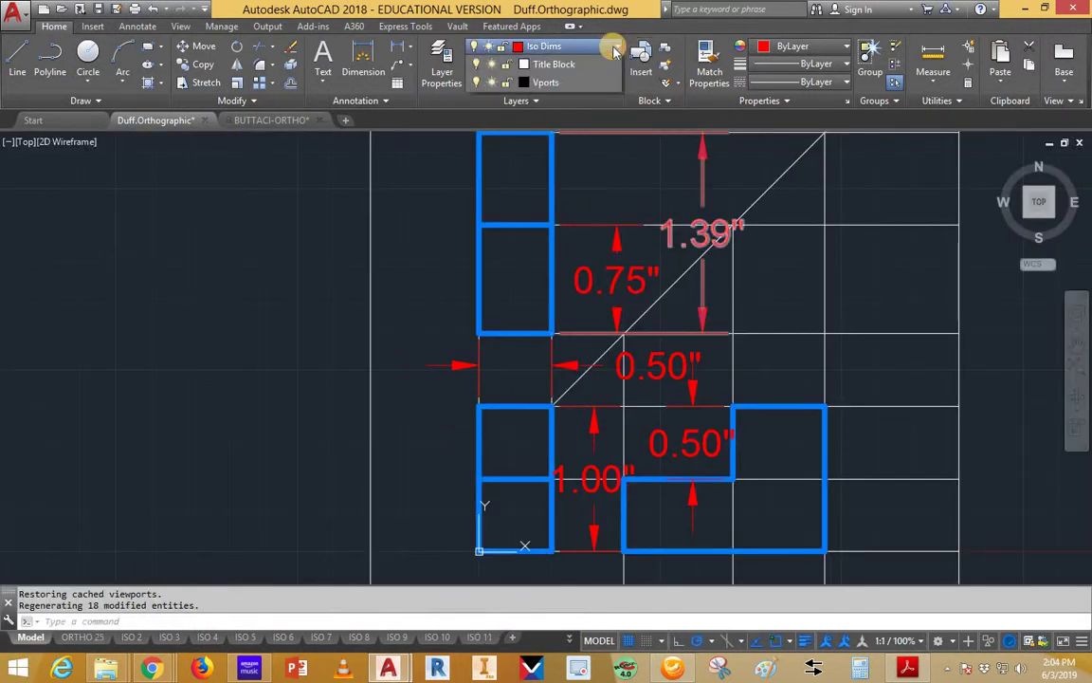
left_click(598, 46)
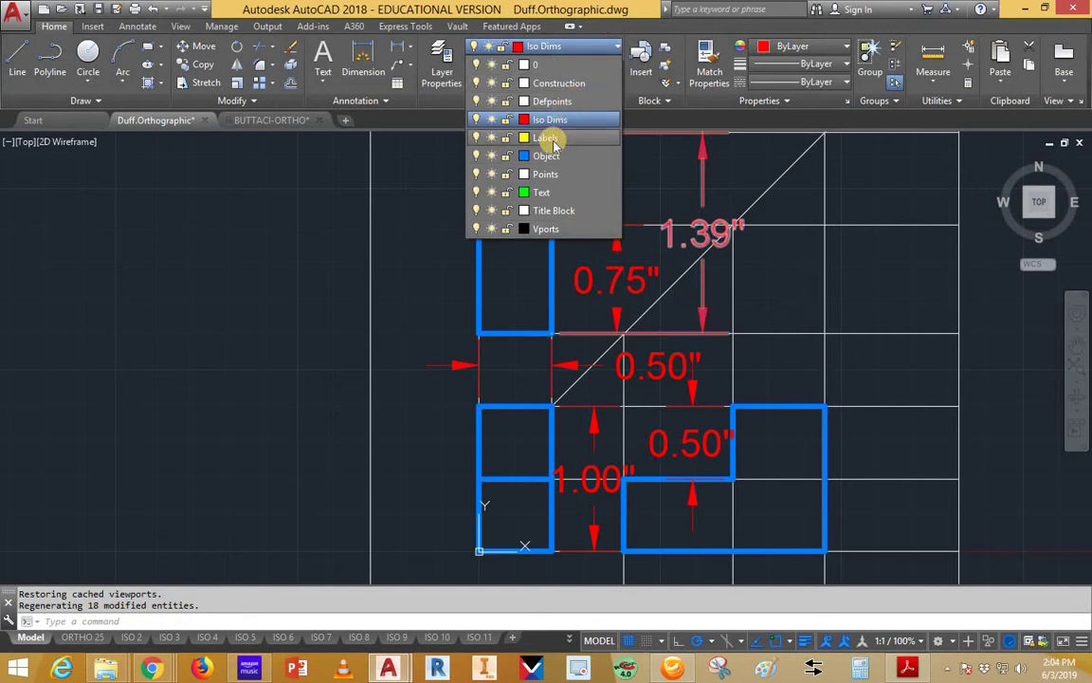
left_click(83, 637)
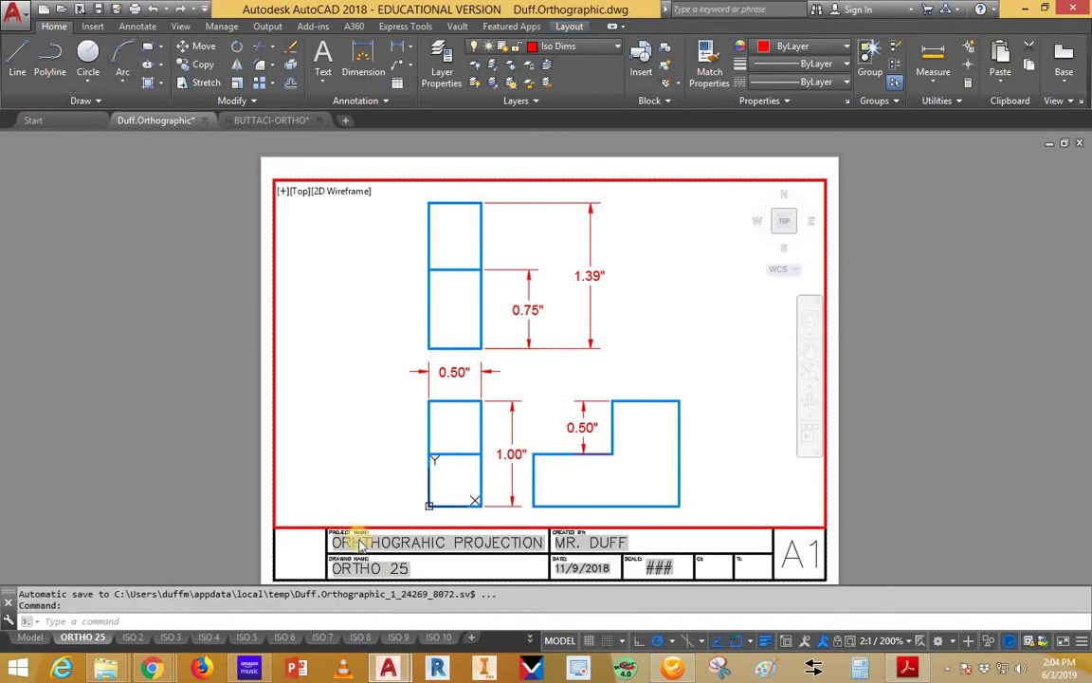
Review the title and author in the summary of the drawing's file properties and close it
left_click(17, 14)
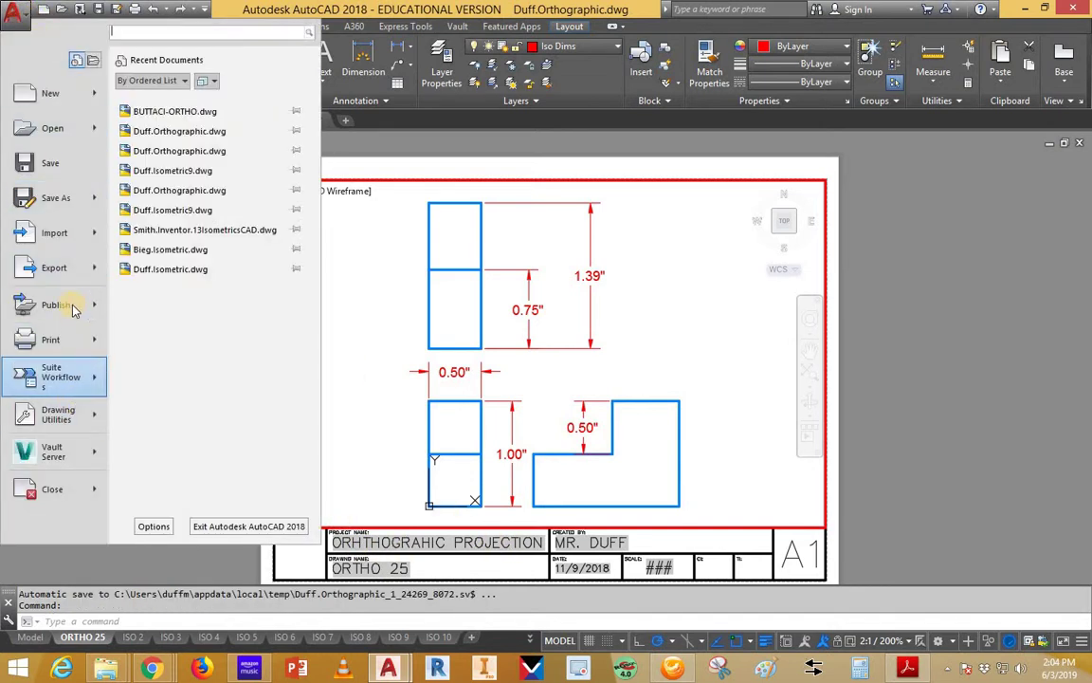
mouse_move(57, 414)
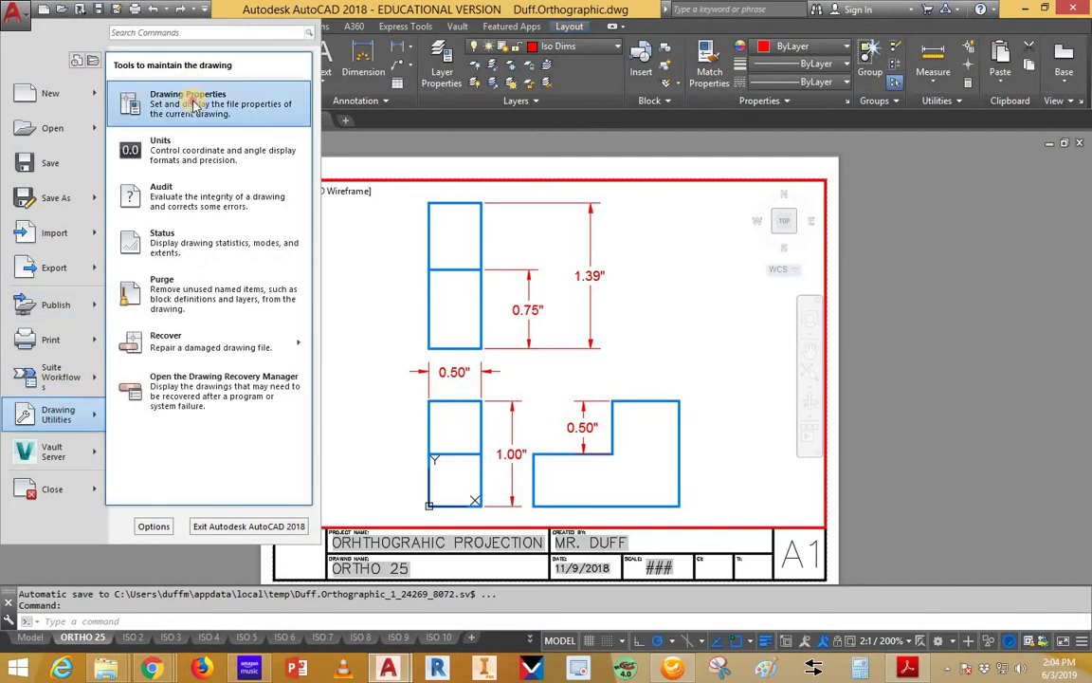
left_click(174, 93)
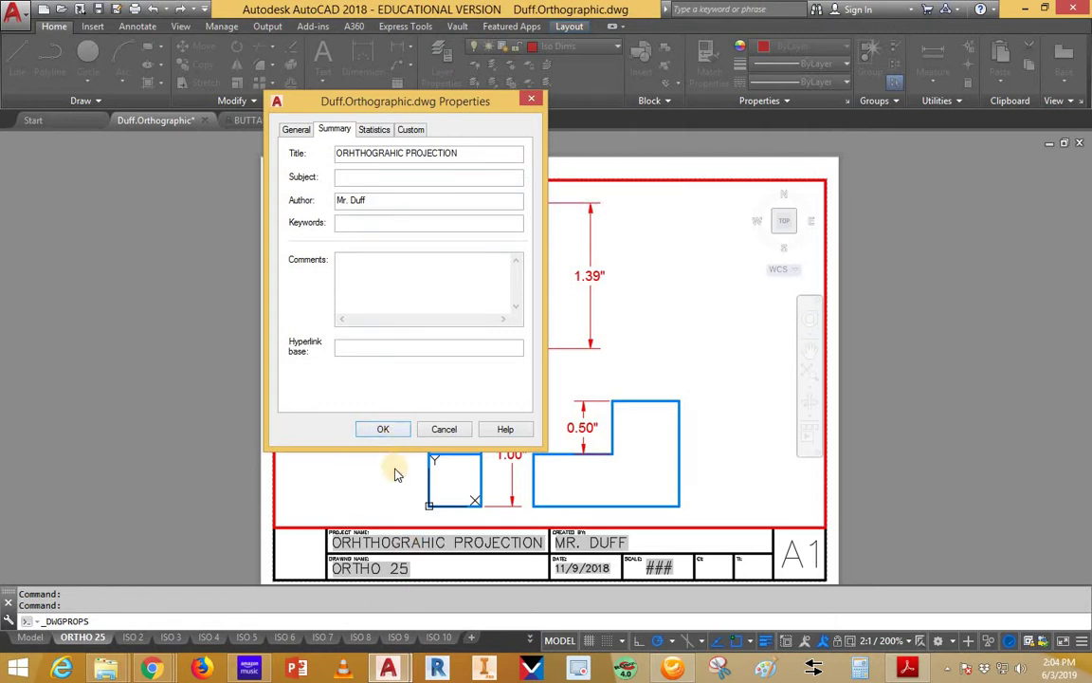
left_click(399, 430)
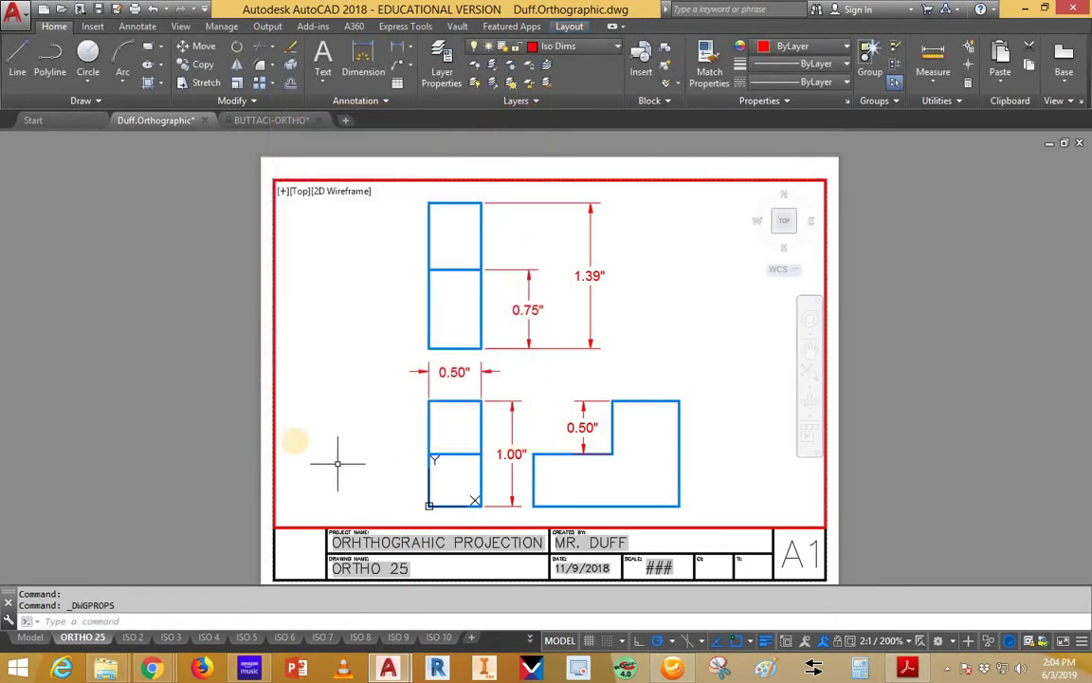
Leave the viewport for paper space and regenerate all viewports with REA
double_click(266, 436)
key("Escape")
type("rea")
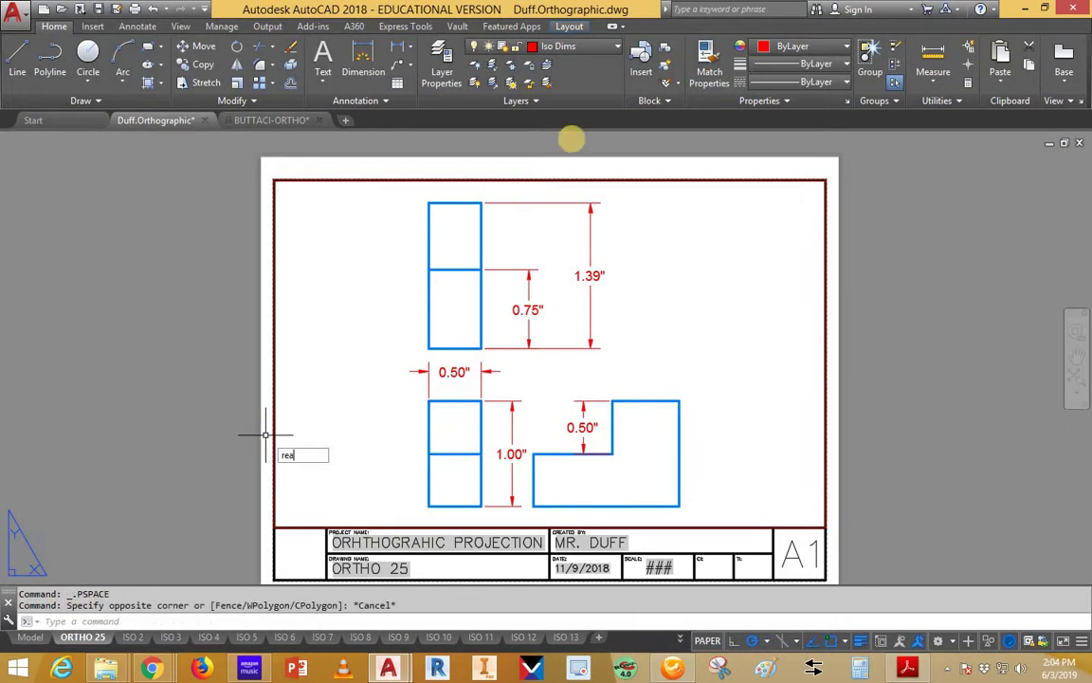
key("Return")
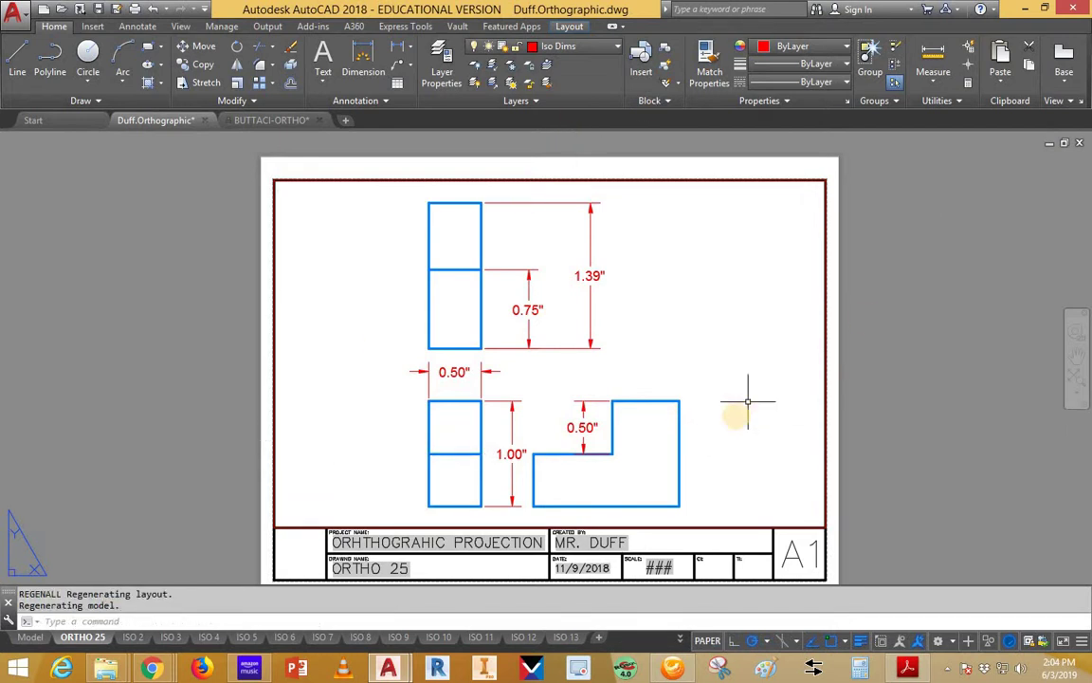
Activate the viewport and move the 1.39" overall dimension closer to the top view
double_click(628, 283)
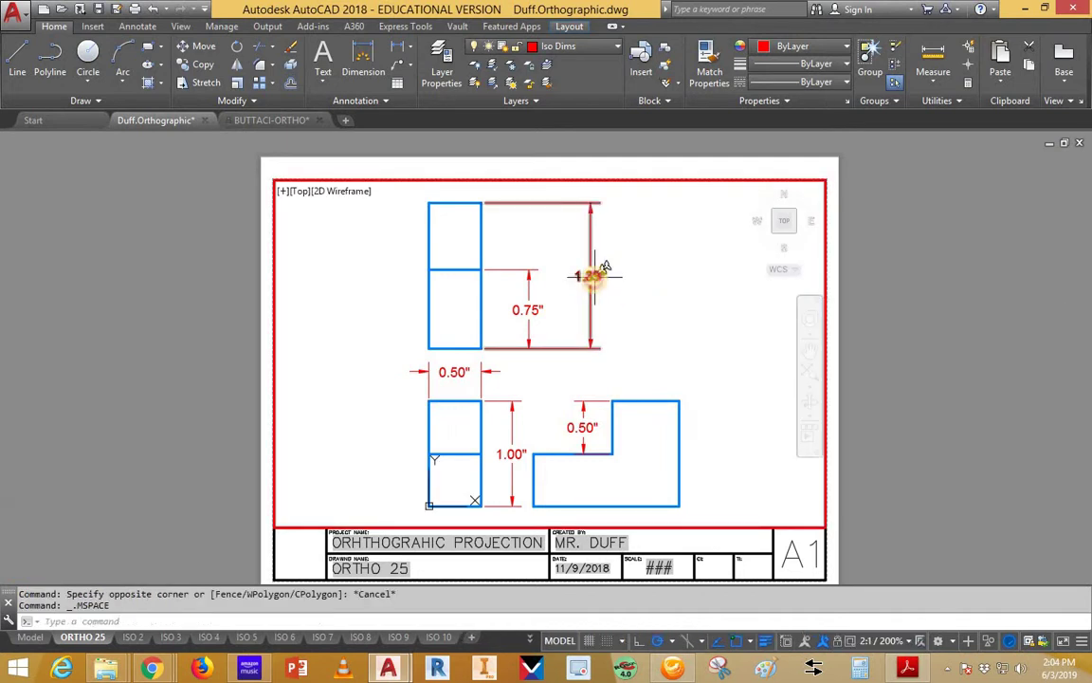
left_click(593, 274)
left_click(590, 275)
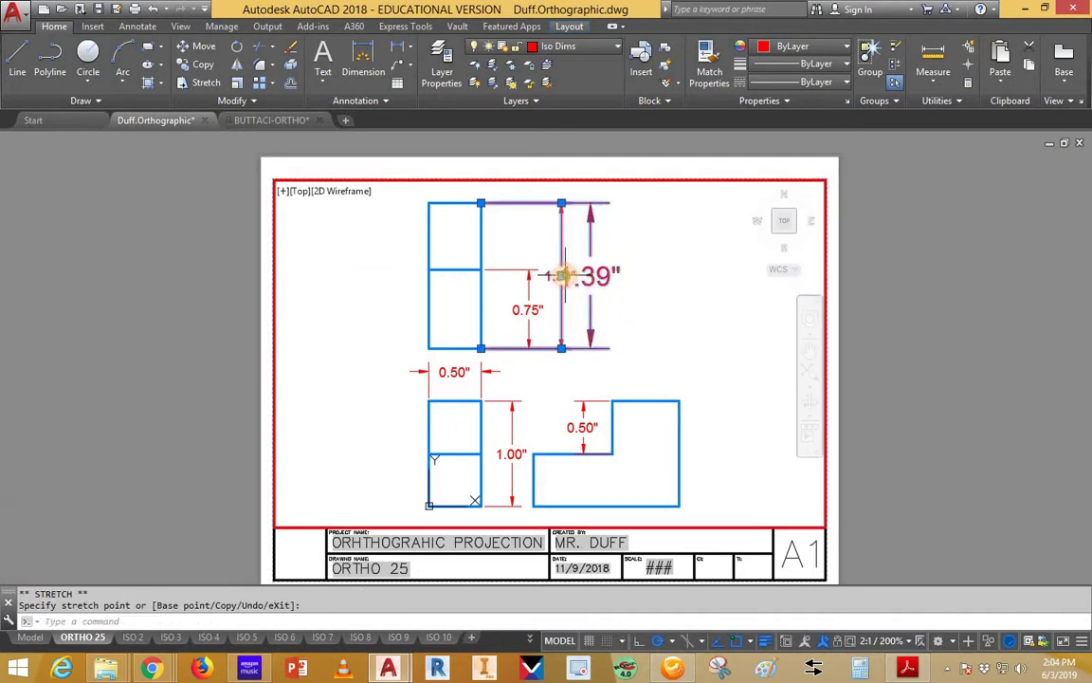
key("Escape")
key("Escape")
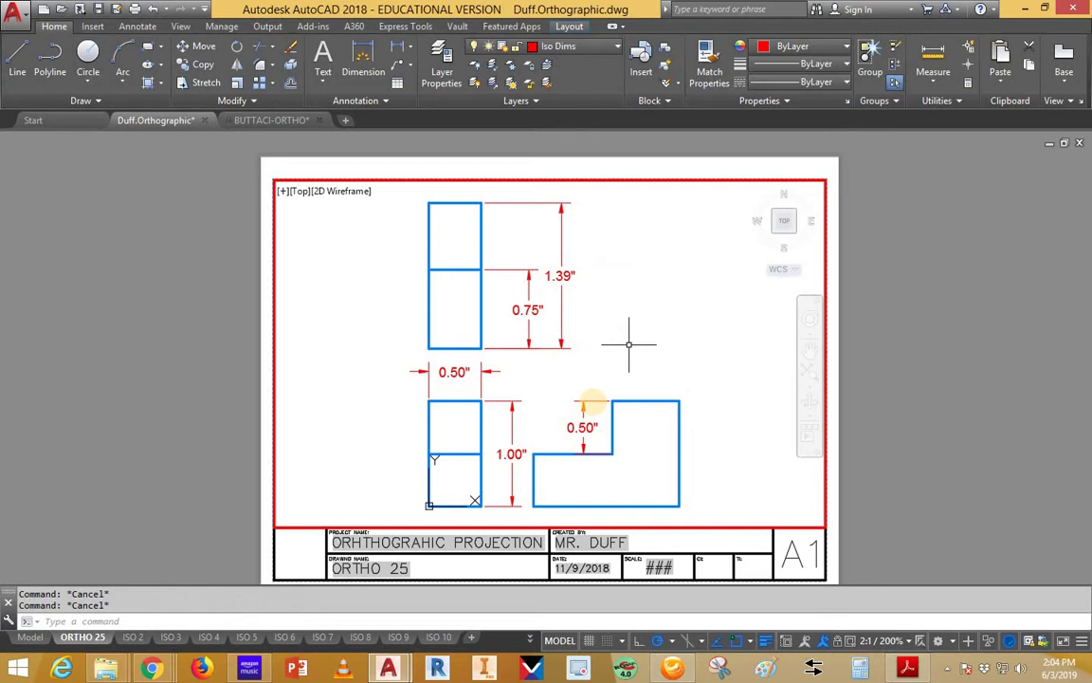
Move the side view's 0.50" step dimension farther from the notch's vertical edge
left_click(583, 429)
left_click(583, 428)
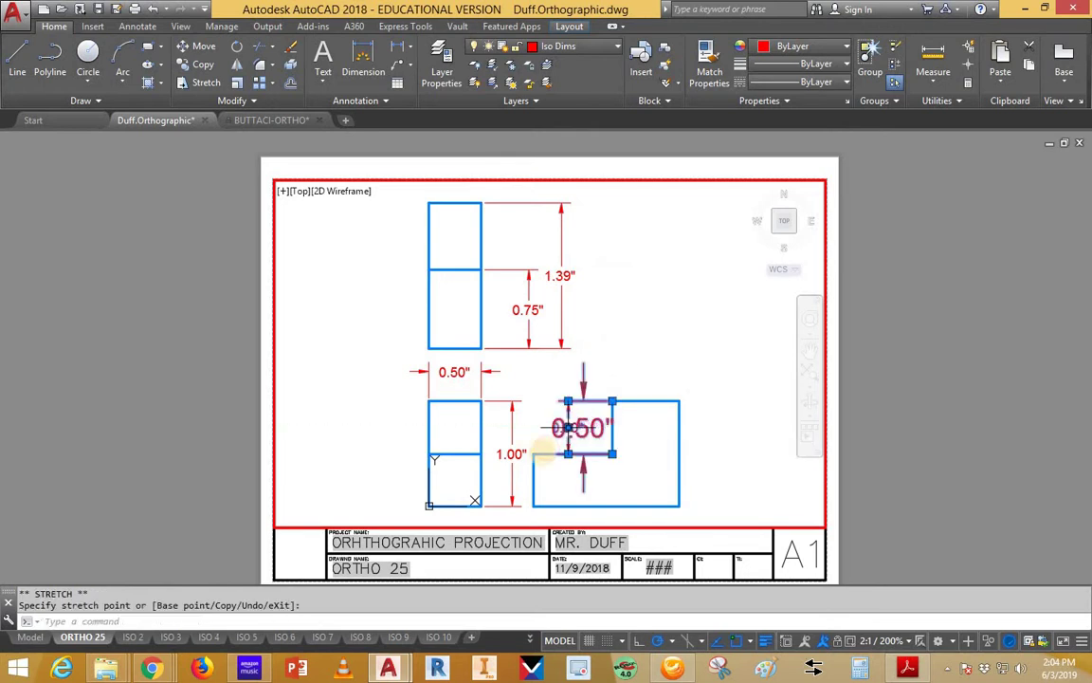
left_click(568, 427)
key("Escape")
Try to move the front view's 1.00" height dimension closer to the view, and undo the accidental viewport zoom
left_click(512, 453)
left_click(512, 453)
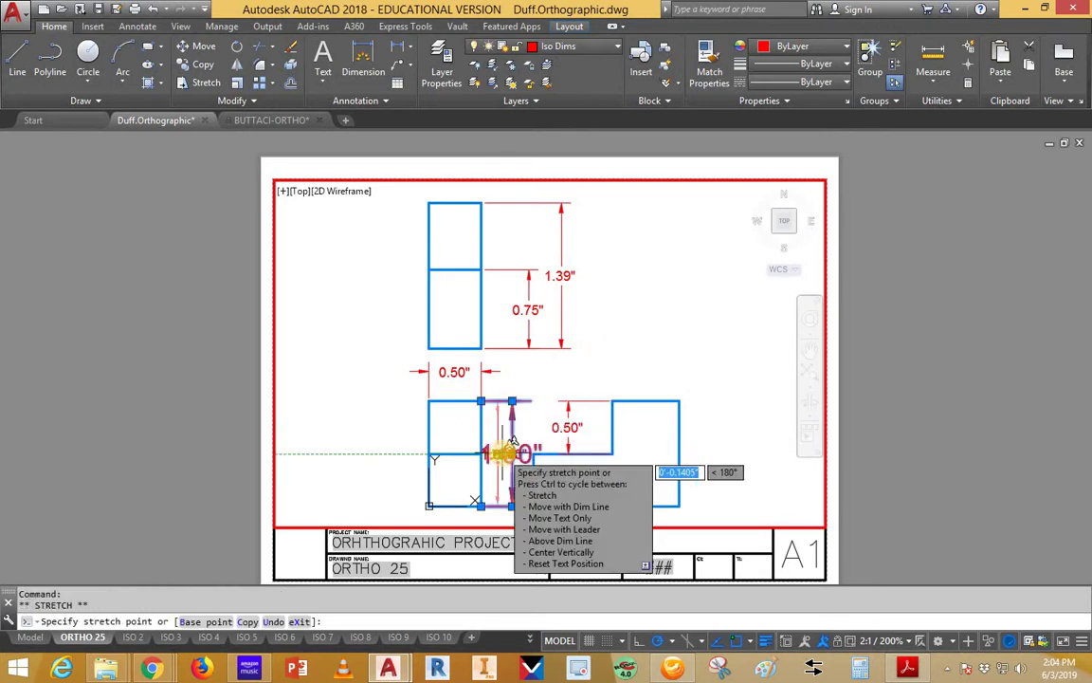
scroll(512, 454, "up", 8)
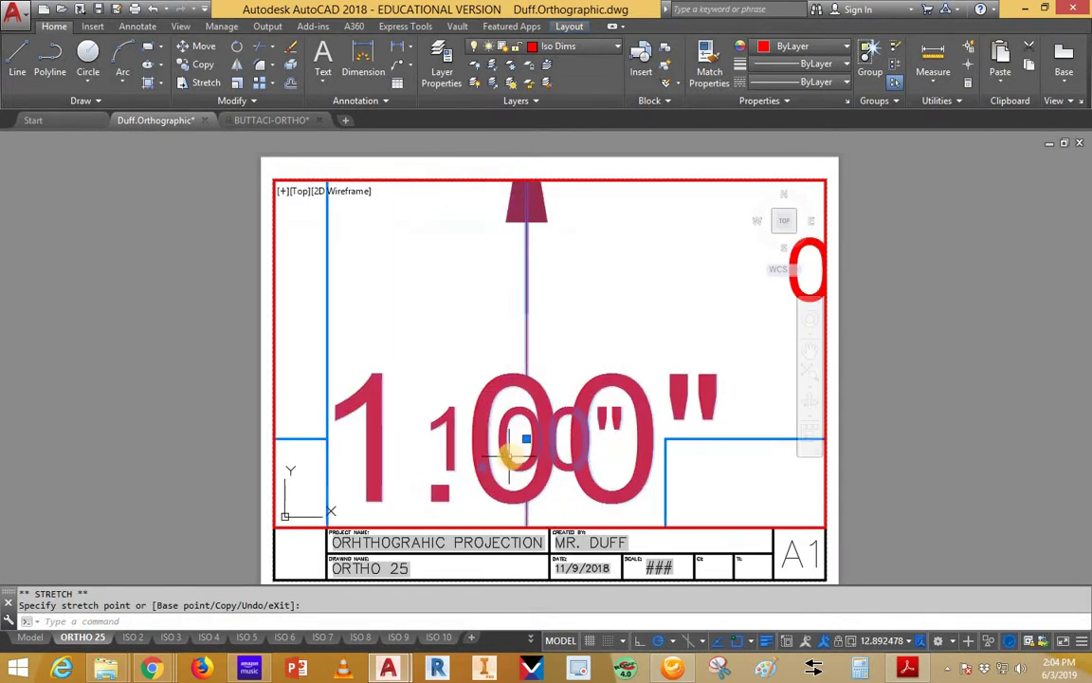
key("ctrl+z")
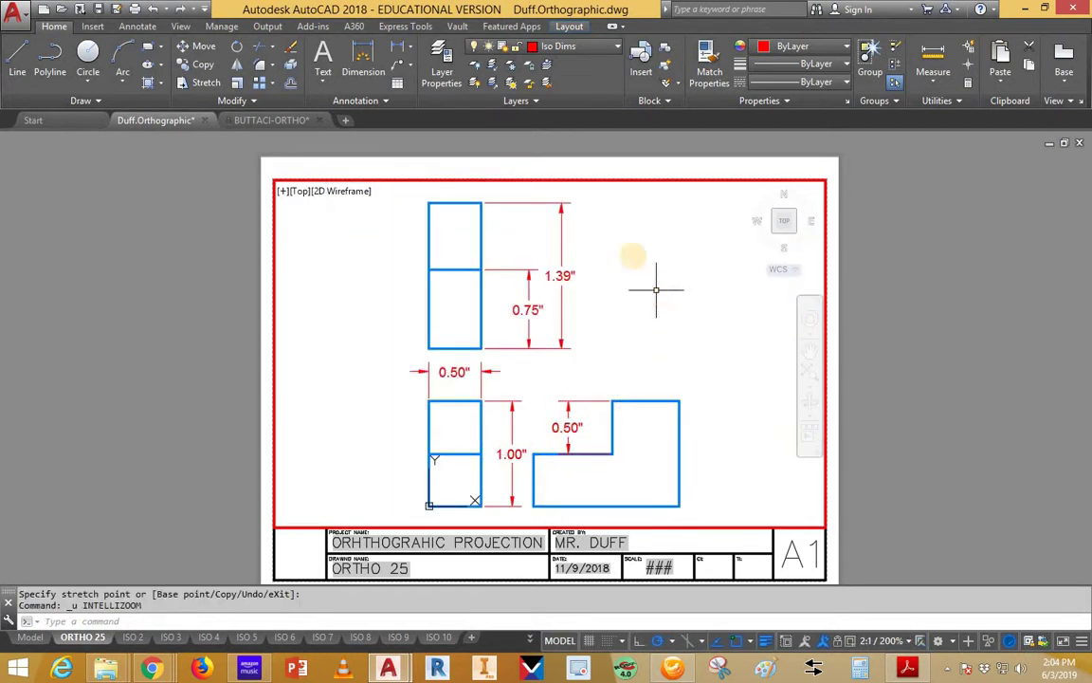
Enlarge the sheet in paper space, reactivate the viewport and move the 1.00" height dimension closer to the front view
left_click(502, 451)
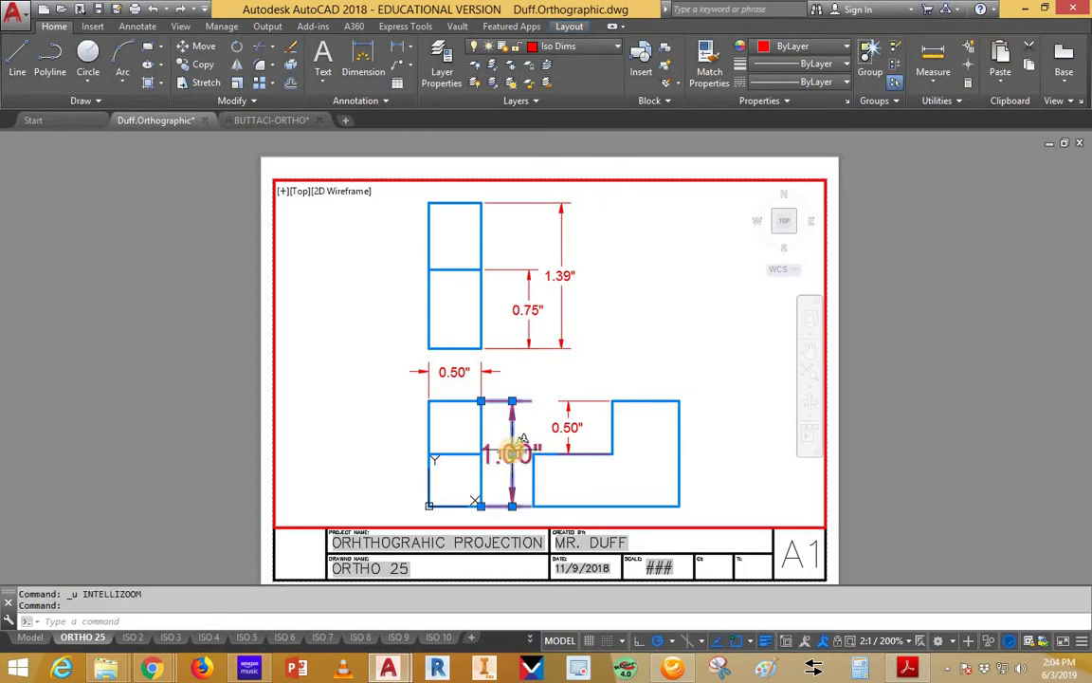
double_click(626, 172)
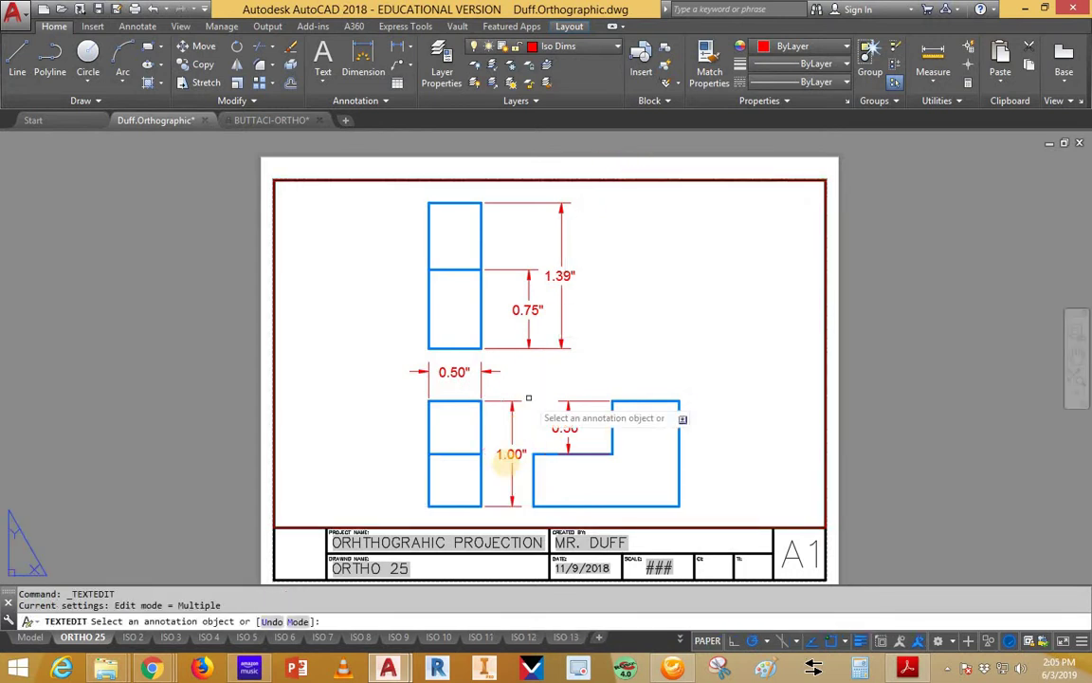
scroll(509, 462, "up", 6)
scroll(536, 386, "down", 2)
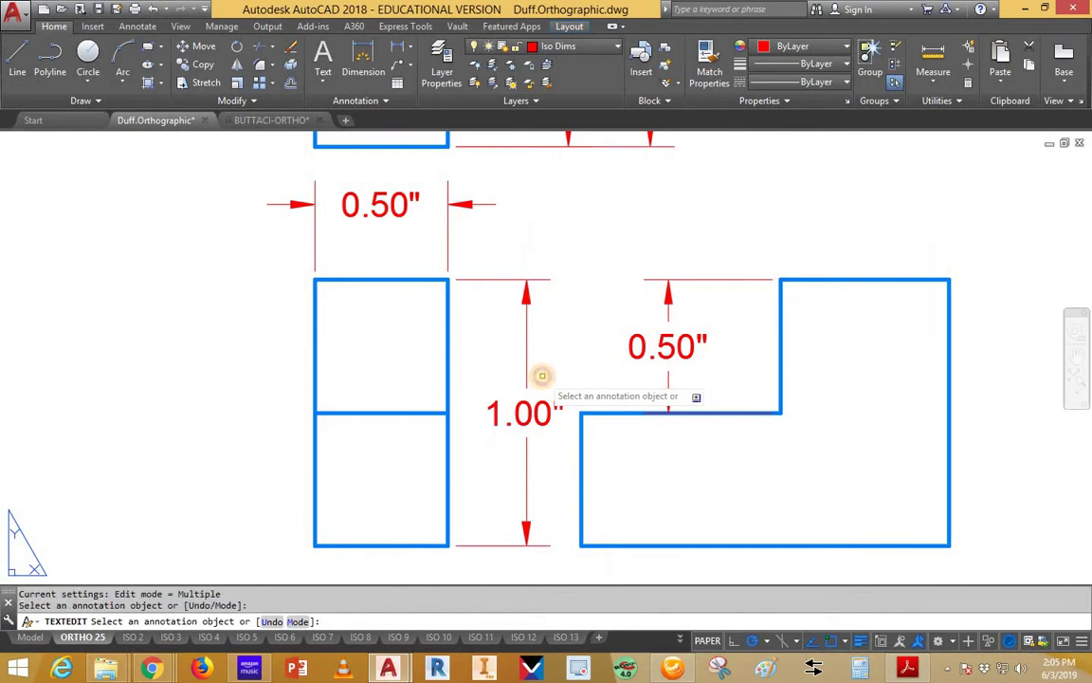
key("Escape")
double_click(556, 397)
left_click(548, 406)
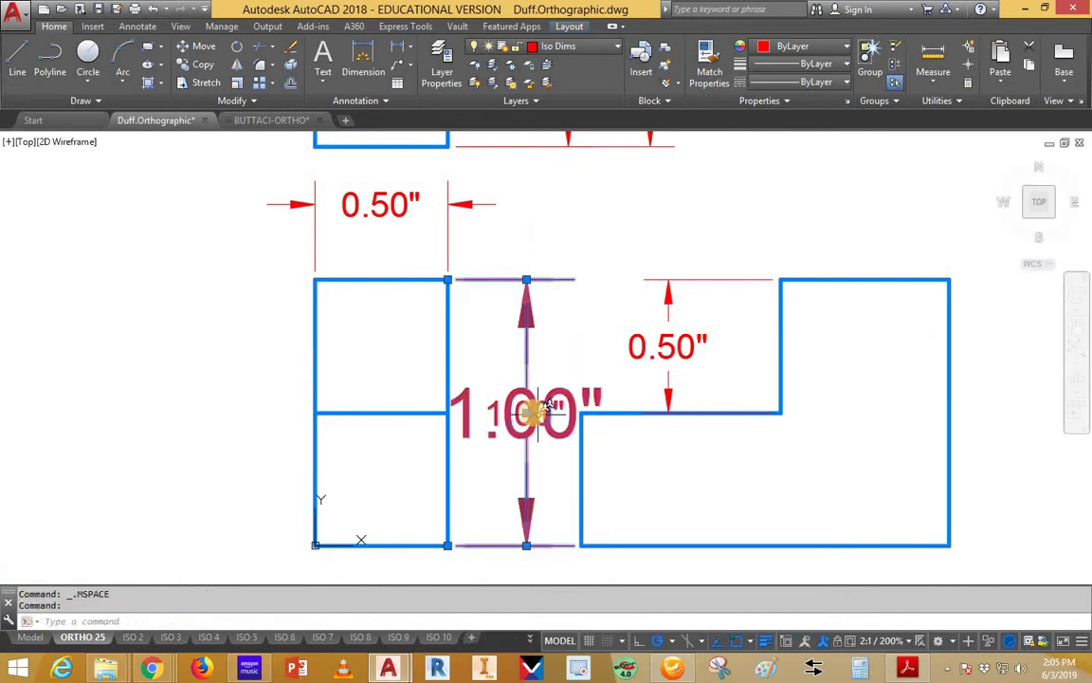
left_click(528, 411)
left_click(506, 413)
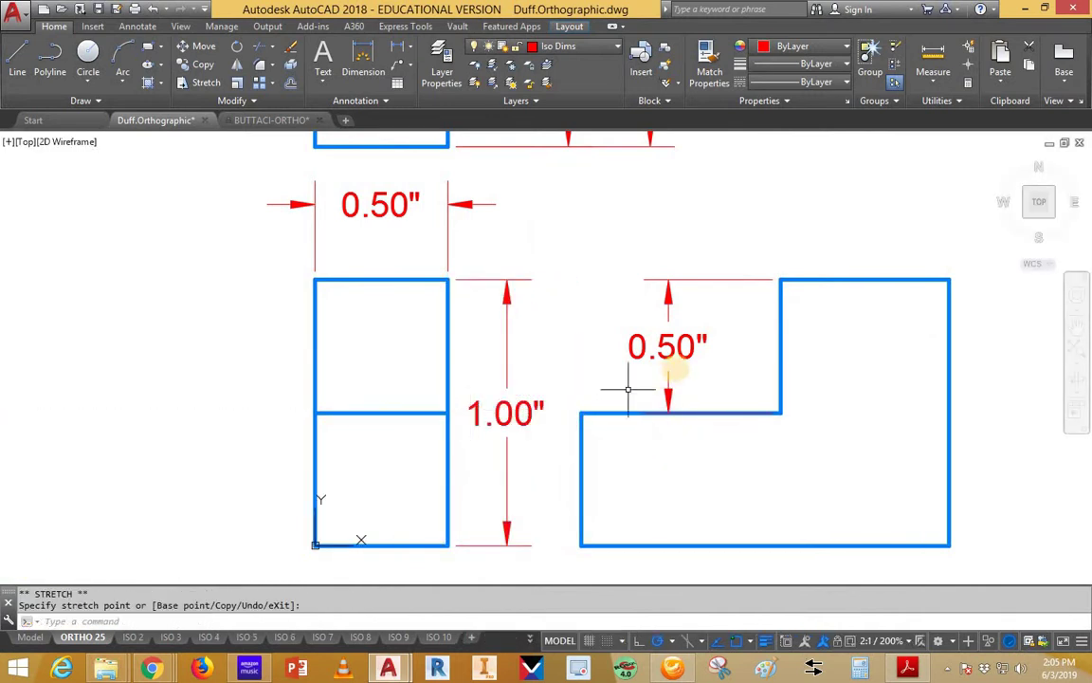
Undo the viewport zoom, the 1.00" dimension move and the enlargement of the sheet
key("Escape")
key("Escape")
scroll(768, 325, "down", 4)
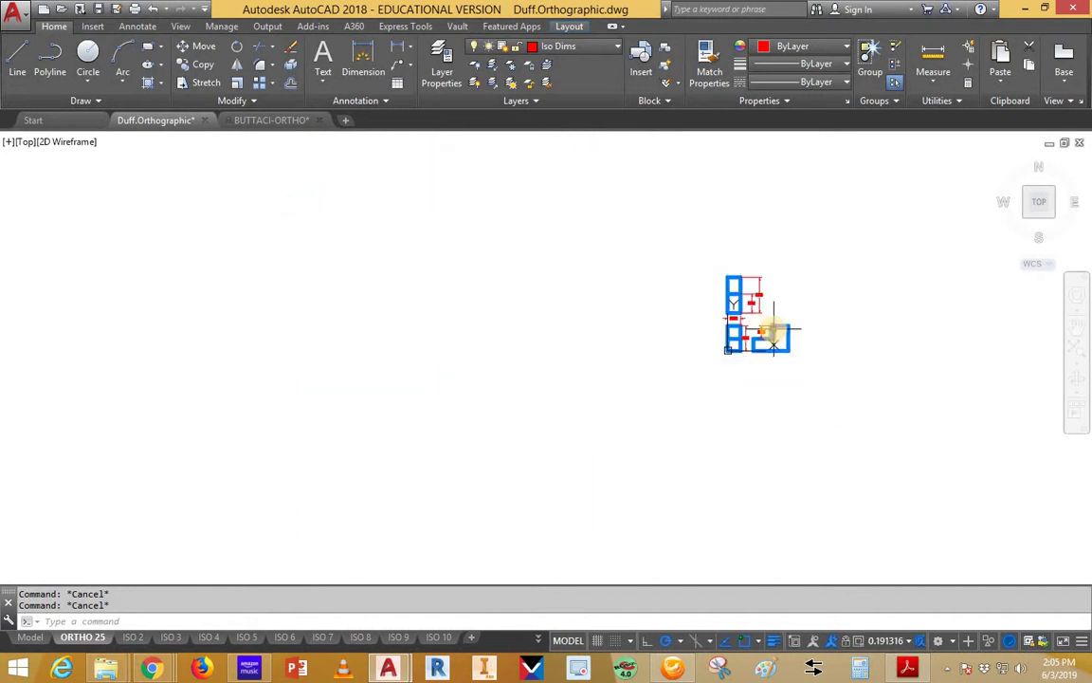
key("ctrl+z")
key("ctrl+z")
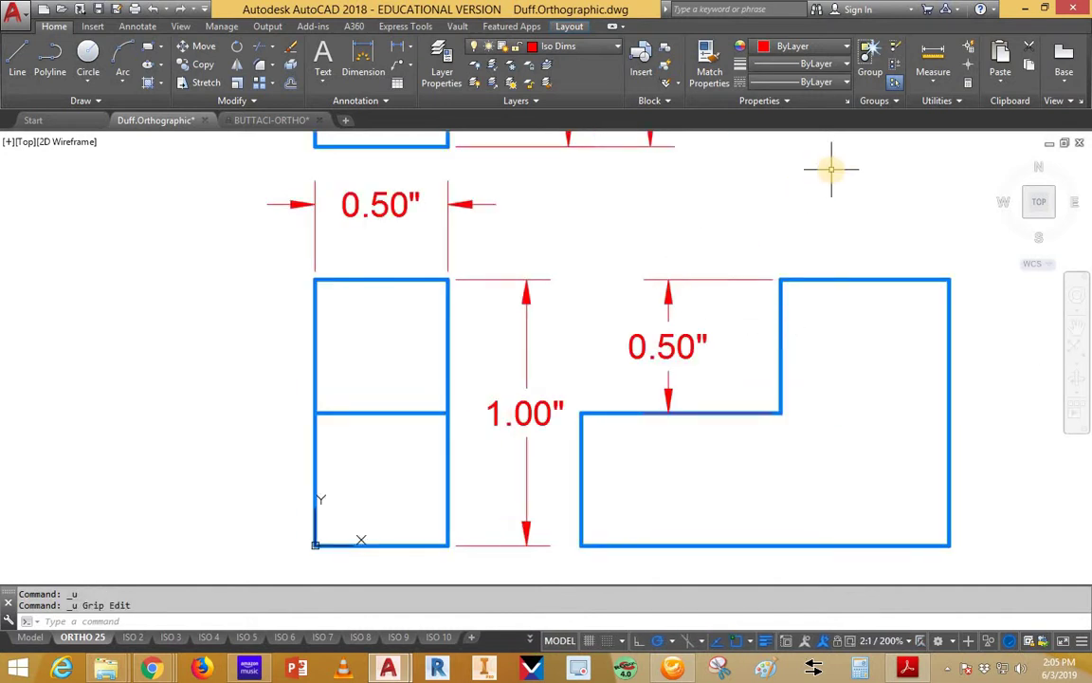
key("ctrl+z")
key("ctrl+z")
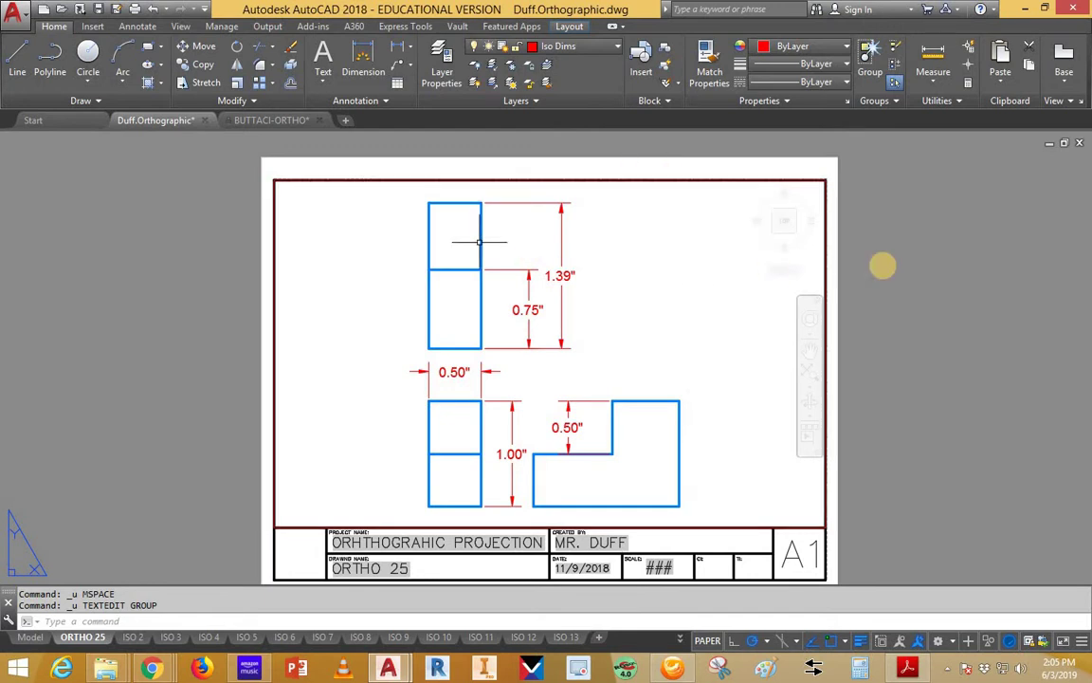
Enlarge the sheet, activate the viewport and examine how zooming and panning inside it affect the views and scale
scroll(676, 272, "up", 4)
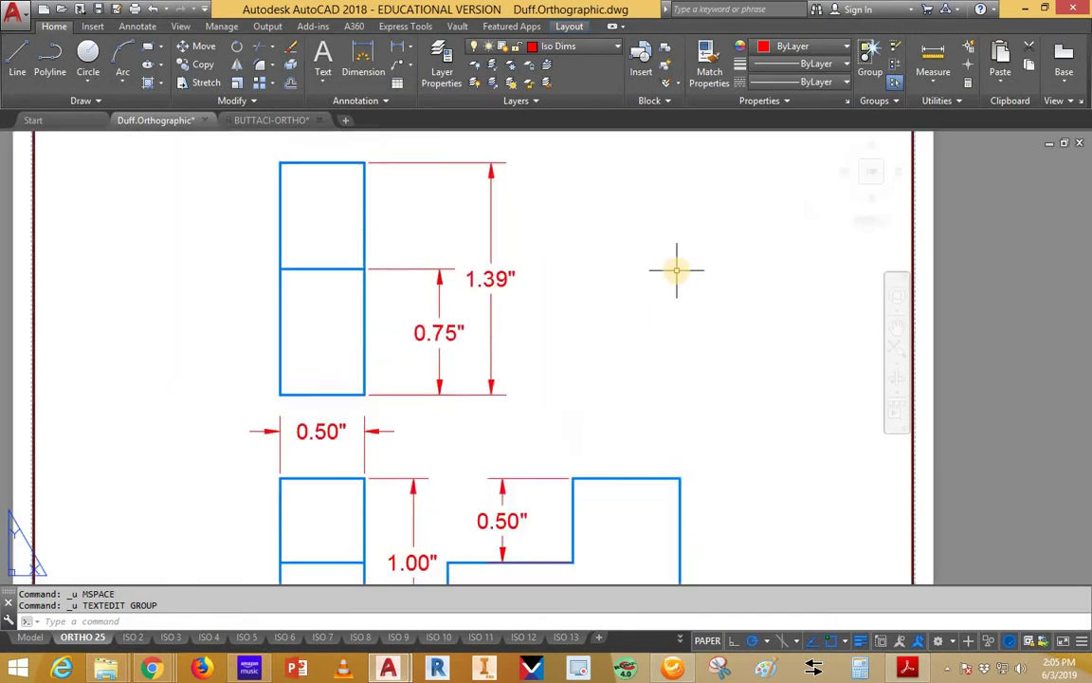
scroll(675, 269, "down", 2)
mouse_move(628, 285)
middle_mouse_down()
mouse_move(870, 261)
mouse_move(731, 280)
middle_mouse_up()
scroll(808, 261, "up", 2)
double_click(755, 293)
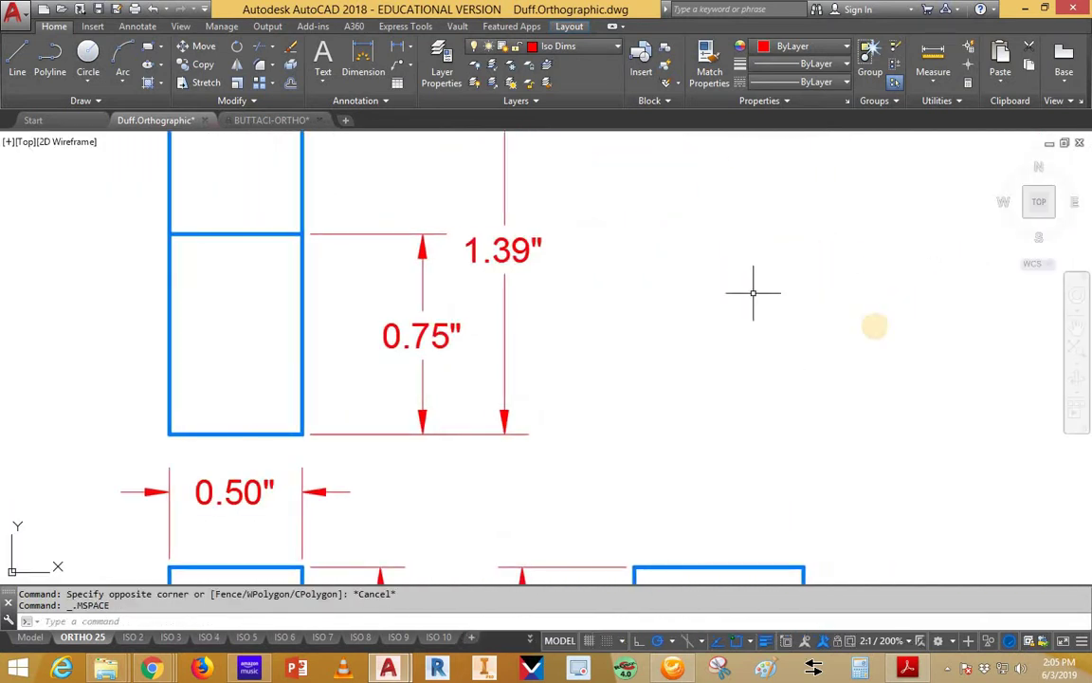
scroll(878, 322, "down", 6)
scroll(792, 324, "up", 6)
scroll(805, 329, "down", 8)
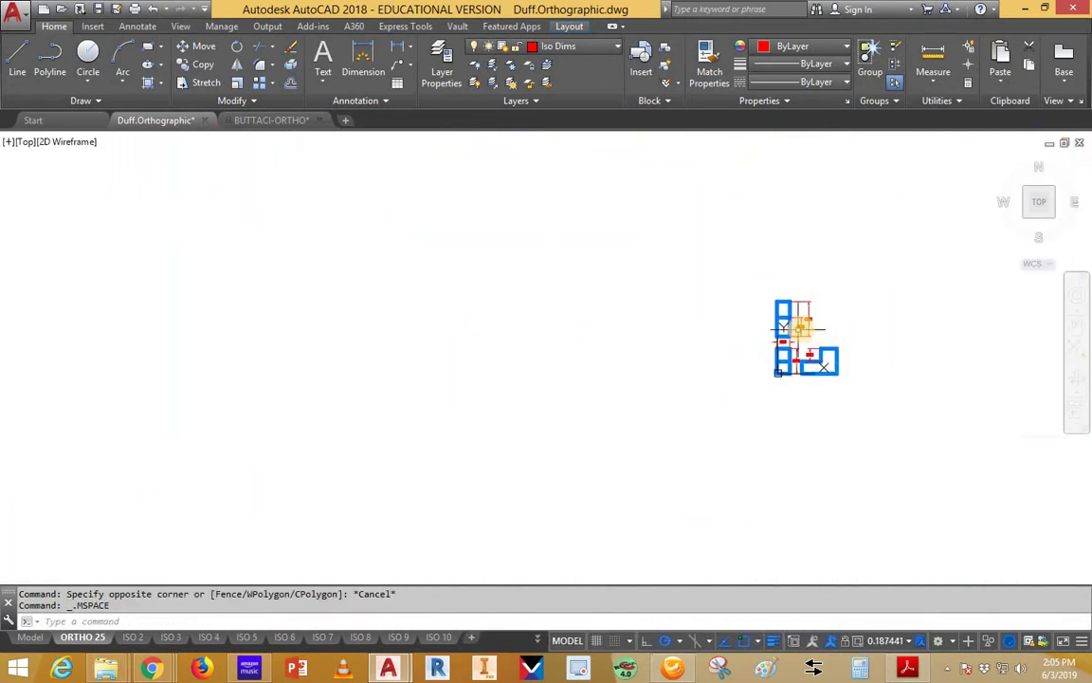
scroll(805, 328, "up", 3)
scroll(805, 328, "down", 3)
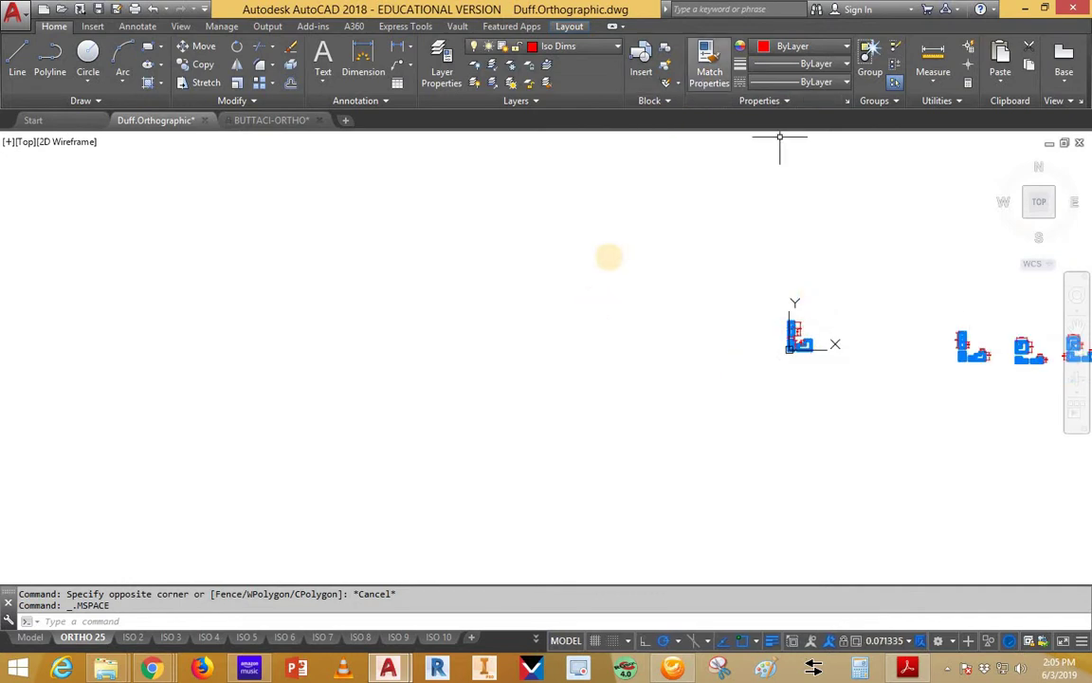
mouse_move(609, 256)
middle_mouse_down()
mouse_move(507, 389)
mouse_move(458, 263)
mouse_move(470, 263)
middle_mouse_up()
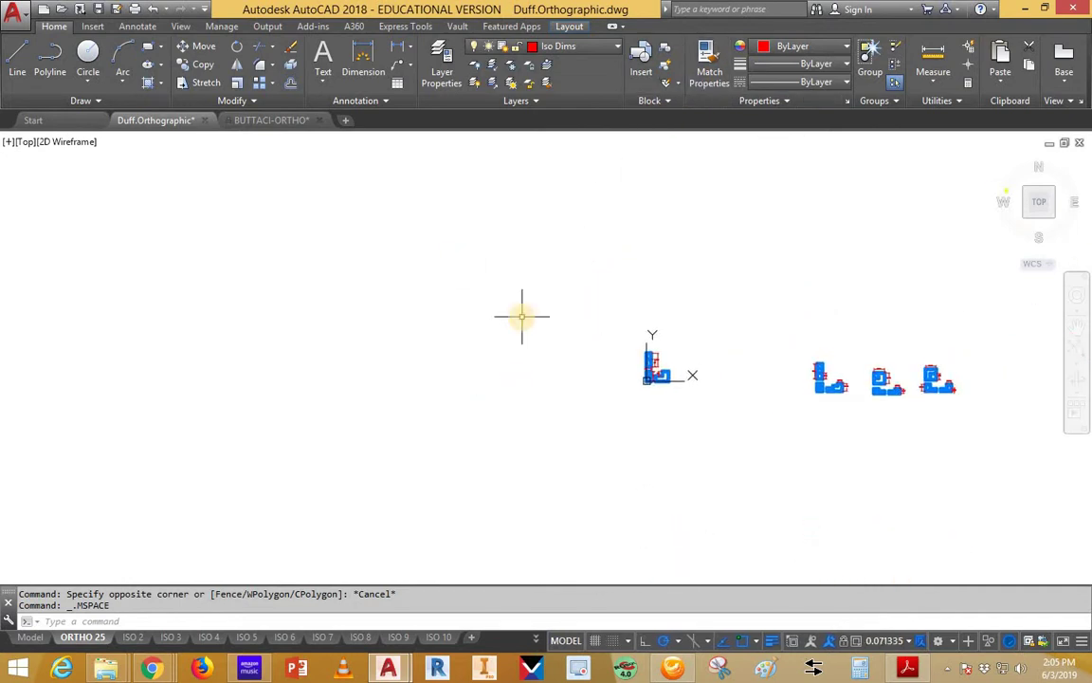
Undo the zooming and panning inside the viewport, and move the front view's 1.00" height dimension closer to the view
key("ctrl+z")
key("ctrl+z")
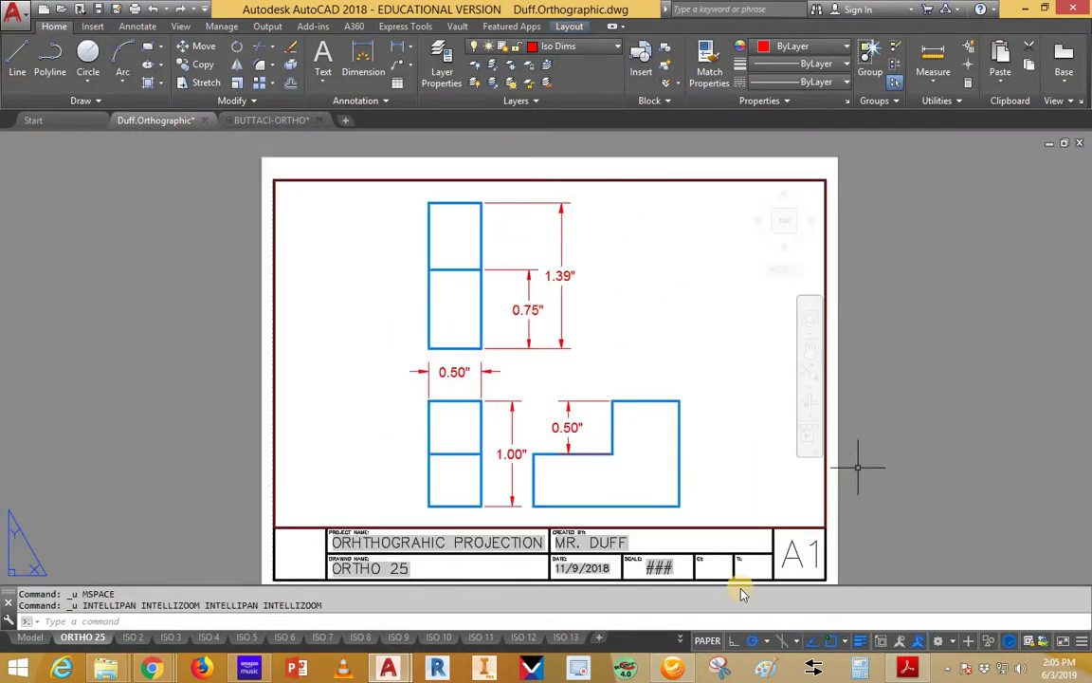
middle_click_drag(579, 555, 588, 293)
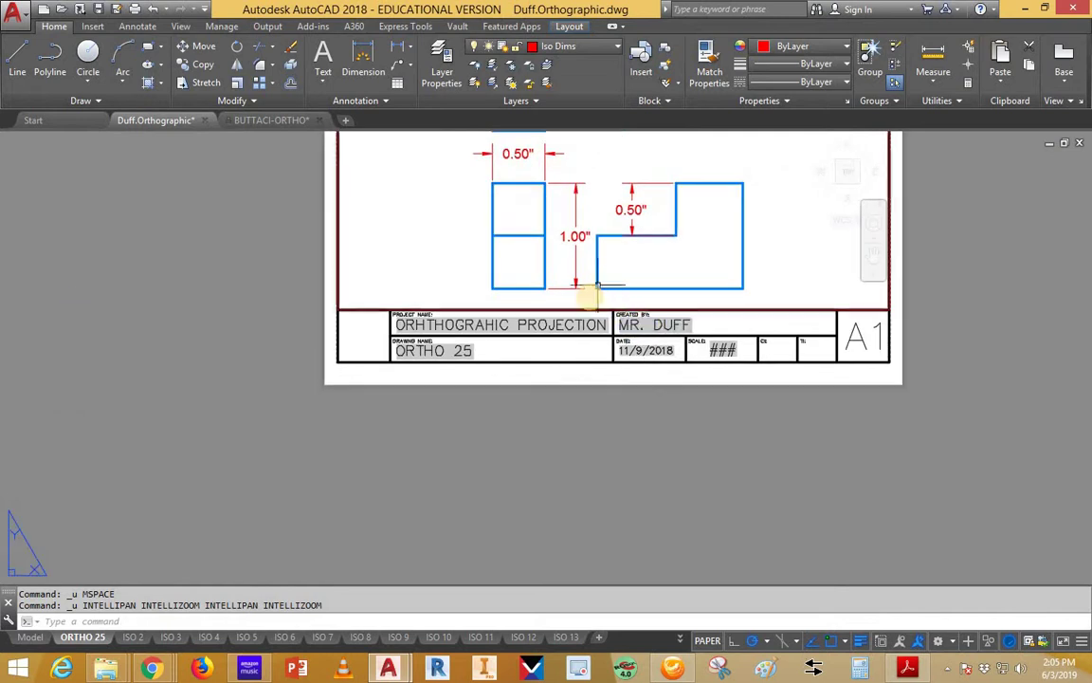
scroll(588, 298, "up", 5)
scroll(590, 312, "down", 2)
middle_click_drag(588, 365, 588, 447)
double_click(573, 236)
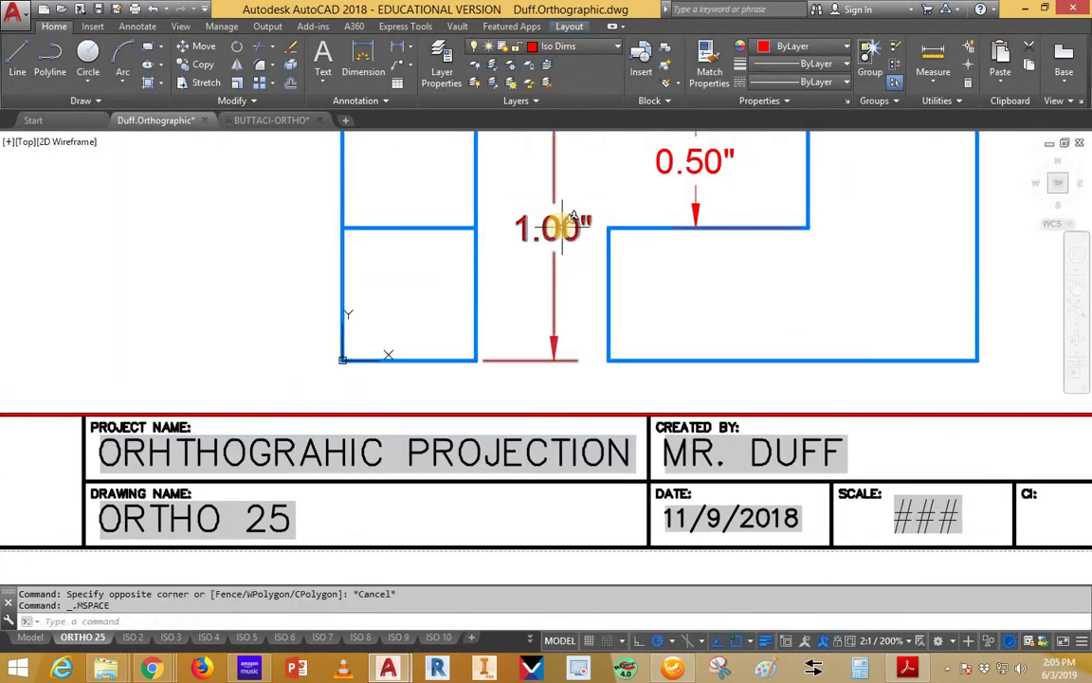
left_click(555, 227)
left_click(554, 228)
left_click(533, 227)
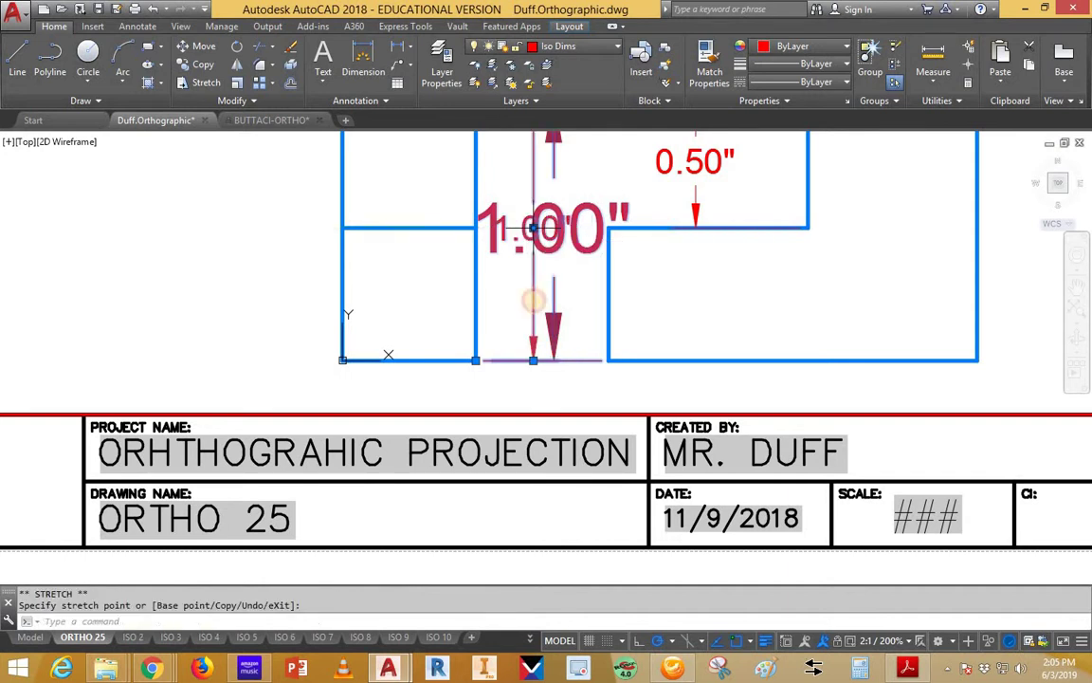
double_click(536, 516)
scroll(537, 515, "down", 4)
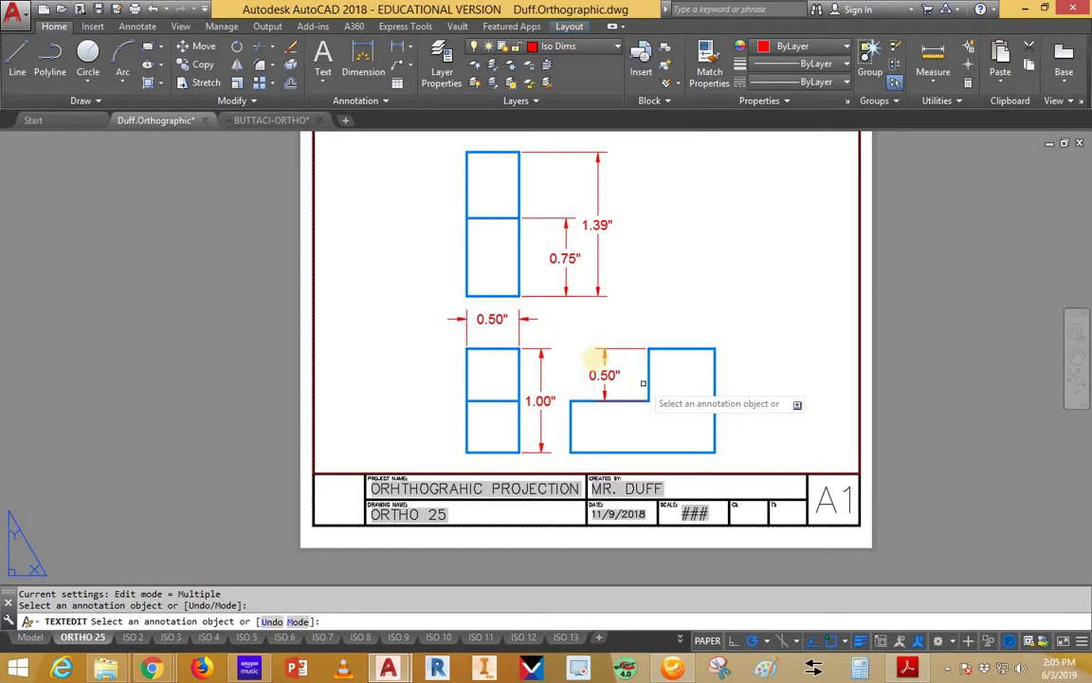
key("Escape")
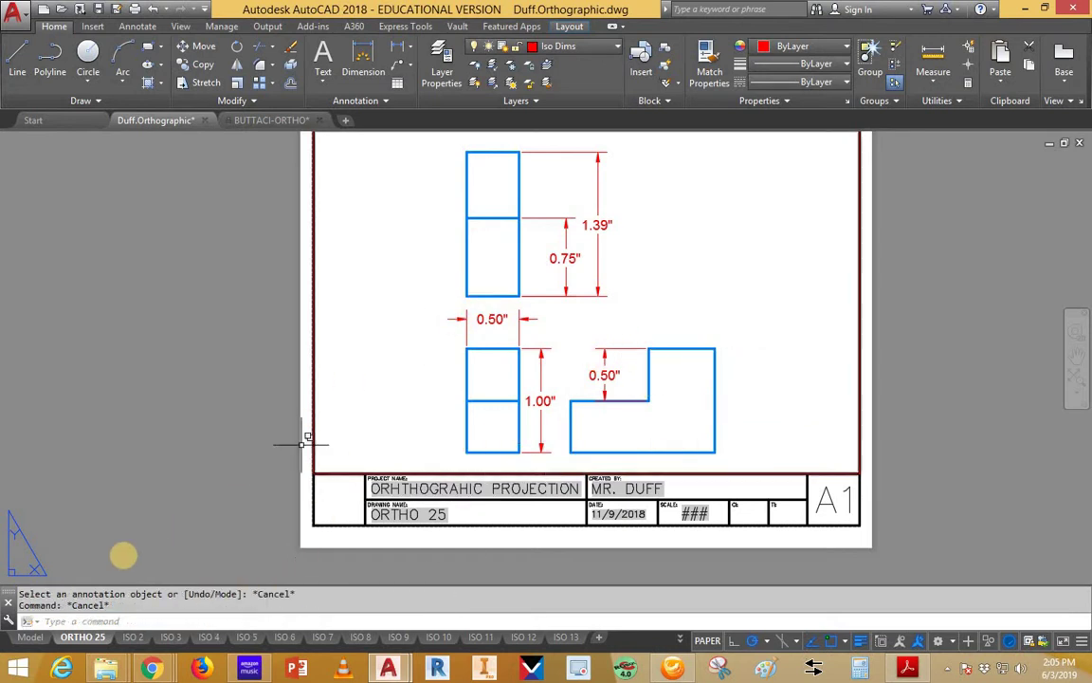
Rename the ISO 2 layout as ORTHO 26
left_click(131, 636)
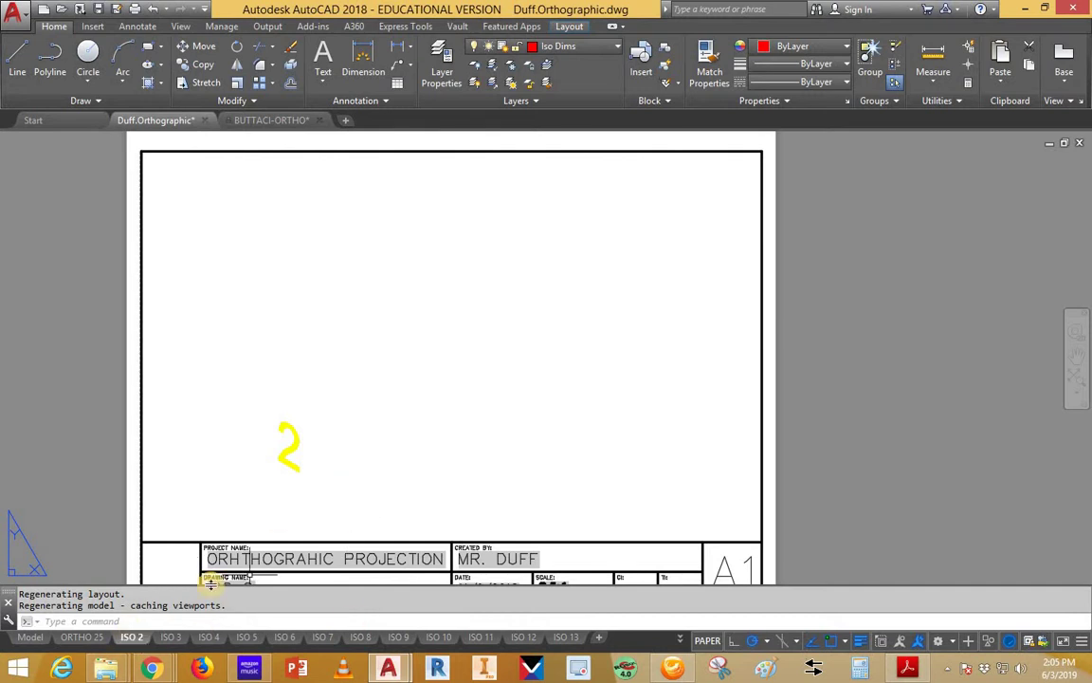
right_click(124, 639)
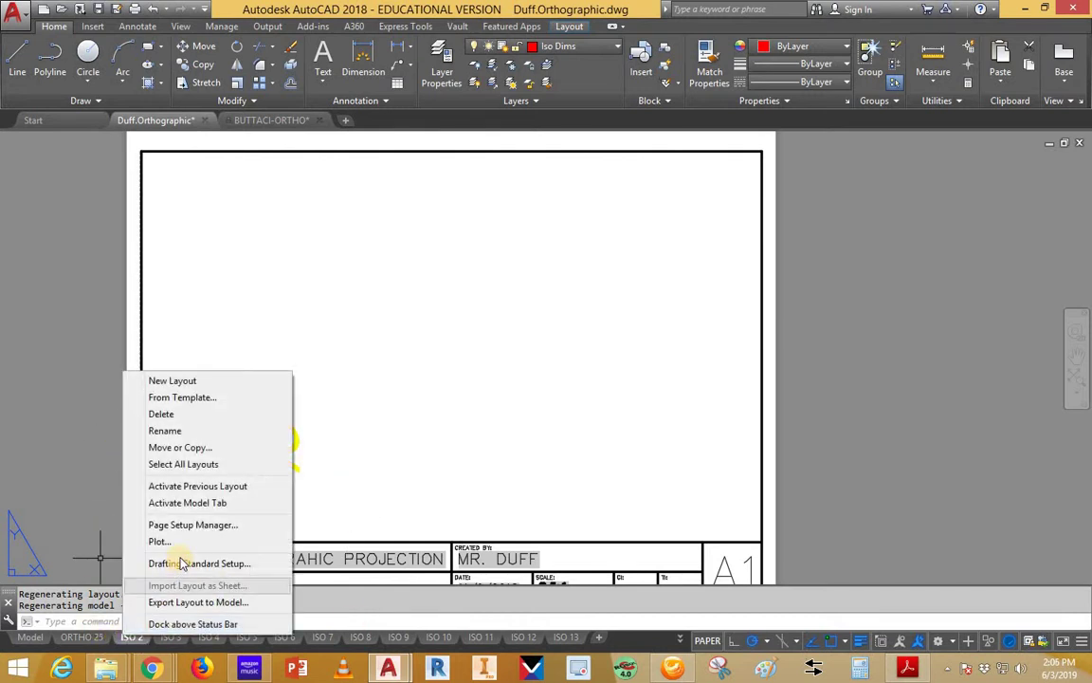
left_click(195, 426)
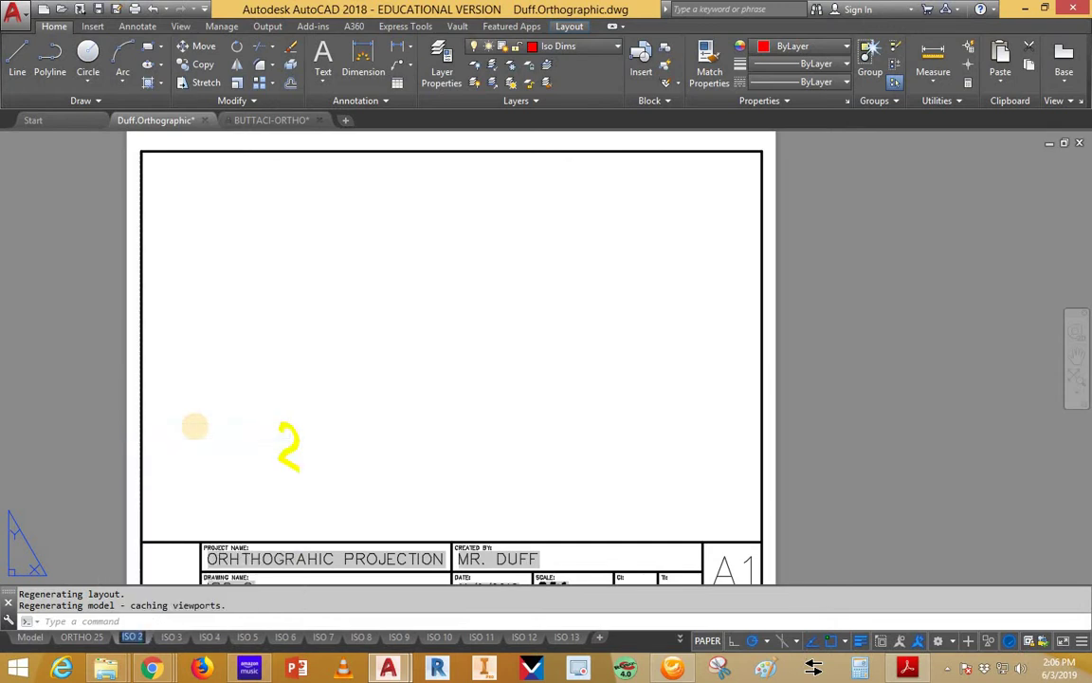
type("Ortho")
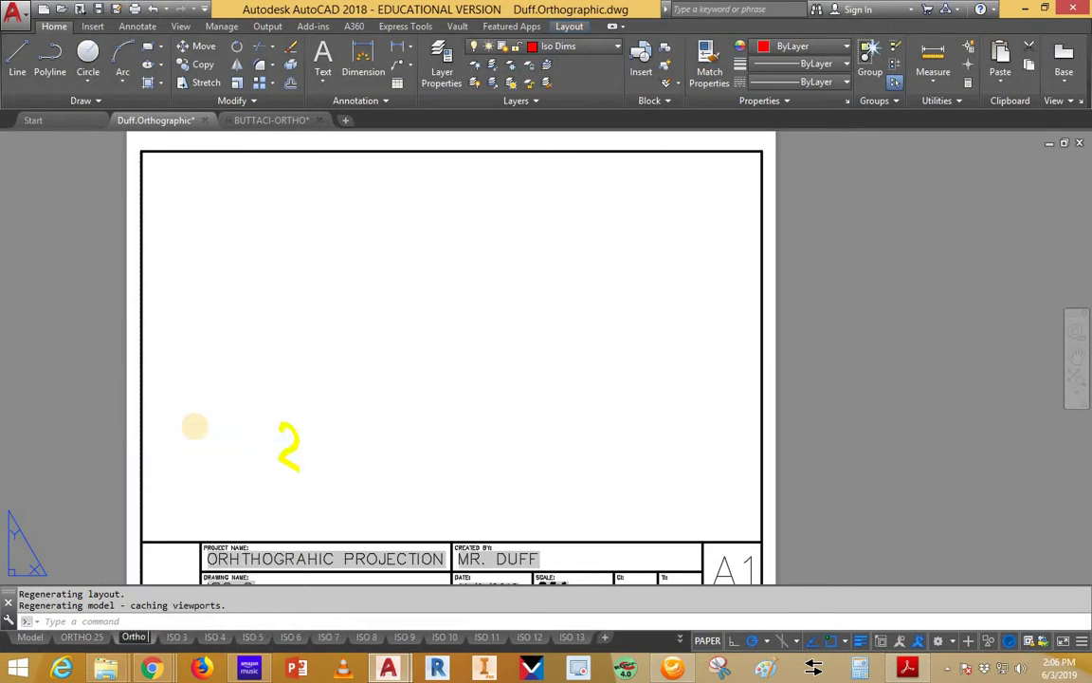
key("BackSpace")
key("BackSpace")
key("BackSpace")
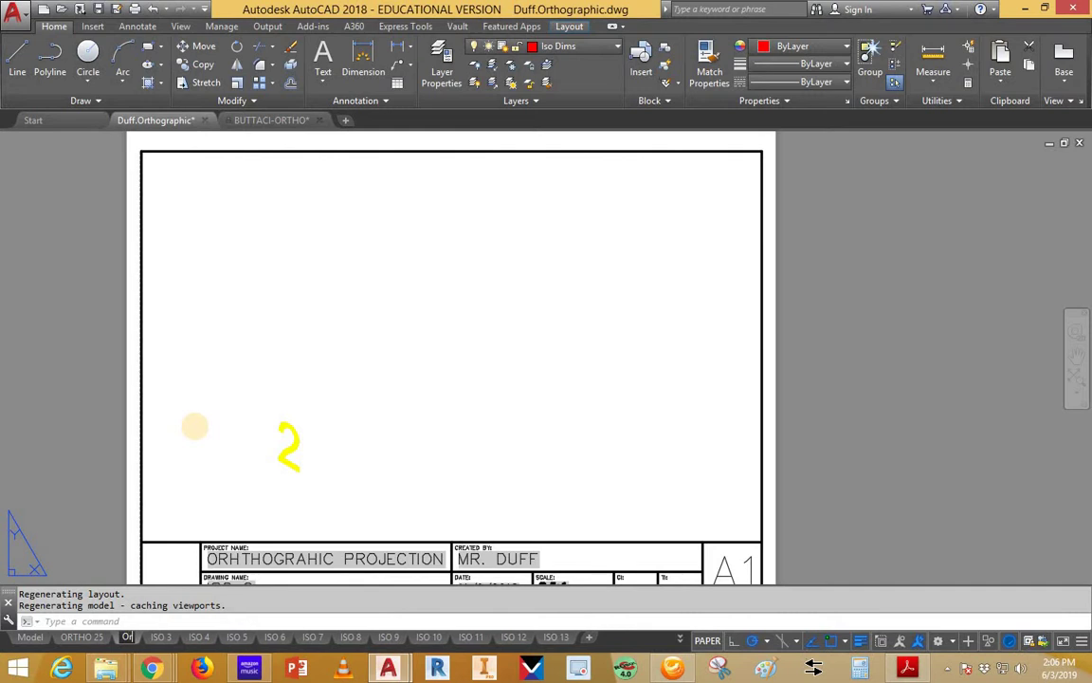
key("BackSpace")
type("RTHO")
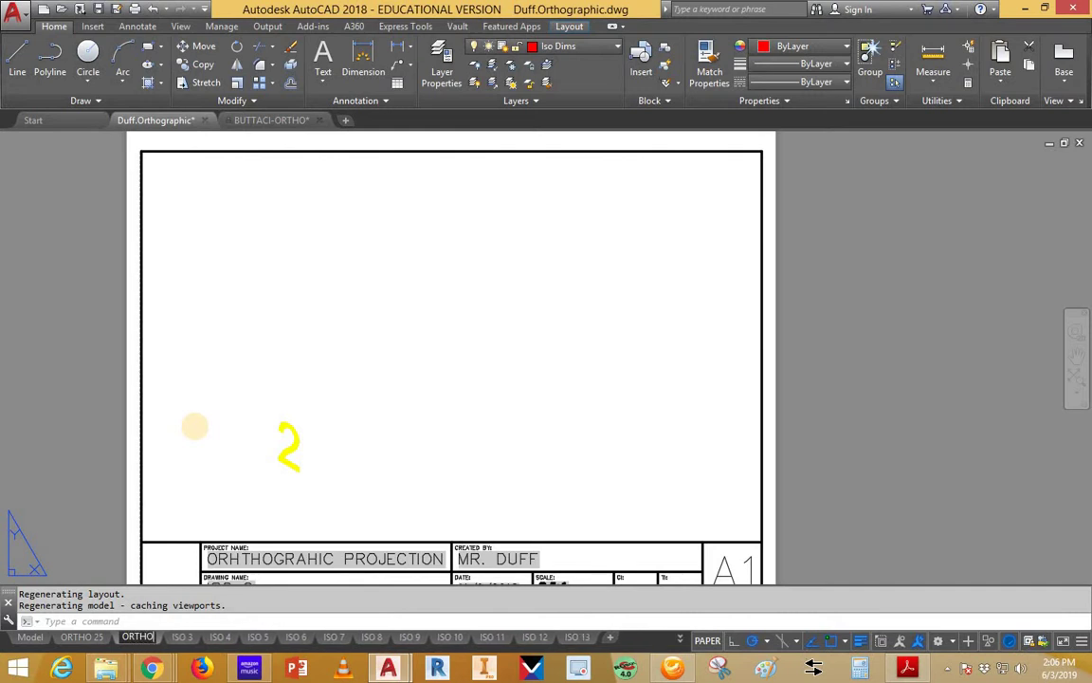
type(" 26")
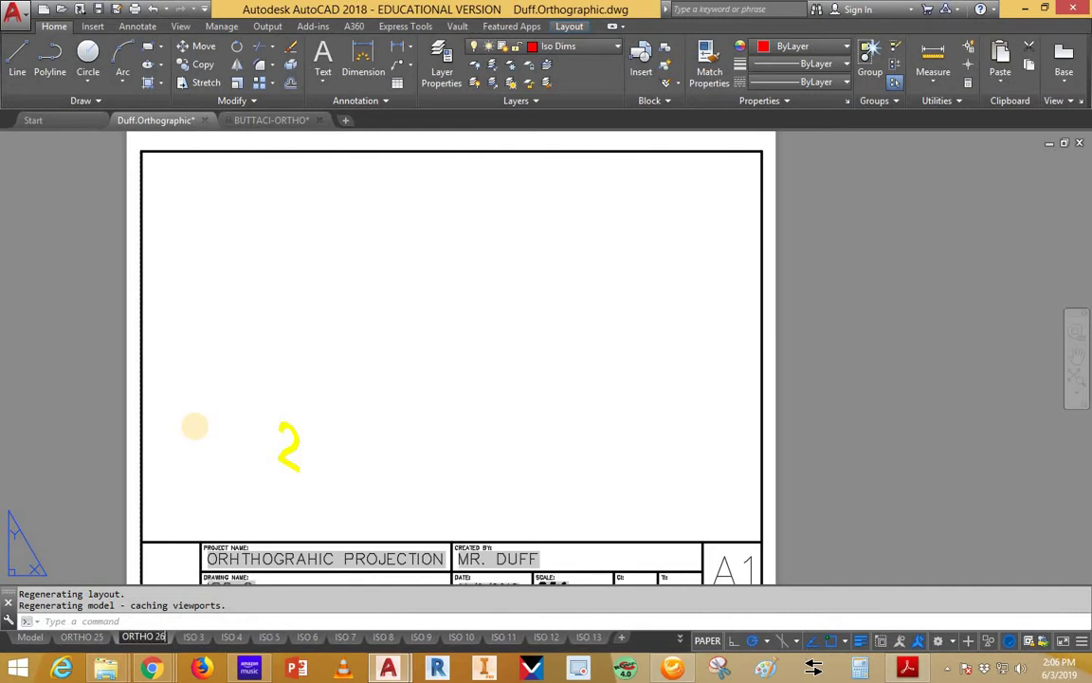
right_click(196, 640)
Rename the ISO 3 layout as ORTHO 27
left_click(136, 641)
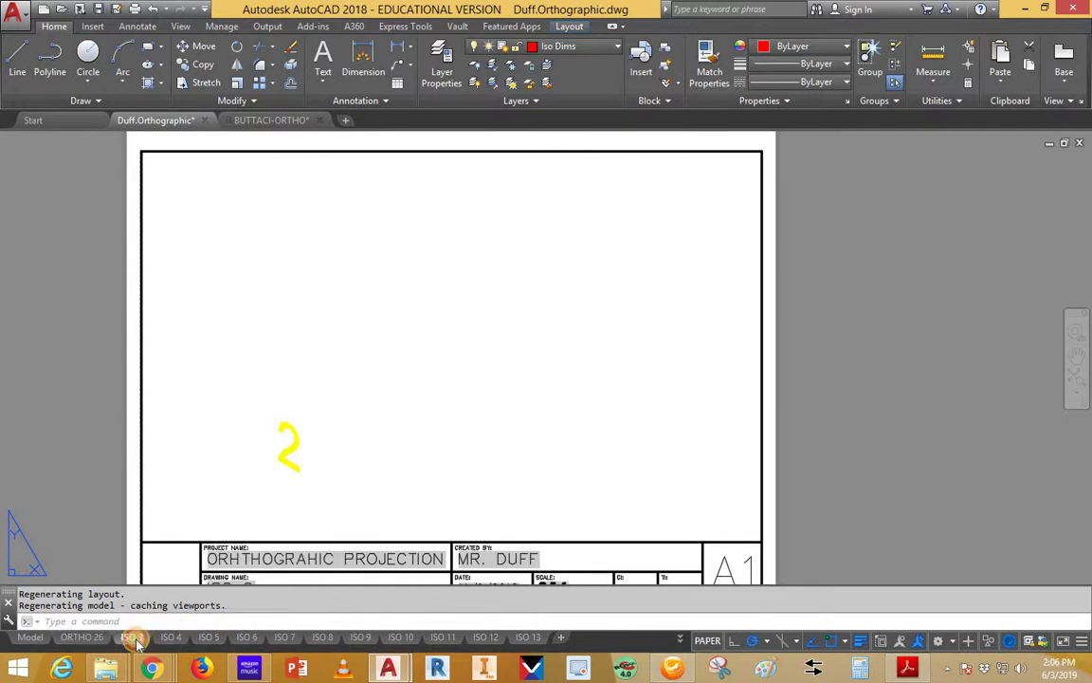
right_click(136, 639)
left_click(198, 436)
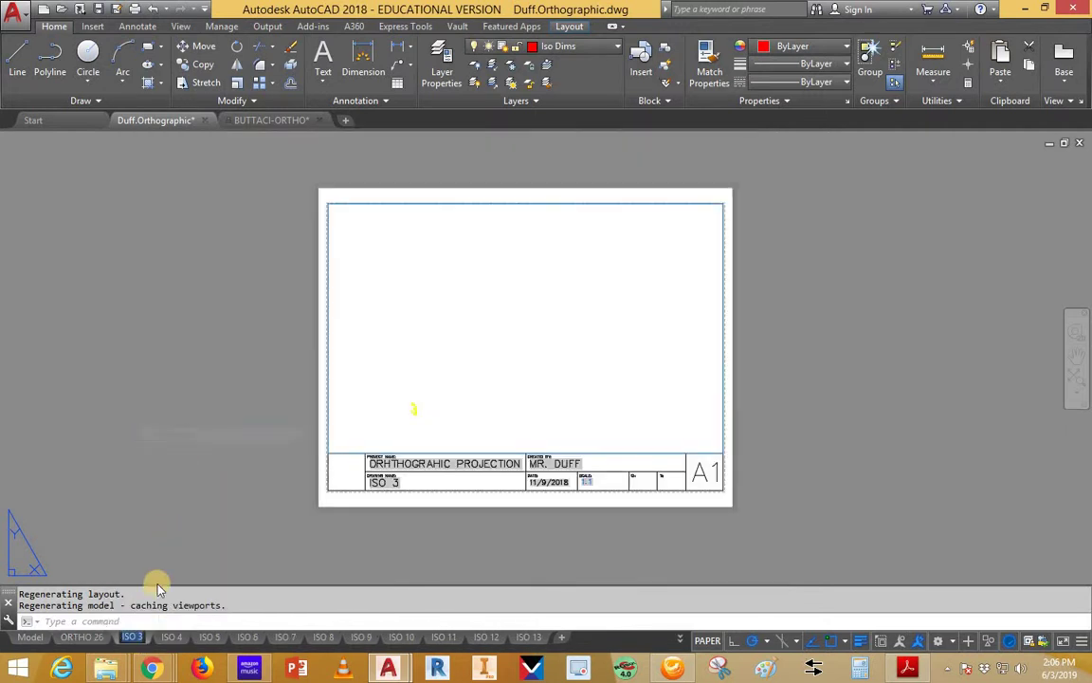
type("ORTH")
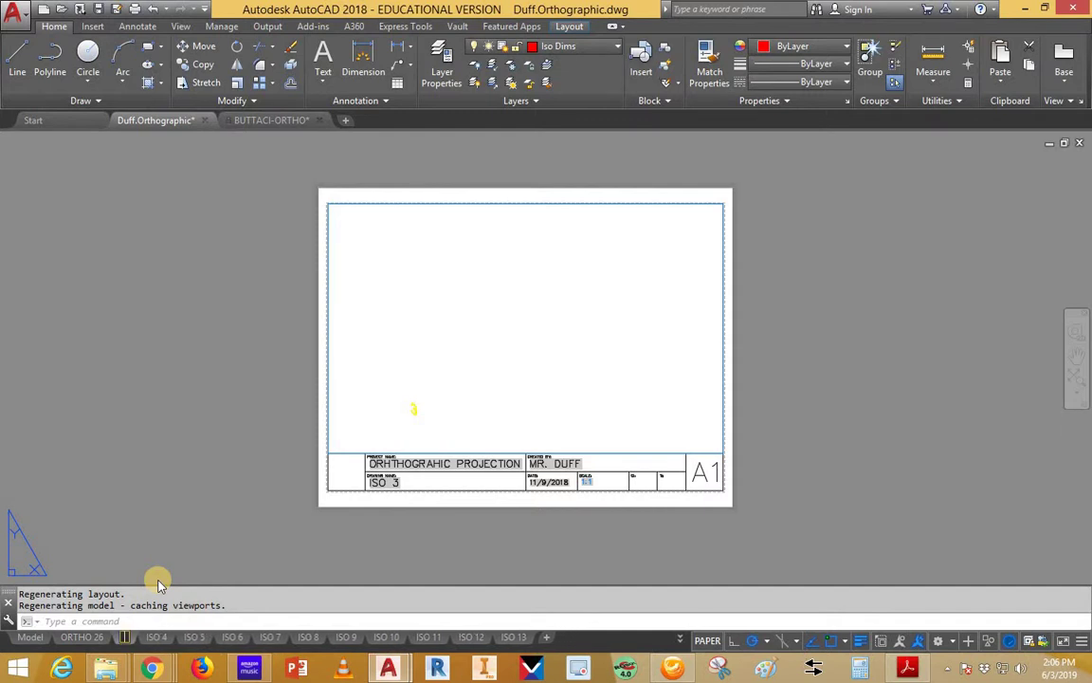
type("THO 27")
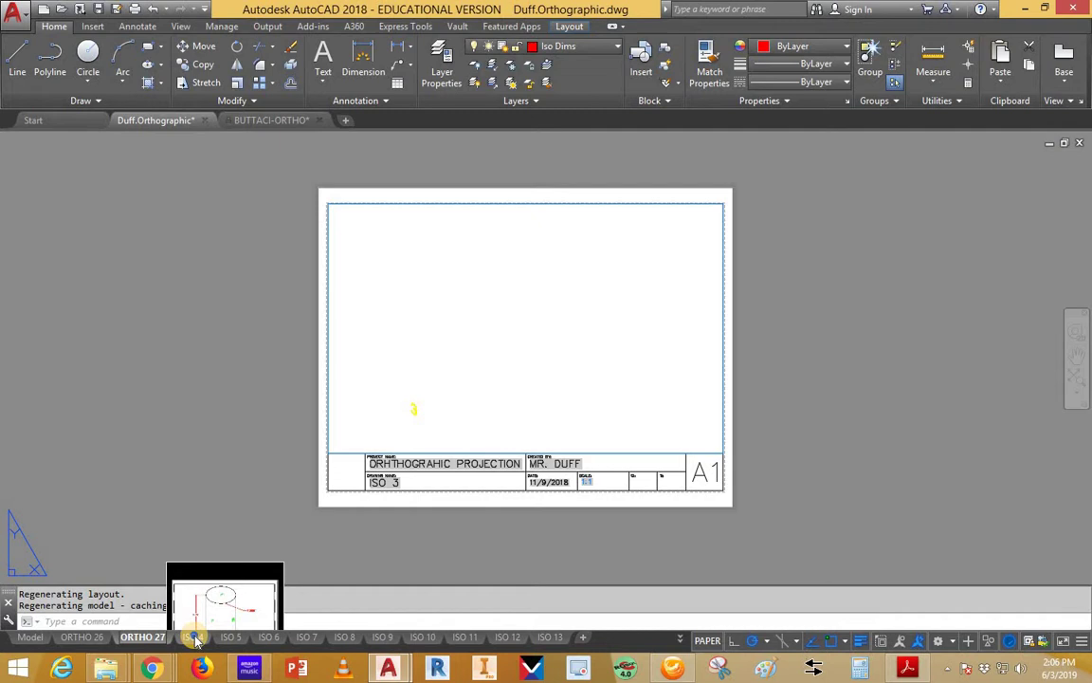
Rename the ISO 4 layout as ORTHO 28
right_click(194, 641)
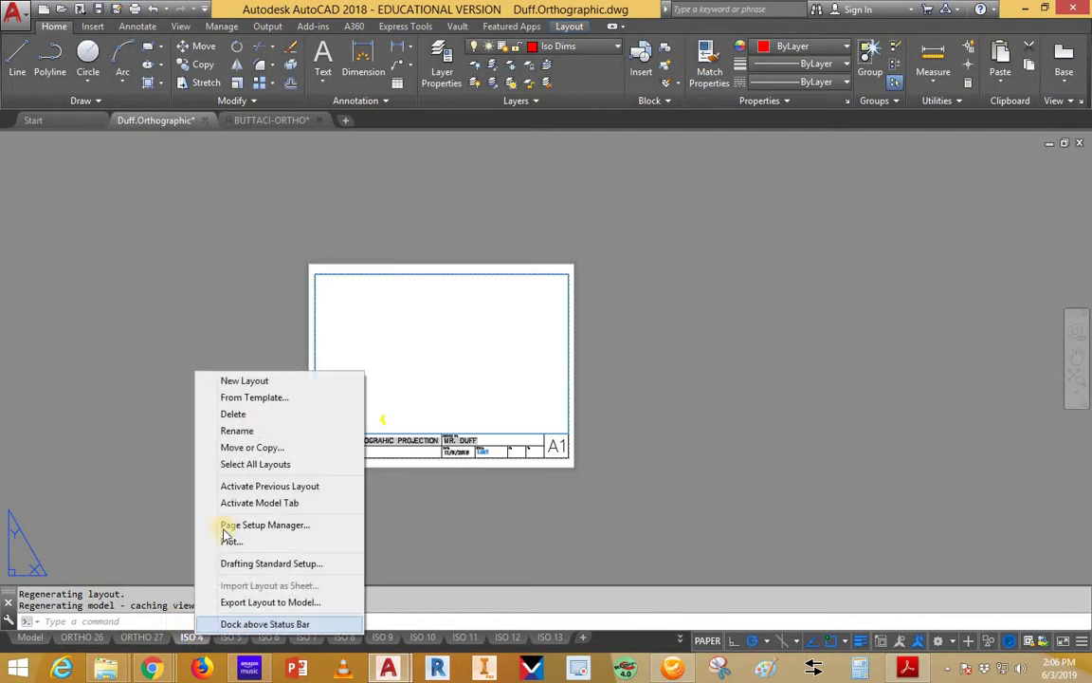
left_click(255, 428)
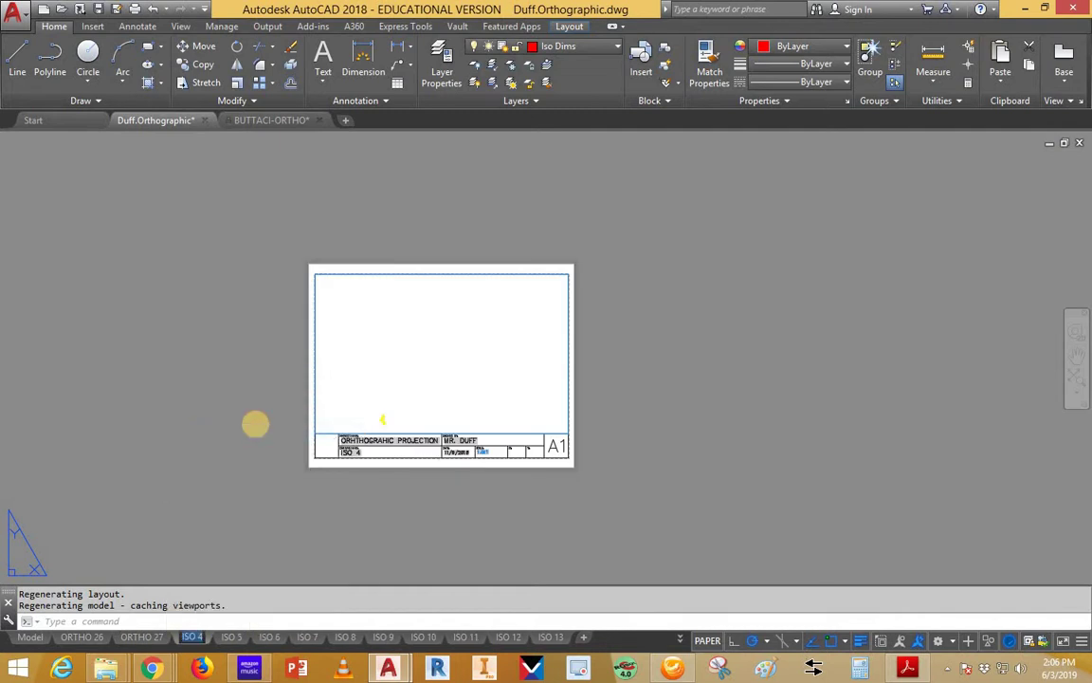
key("BackSpace")
type("ORTHO")
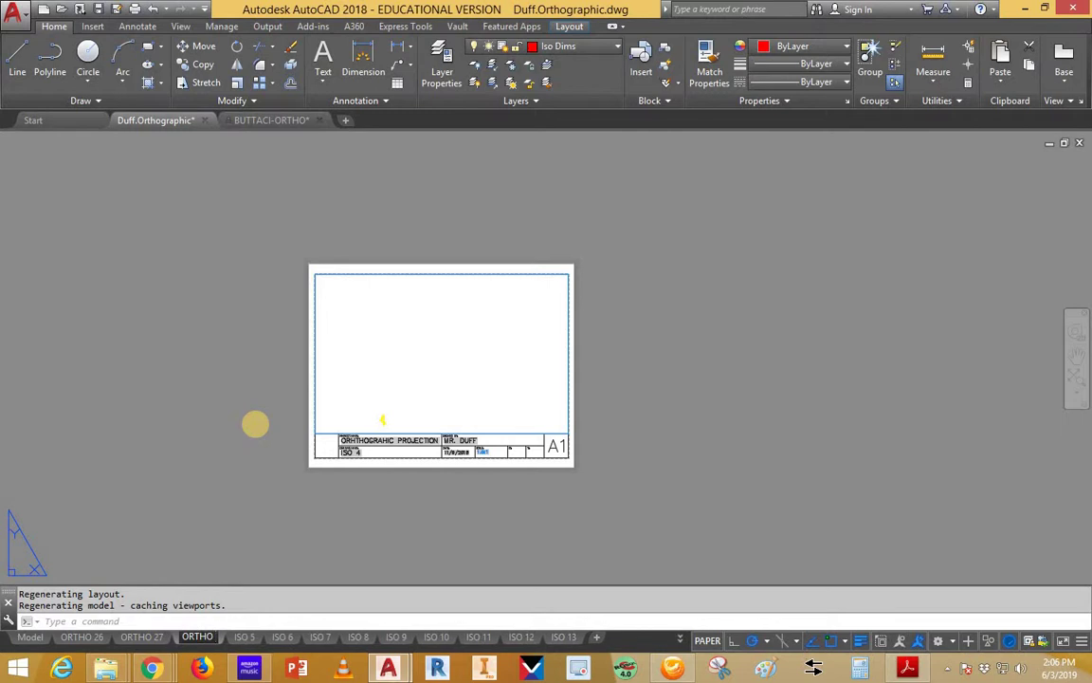
type(" 28")
left_click(231, 411)
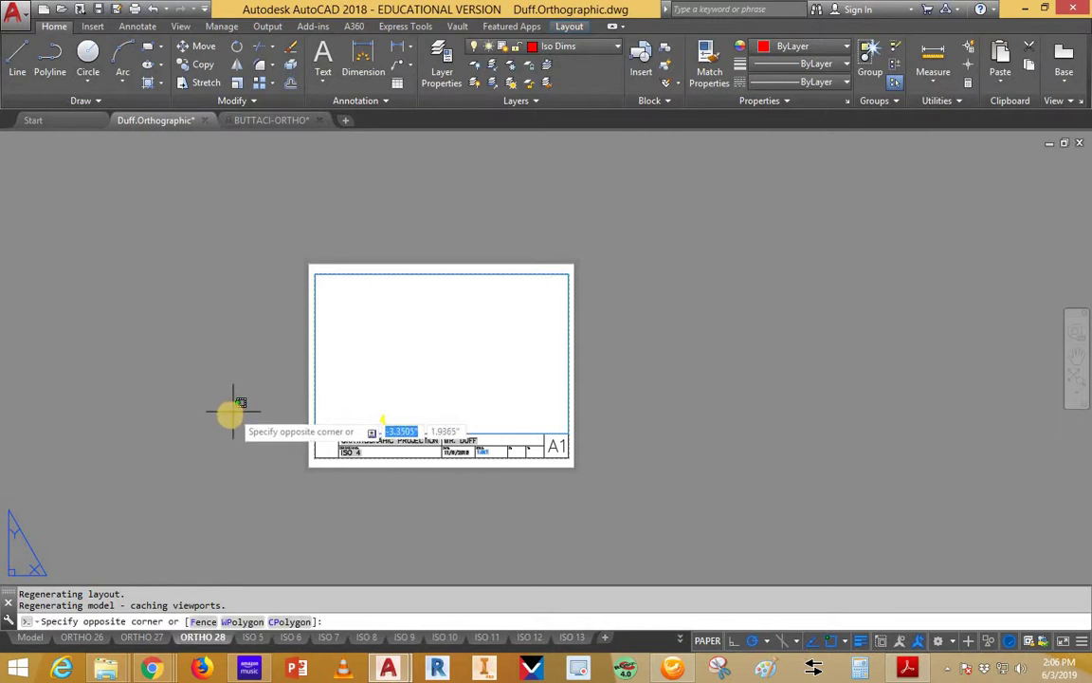
key("Escape")
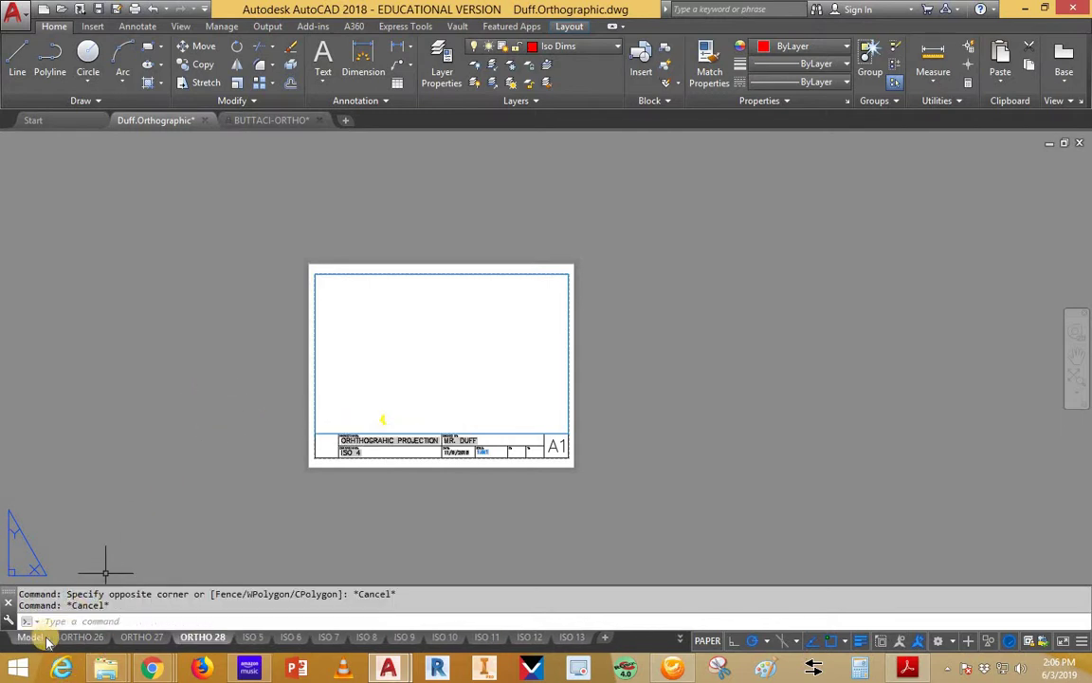
Move the ORTHO 26 layout behind ORTHO 28, and look at model space and the ORTHO 27 layout
left_click(82, 637)
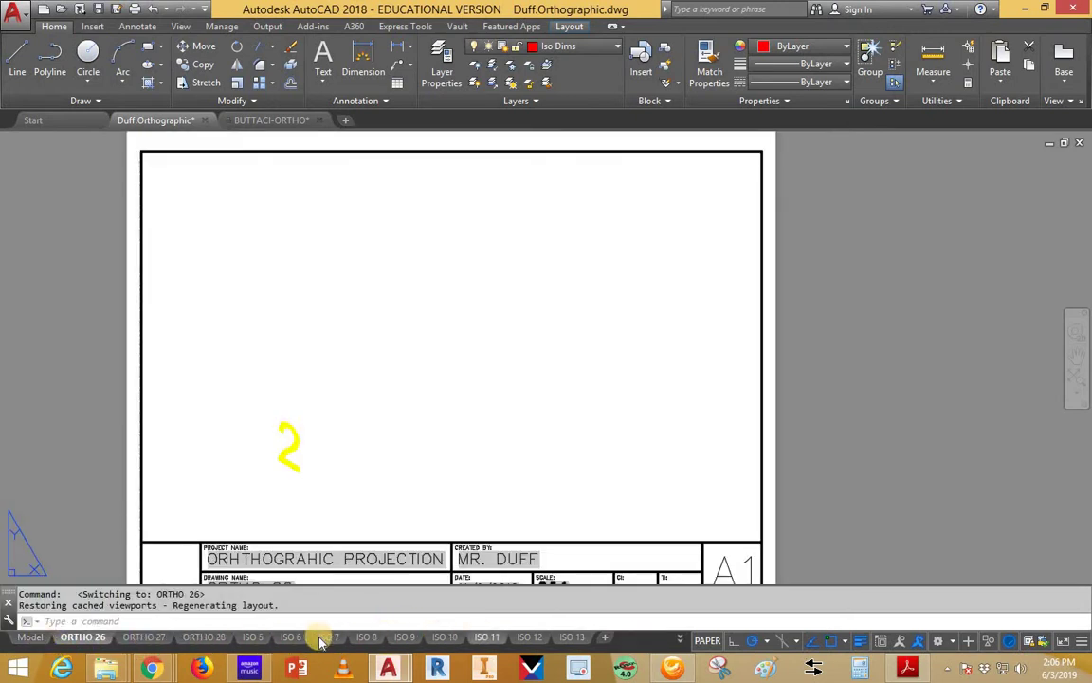
left_click_drag(80, 636, 210, 636)
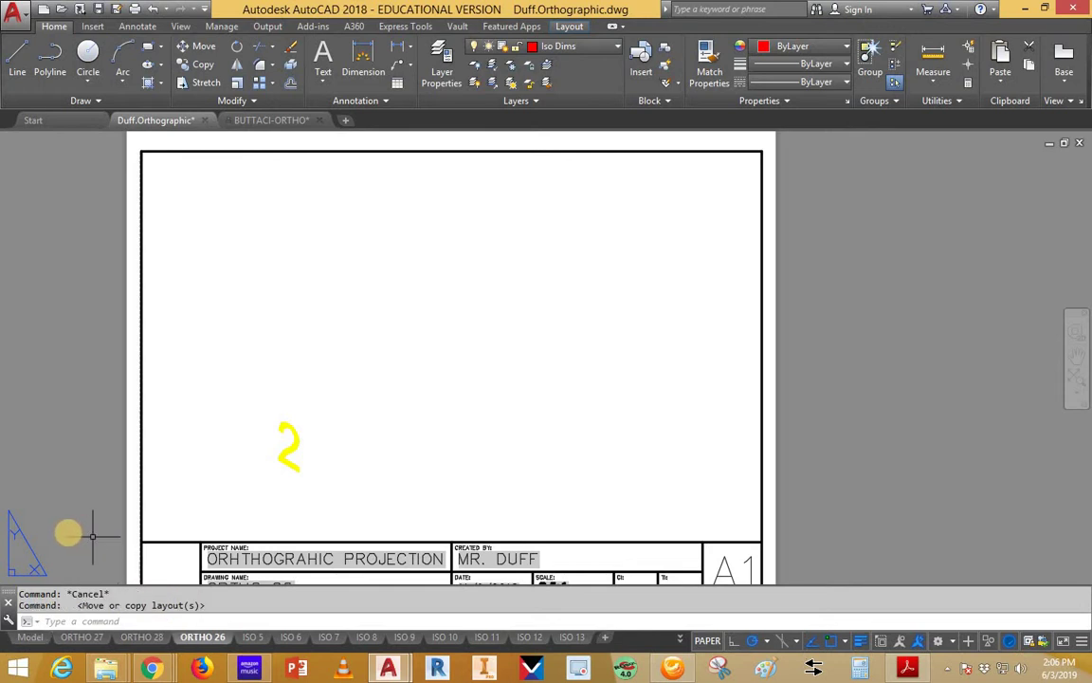
left_click(30, 636)
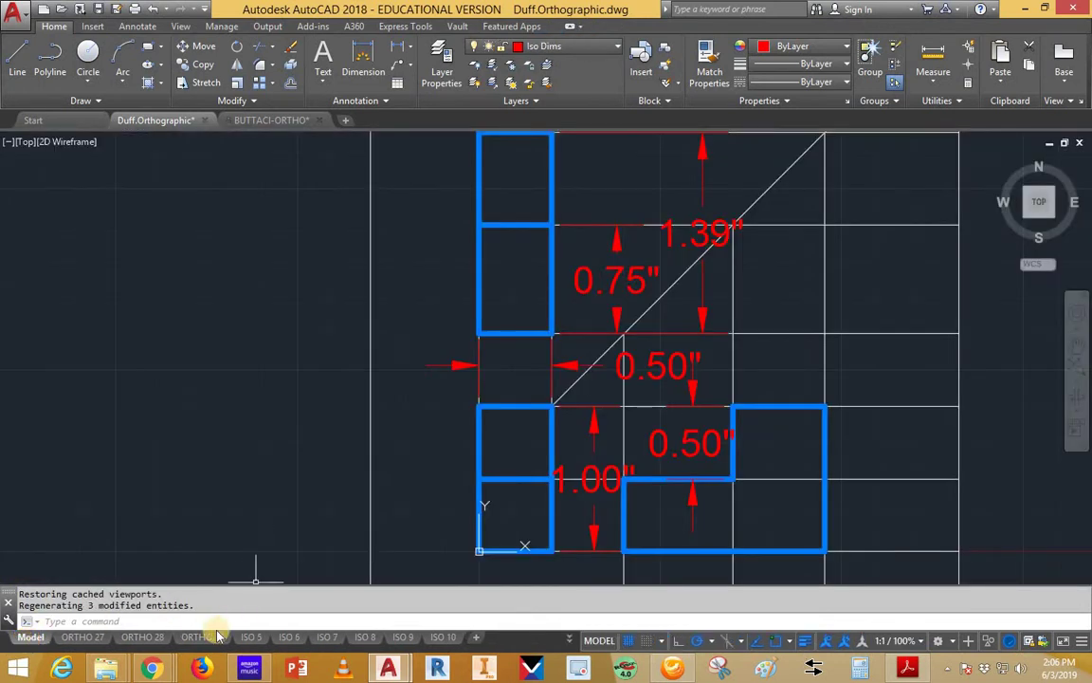
left_click(82, 637)
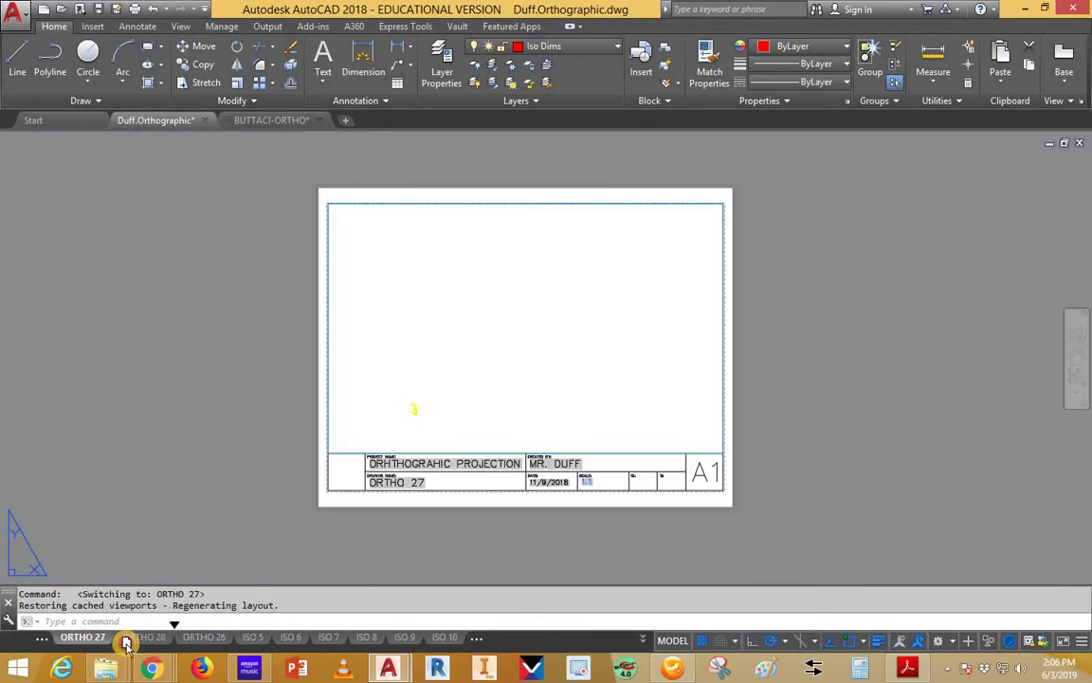
Move the ORTHO 26 layout back in front of ORTHO 27
left_click(204, 636)
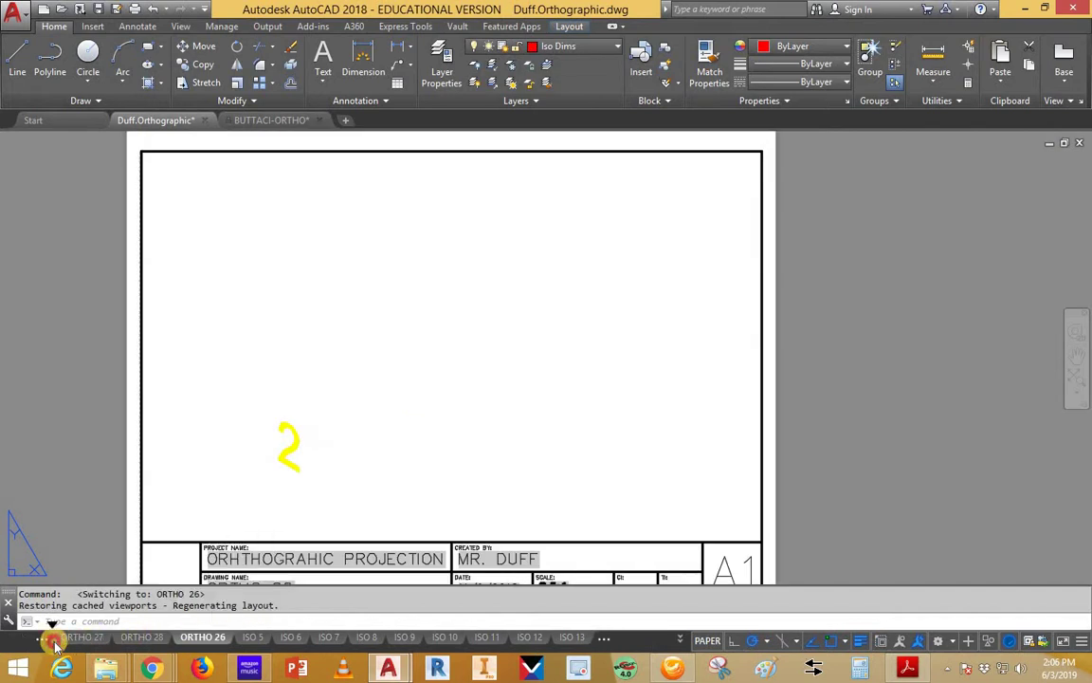
left_click_drag(54, 643, 49, 644)
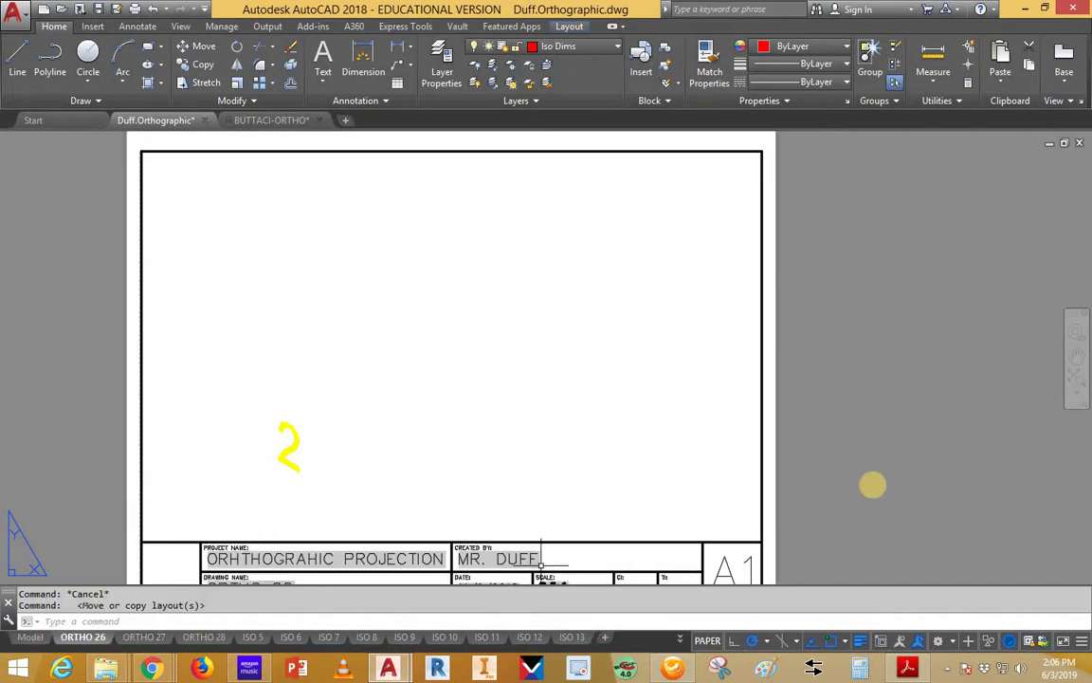
left_click(890, 480)
key("Escape")
key("Escape")
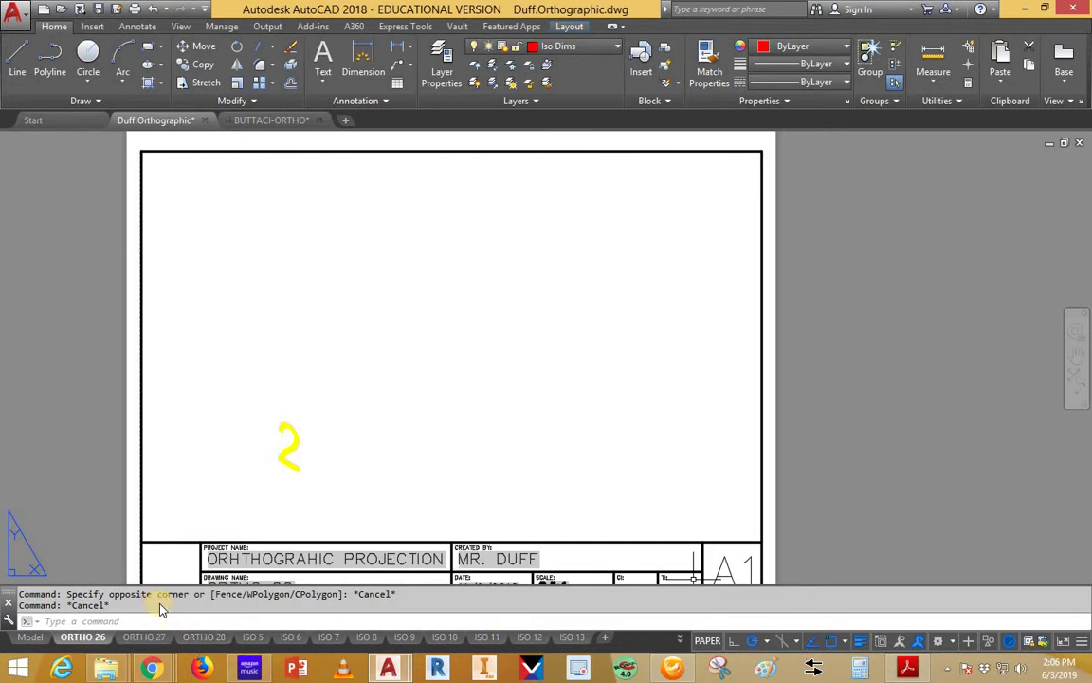
Undo the layout moves and renames until the ORTHO 25 and ISO 2 layouts are restored
key("ctrl+z")
key("ctrl+z")
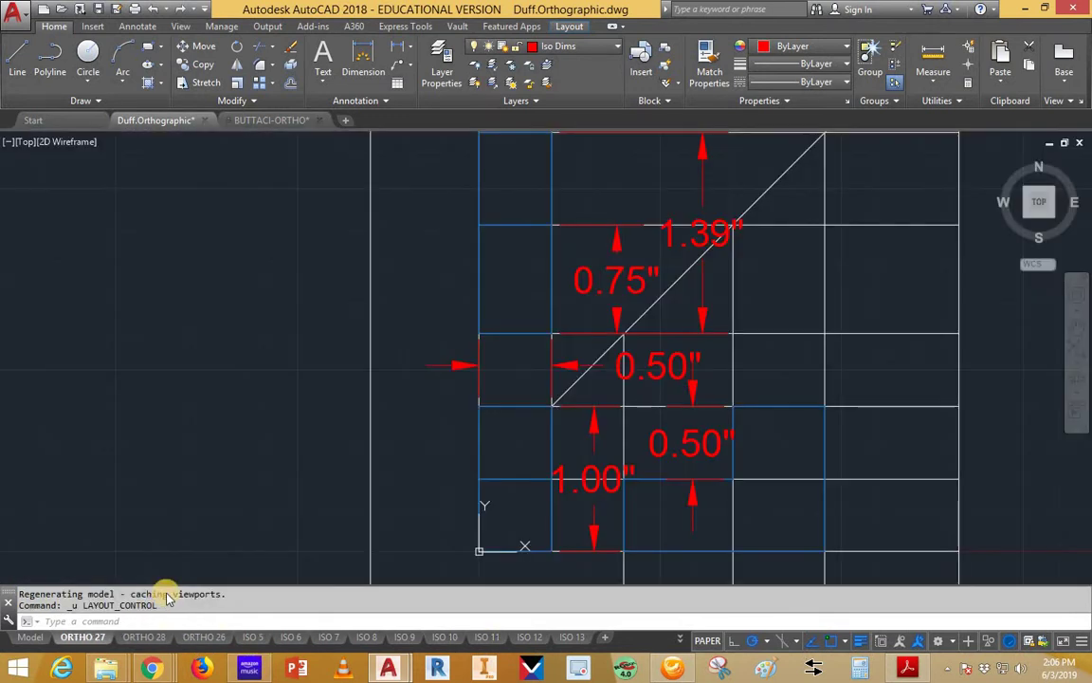
key("ctrl+z")
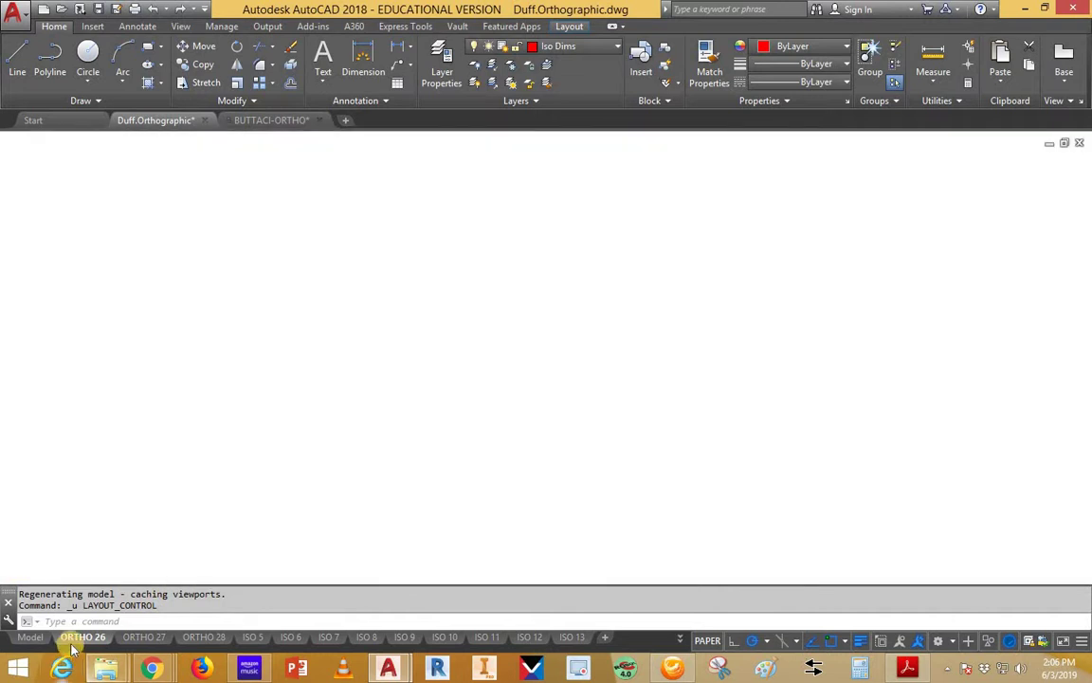
key("ctrl+z")
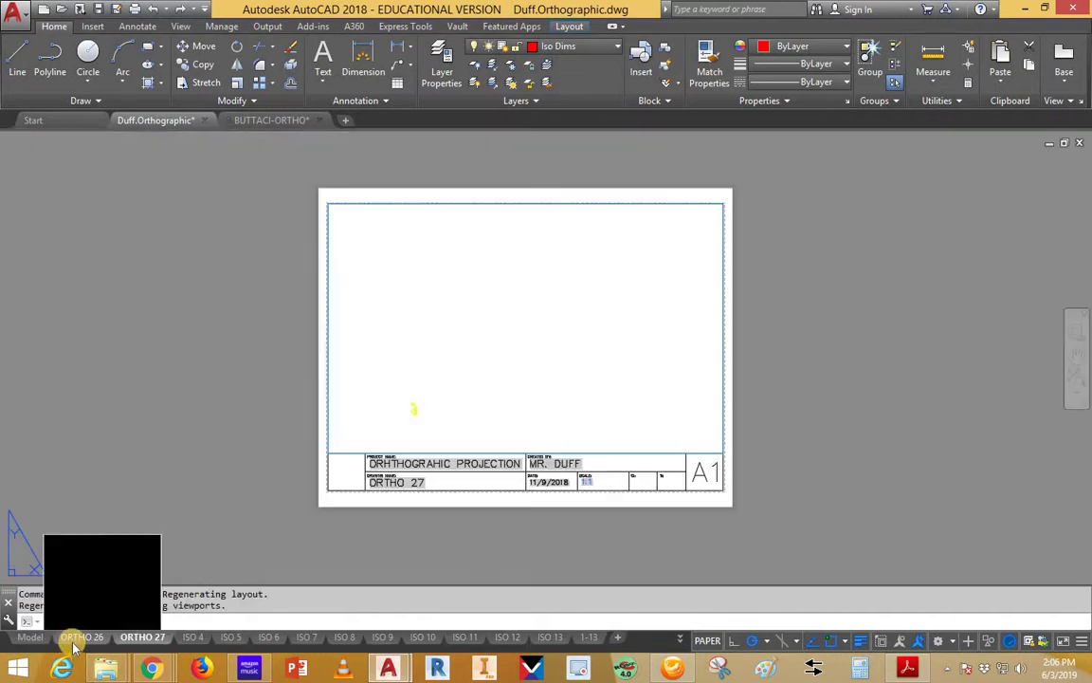
left_click(80, 639)
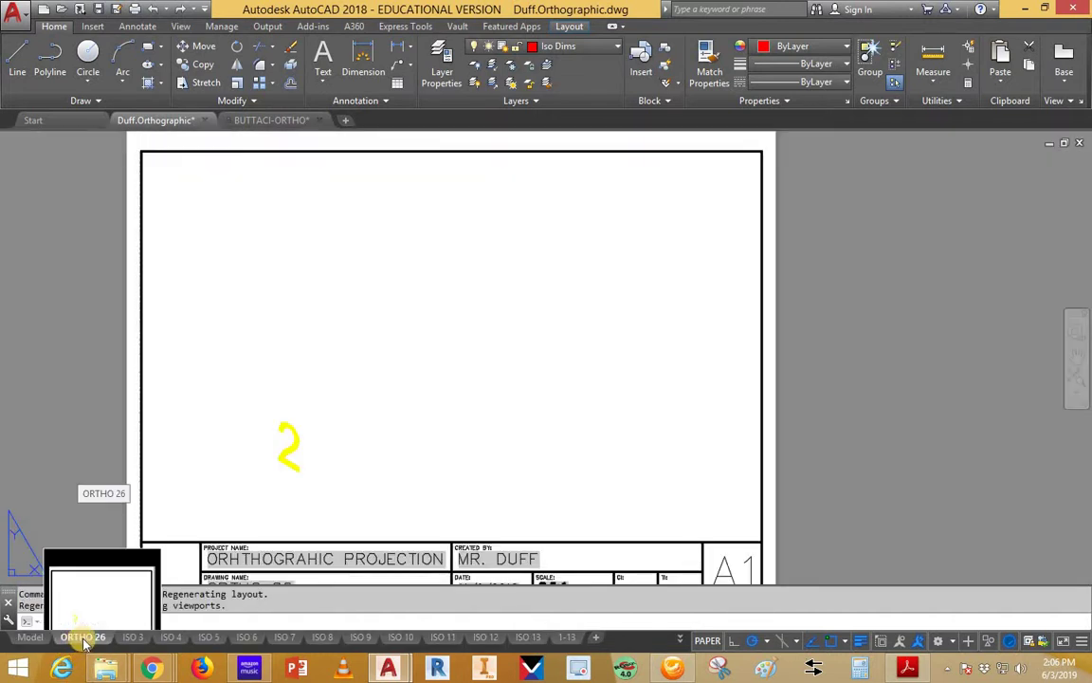
key("ctrl+z")
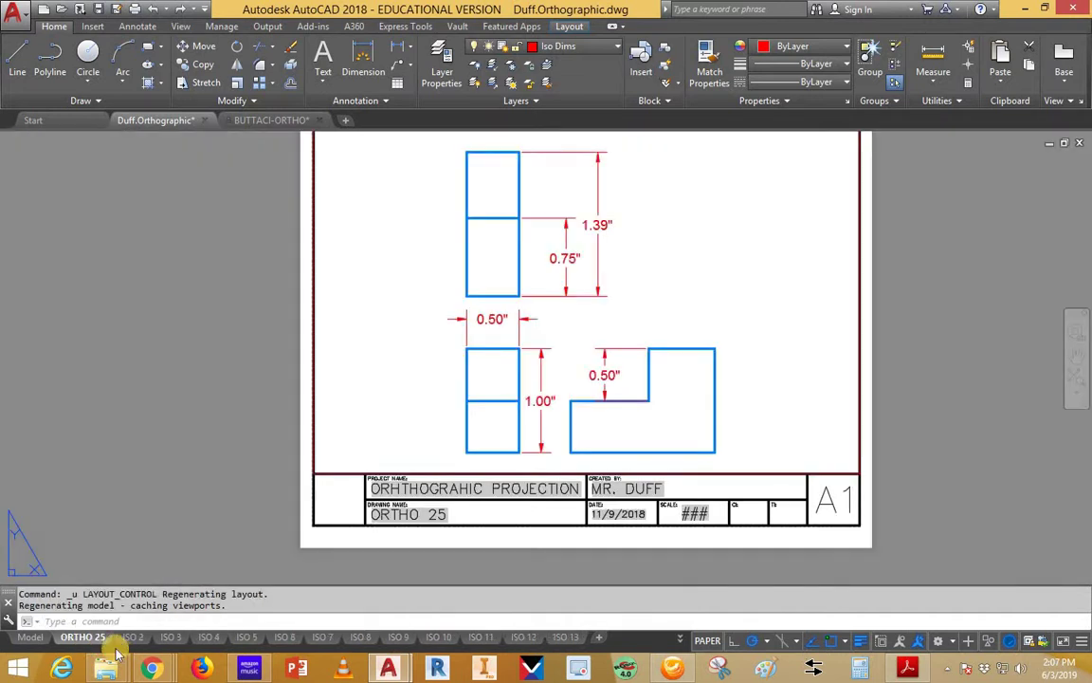
Rename the ISO 2 layout as ORTHO 26
right_click(128, 639)
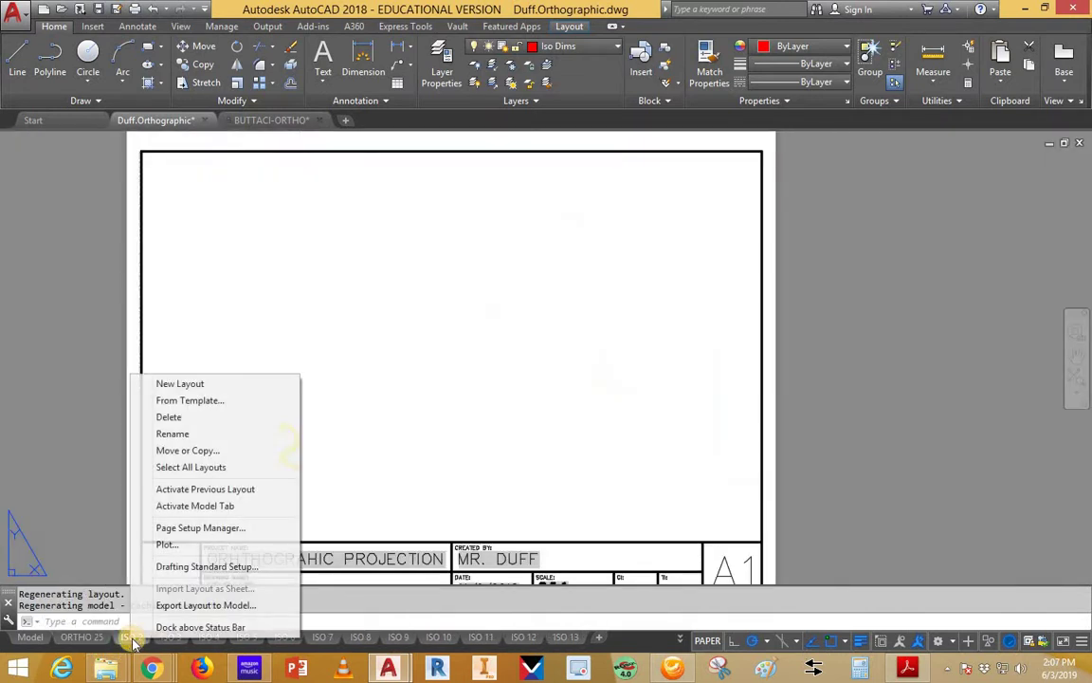
left_click(181, 434)
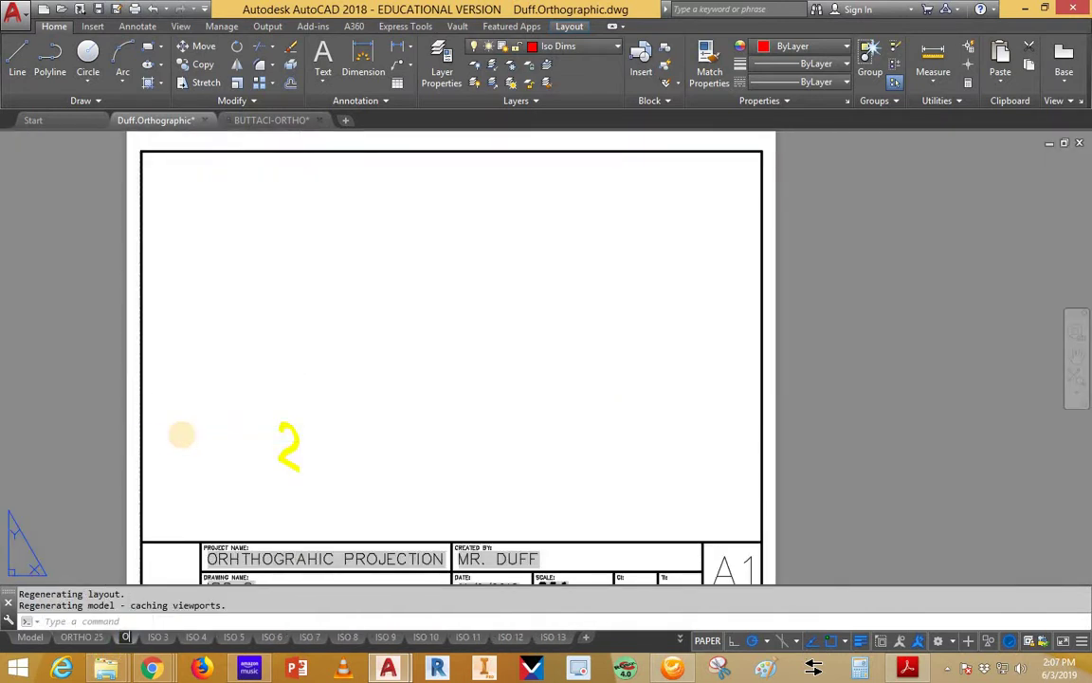
type("ORTHO")
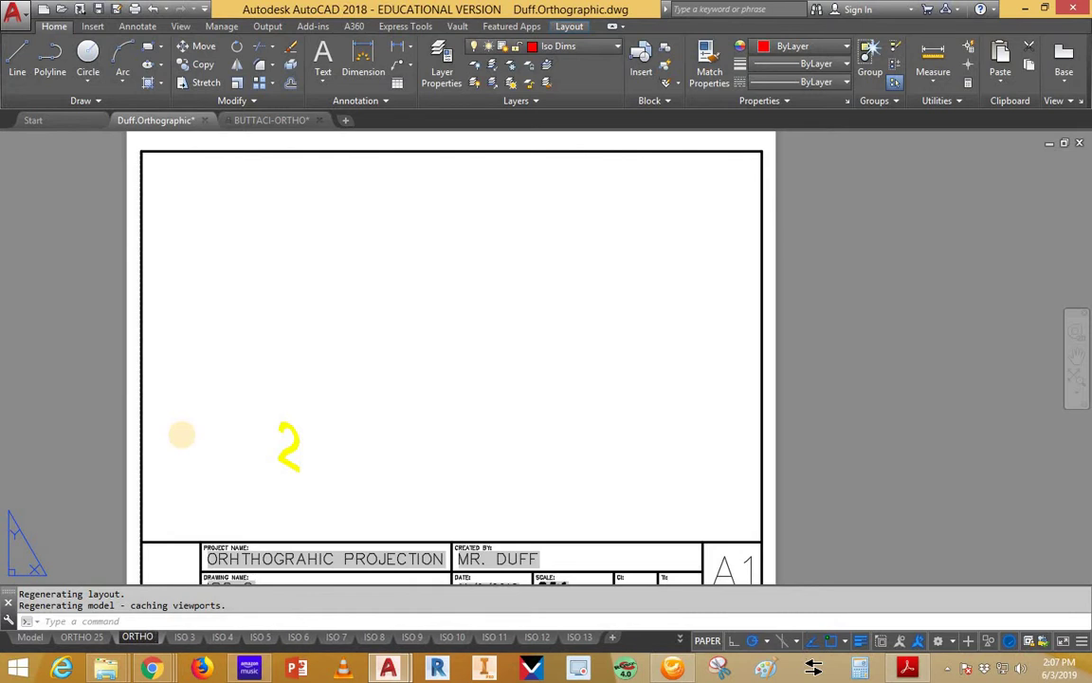
type(" 26")
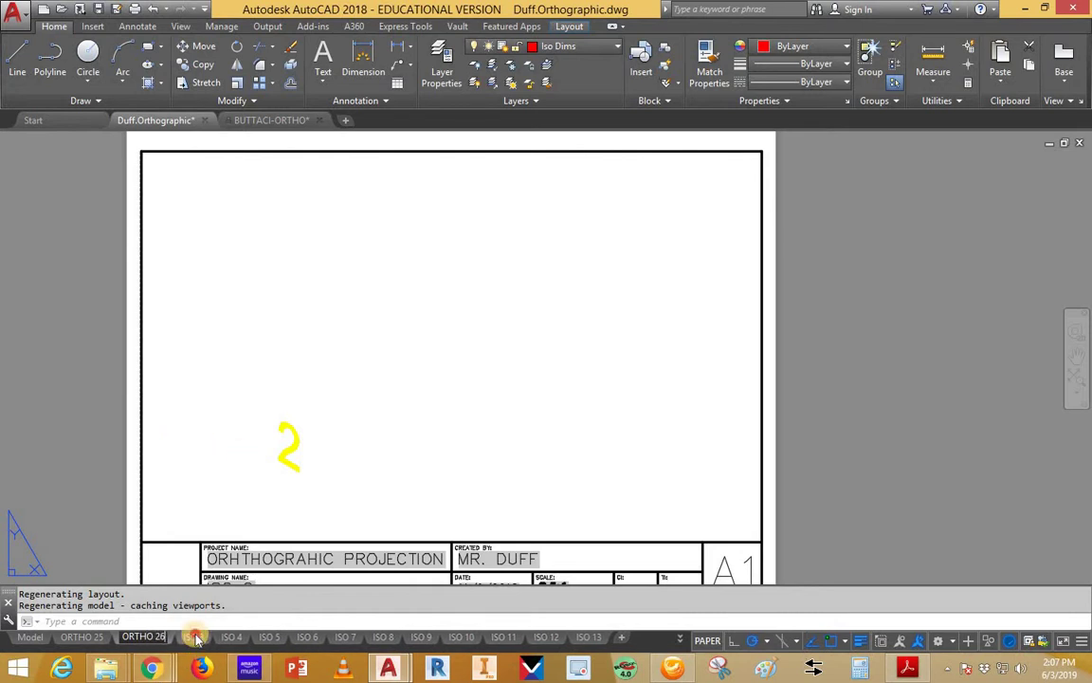
right_click(194, 637)
left_click(56, 516)
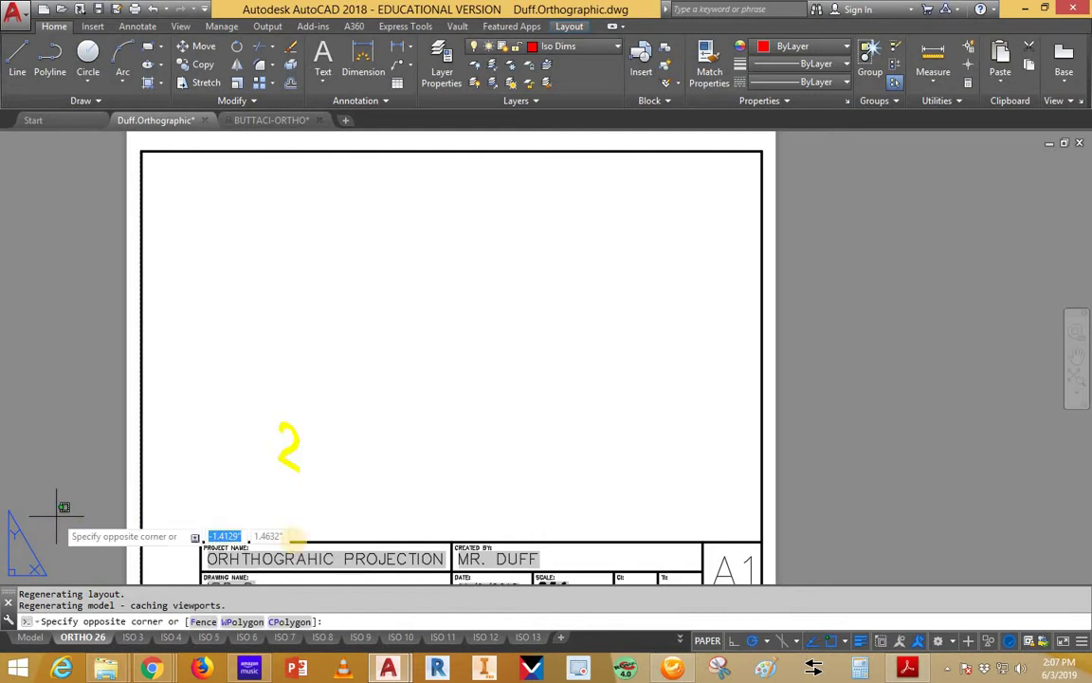
key("Escape")
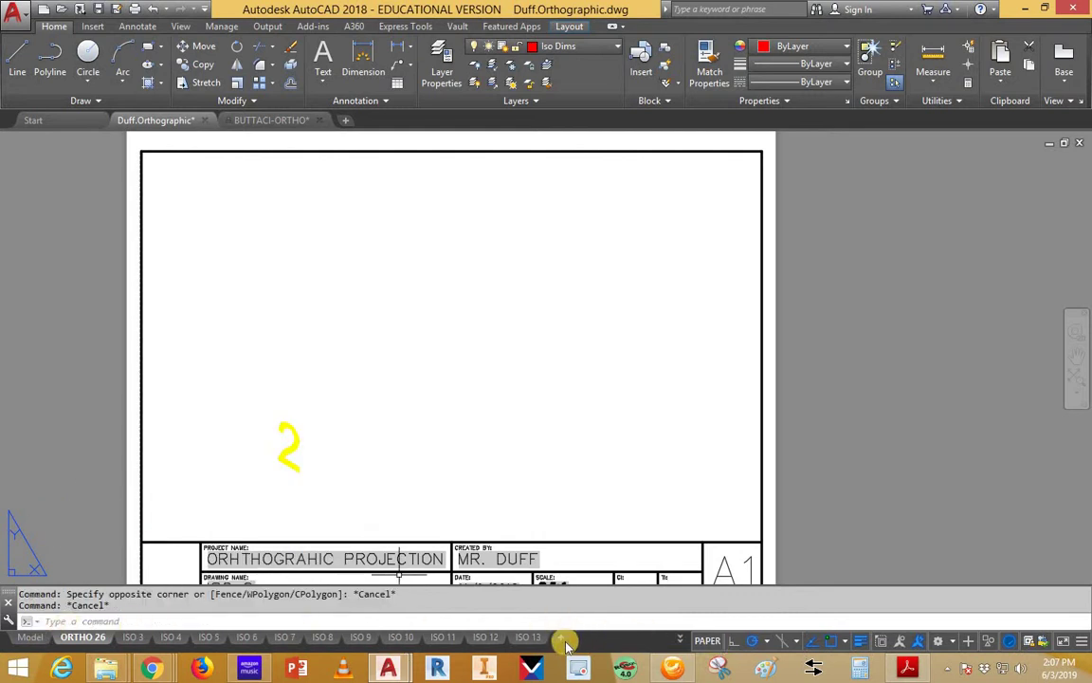
Add a new layout after ISO 13, and return to the ORTHO 25 layout
left_click(563, 638)
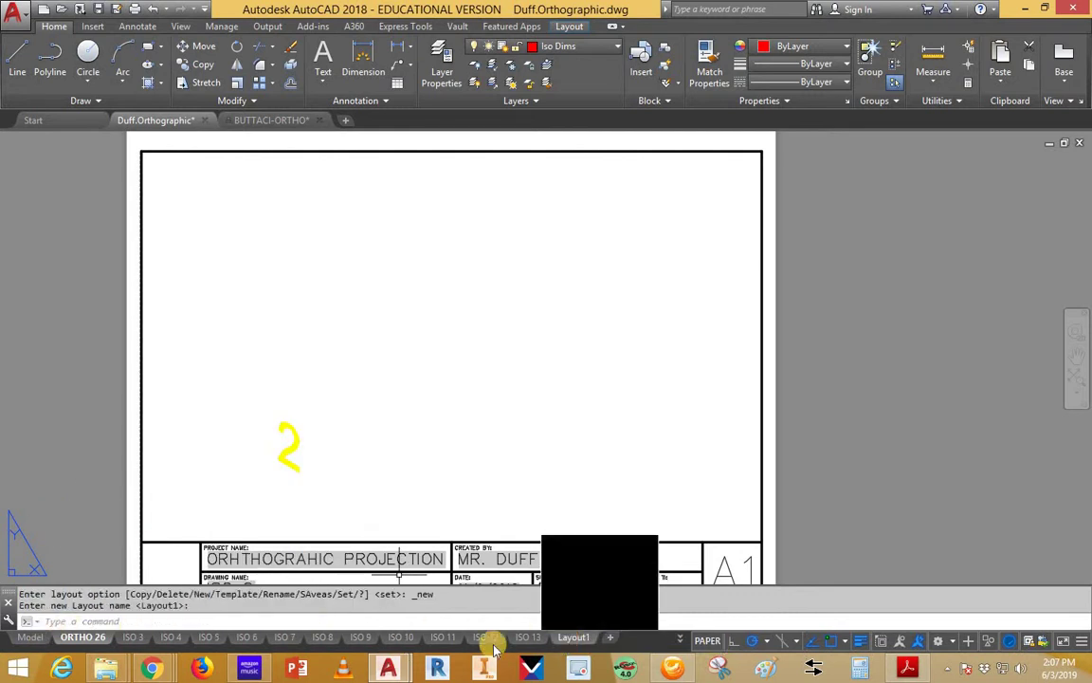
left_click(573, 637)
right_click(572, 638)
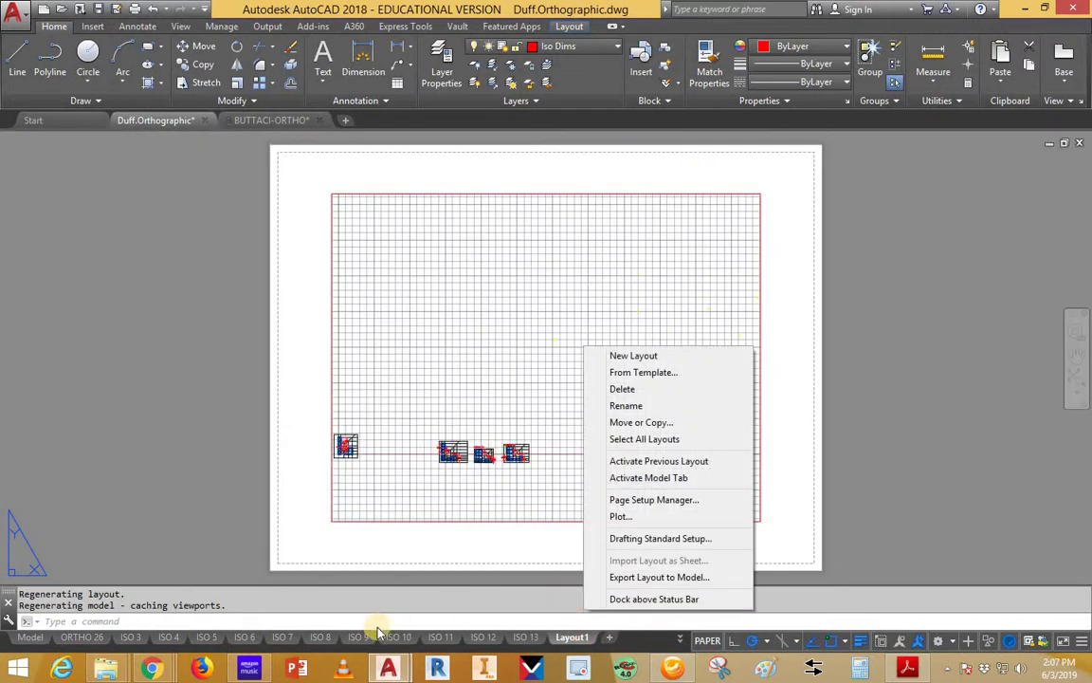
left_click(685, 642)
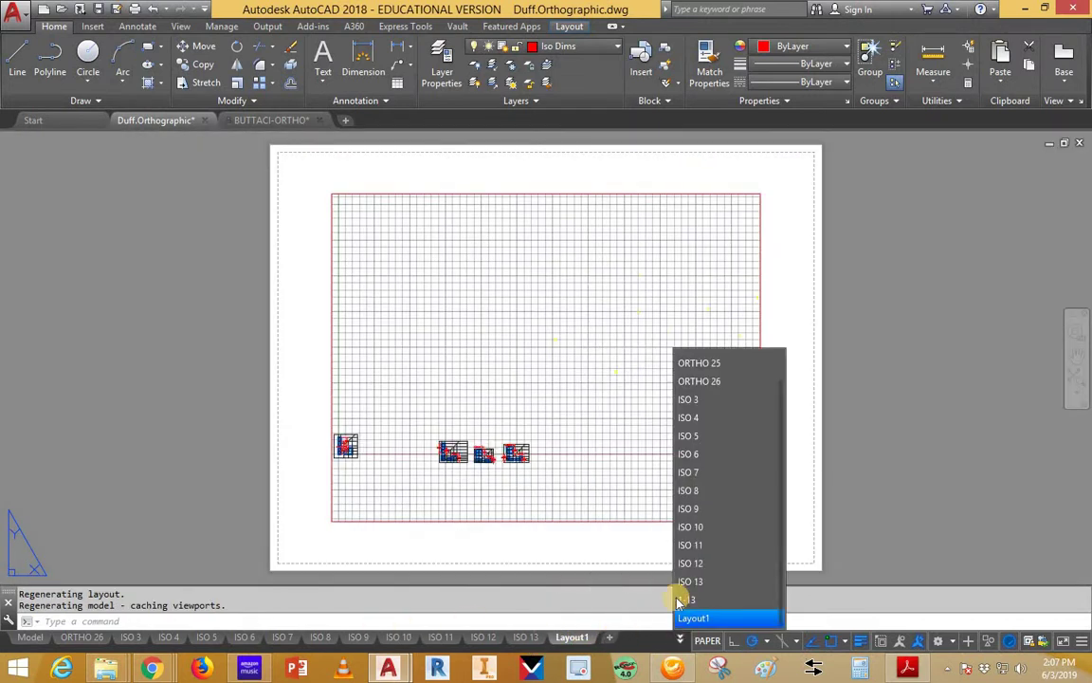
left_click(692, 366)
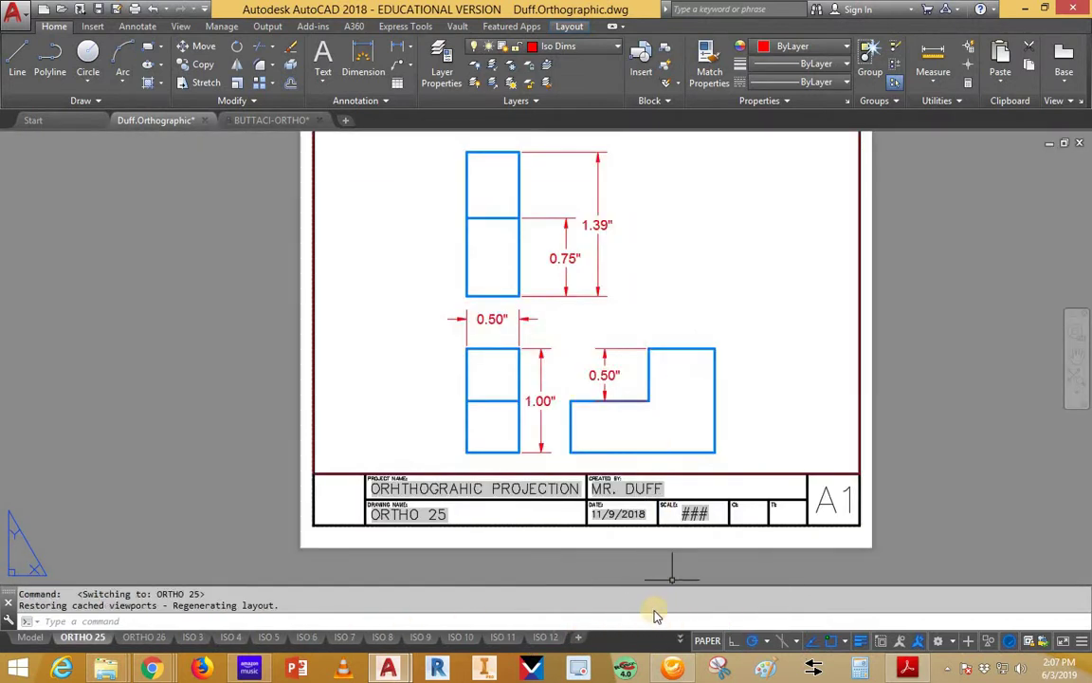
Try to redo the undone layout changes
key("ctrl+y")
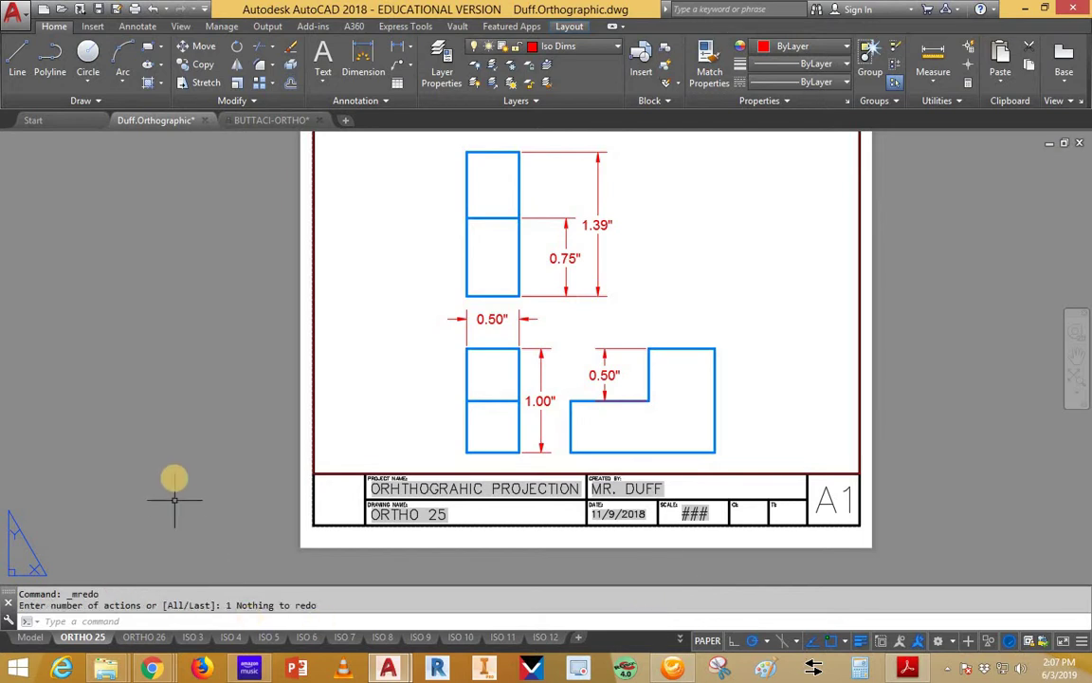
key("Escape")
key("Escape")
key("ctrl+y")
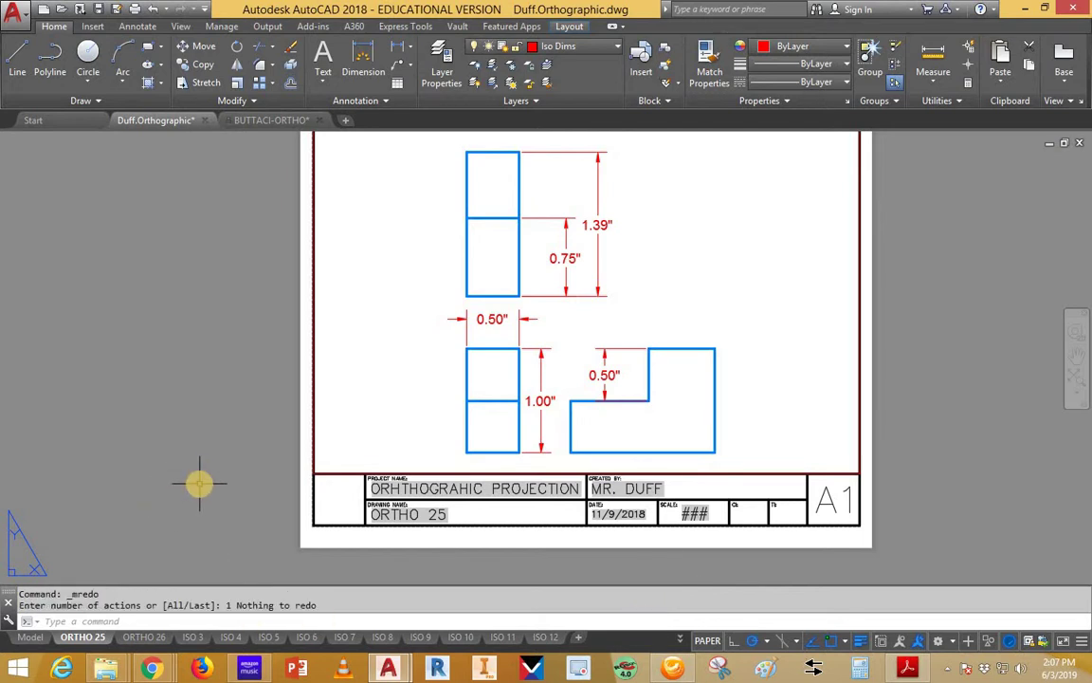
key("Escape")
key("Escape")
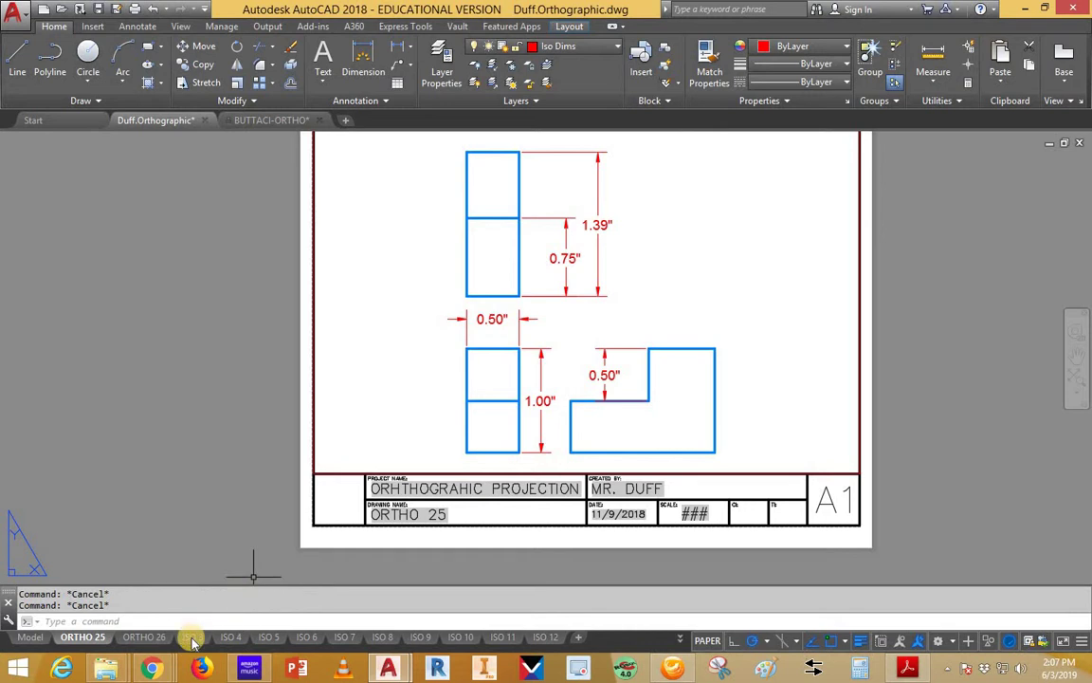
Rename the ISO 3 layout as ORTHO 27
left_click(192, 637)
right_click(193, 637)
left_click(233, 432)
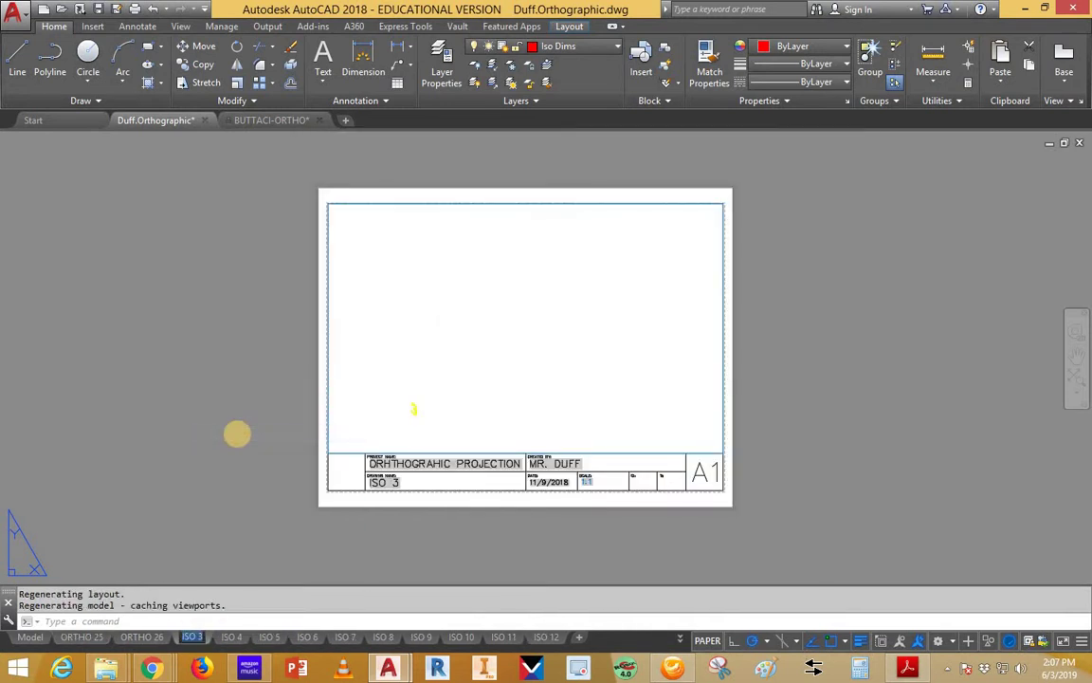
type("ORTHO")
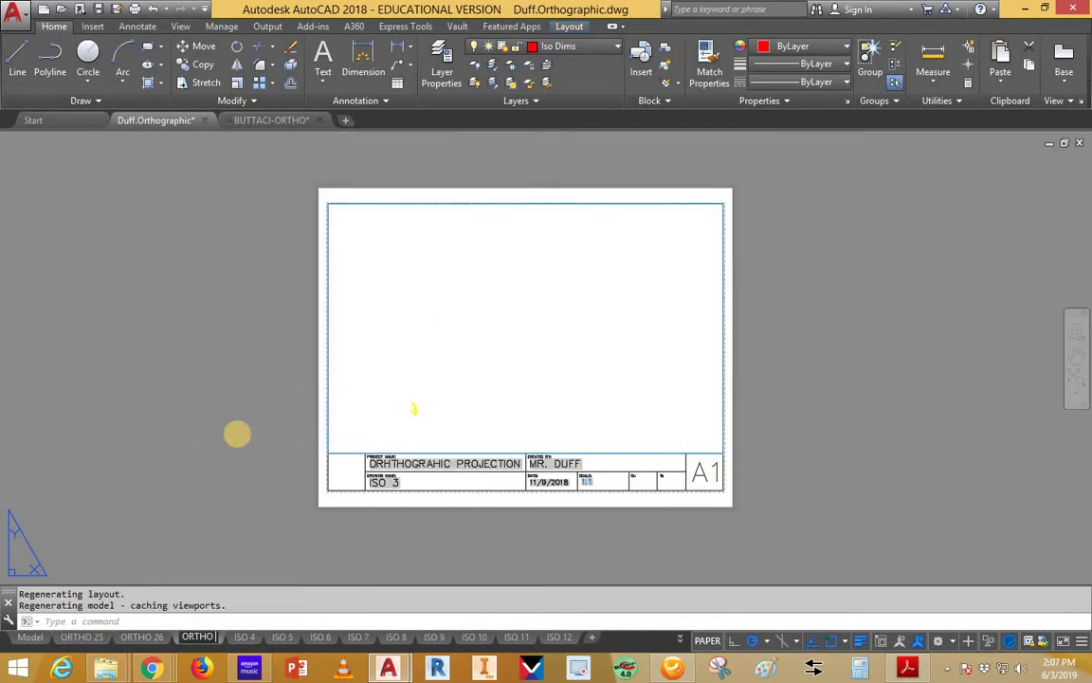
type(" 27")
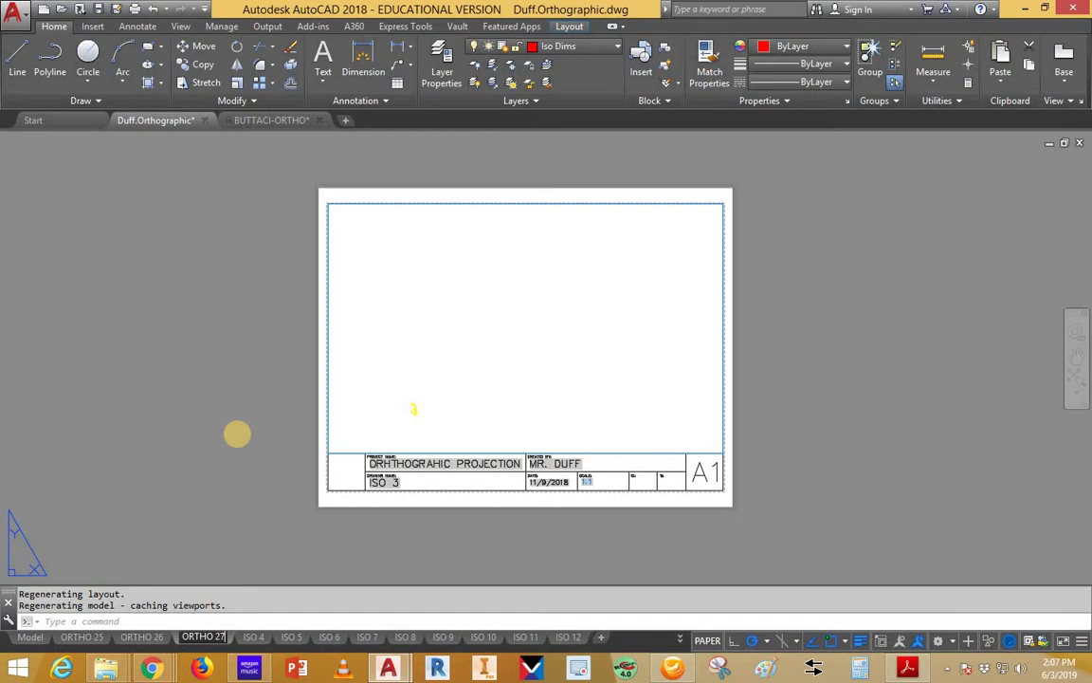
Rename the ISO 4 layout as ORTHO 28
right_click(256, 638)
left_click(302, 433)
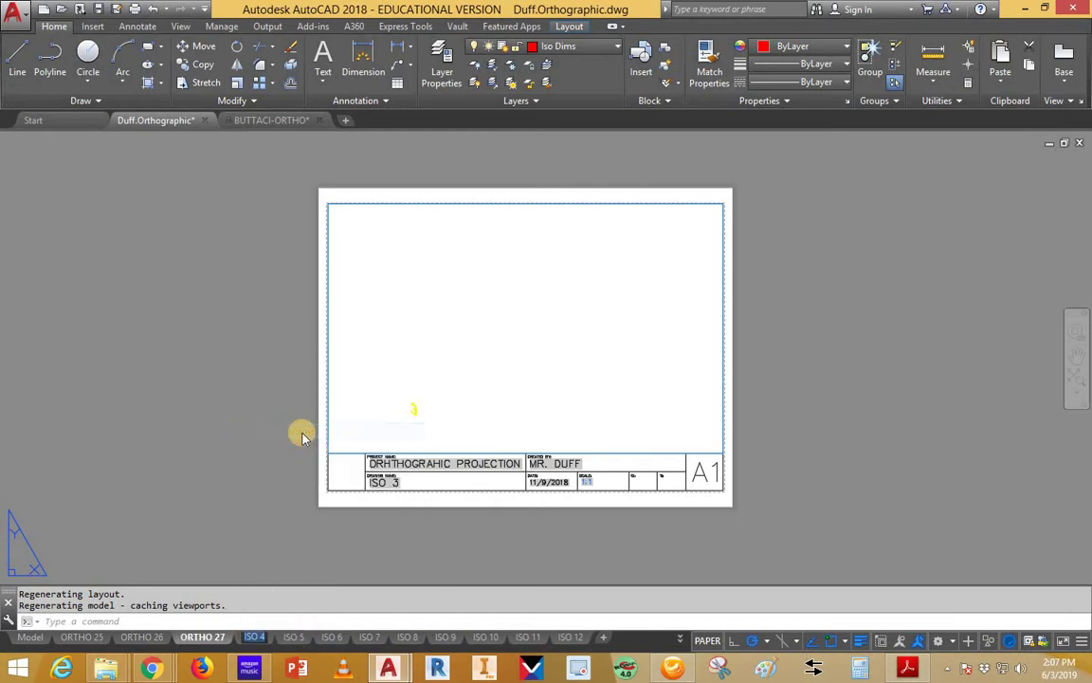
type("ORTHO 2")
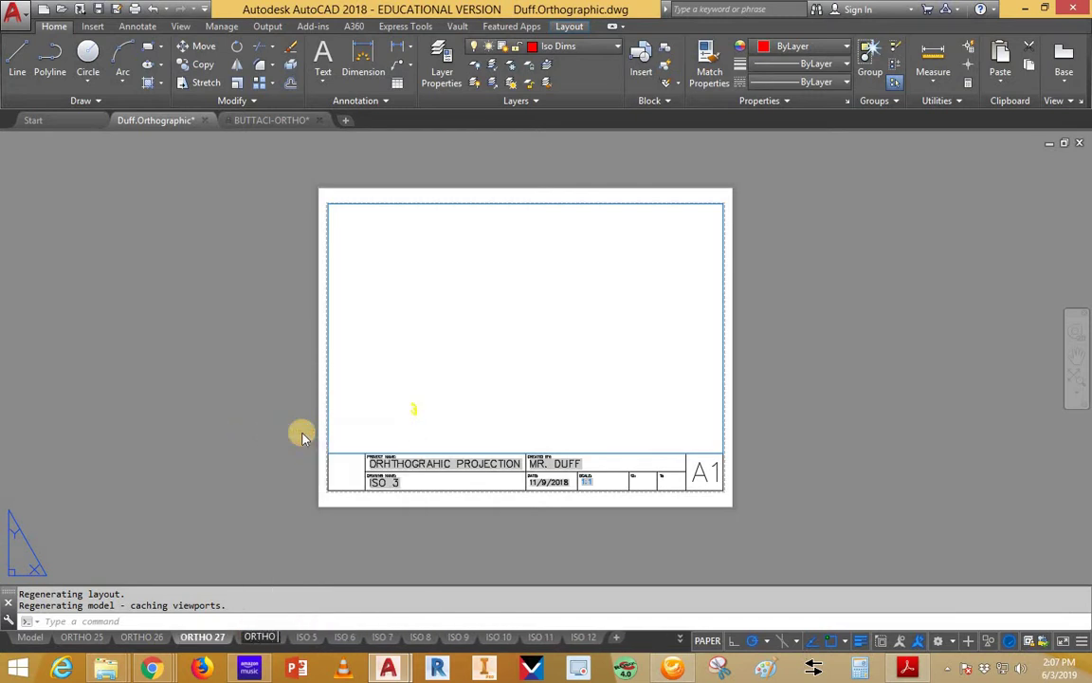
type("8")
left_click(302, 434)
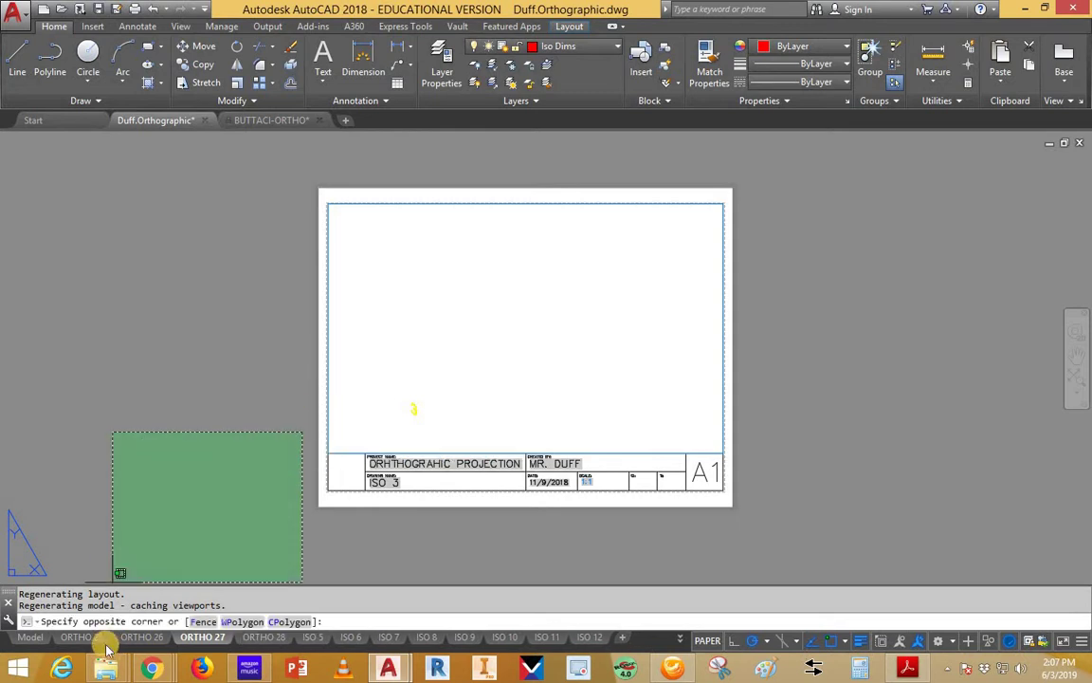
left_click(129, 405)
key("Escape")
key("Escape")
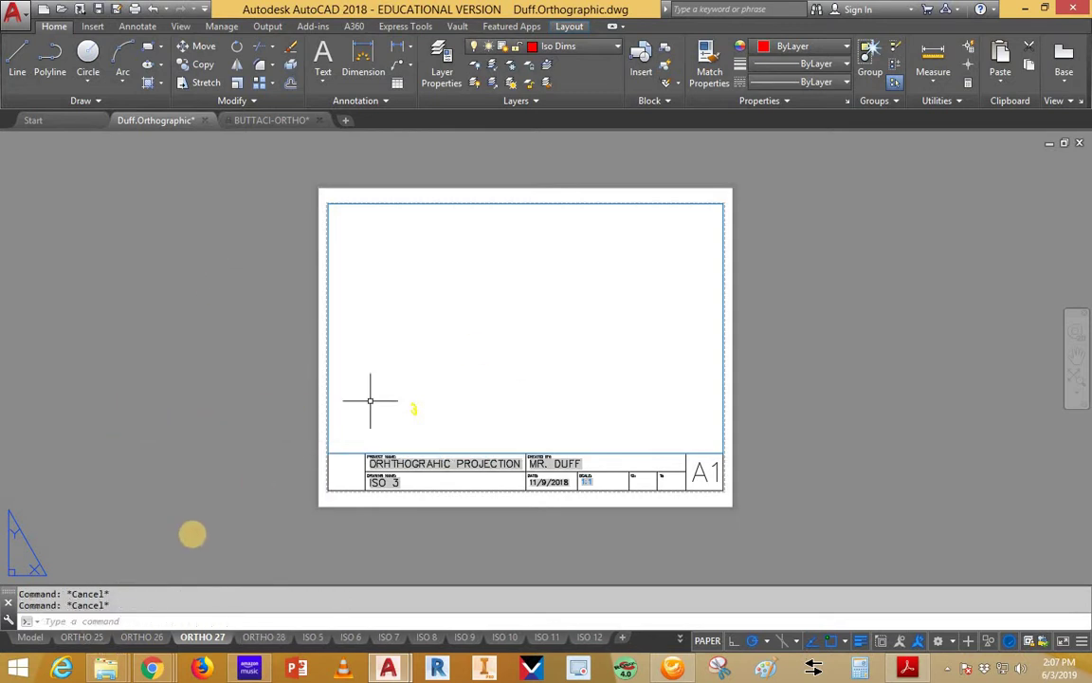
Start a Batch Plot from the ORTHO 25 layout and remove the current drawing's Model sheet from the publish list
left_click(83, 637)
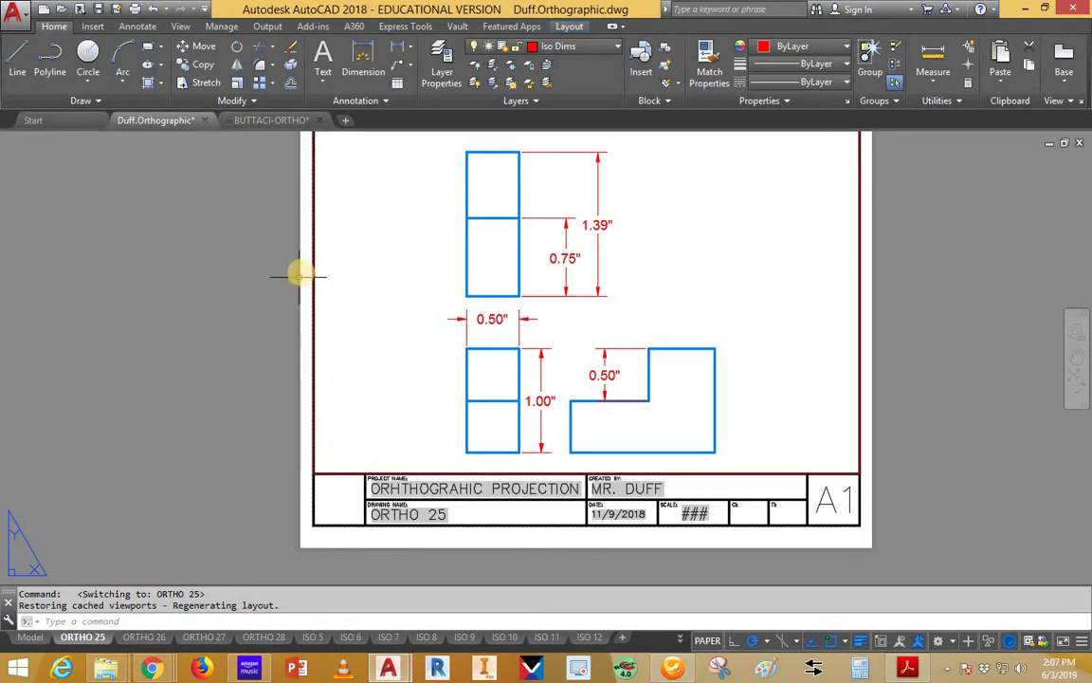
left_click(30, 20)
mouse_move(90, 337)
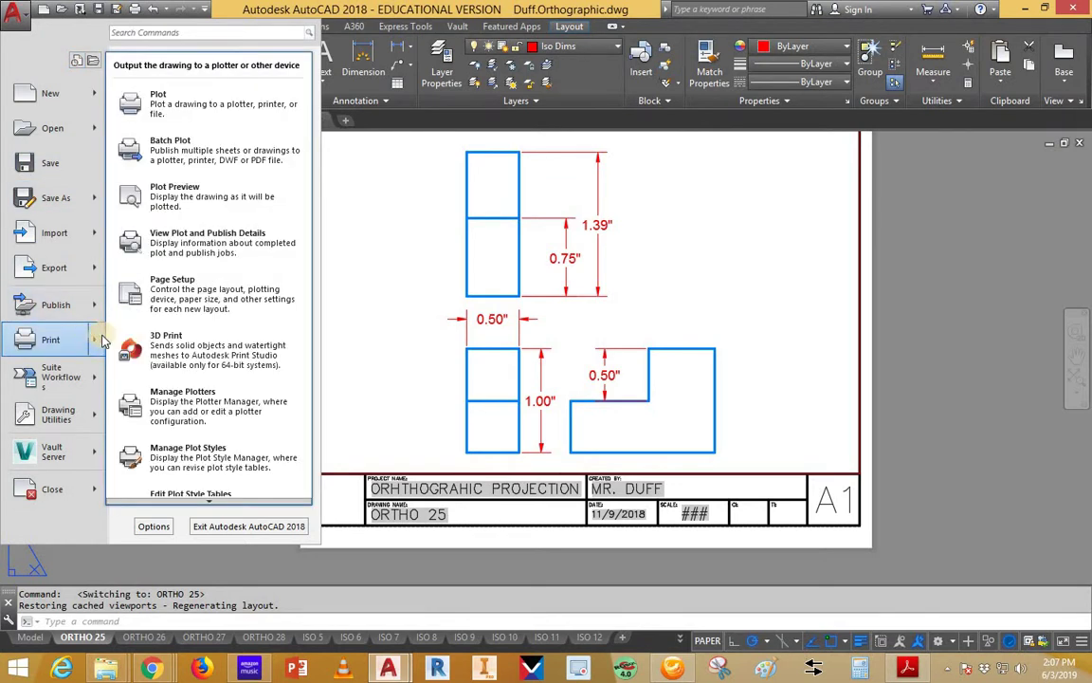
left_click(211, 151)
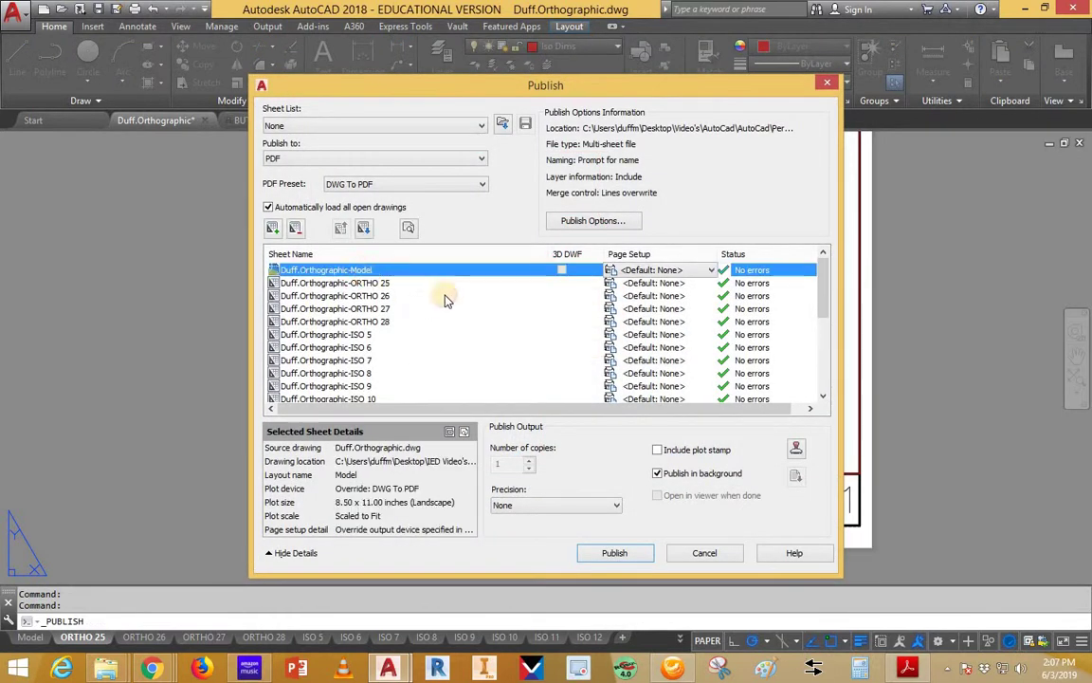
left_click(297, 231)
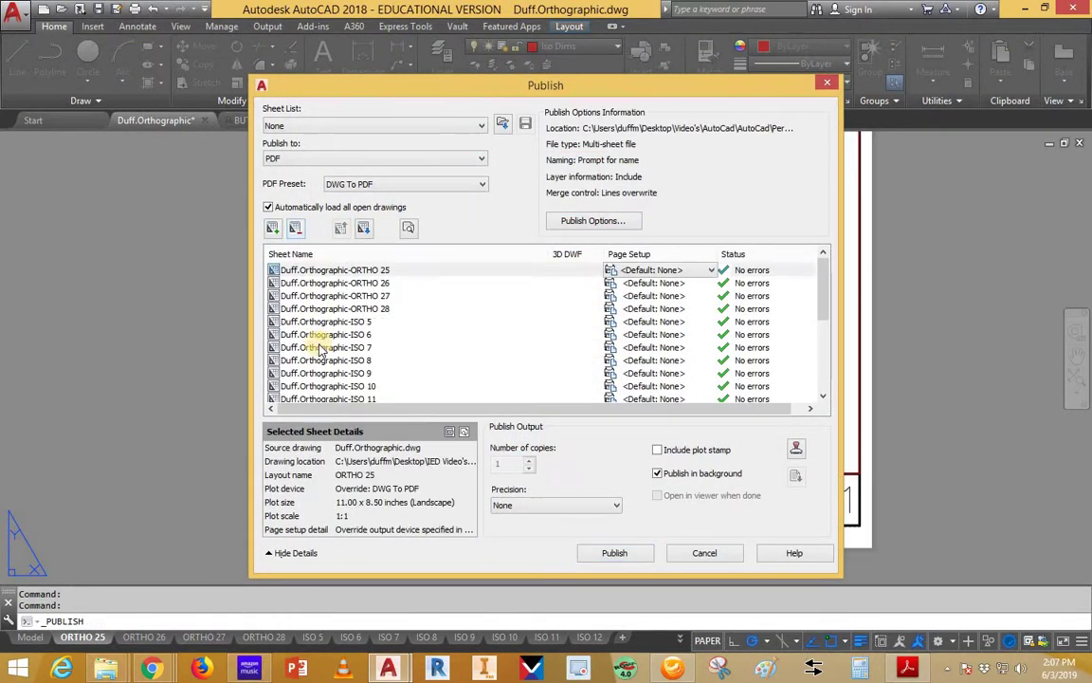
Remove all Unsaved Drawing1 sheets and the Layout1 sheet from the publish list
left_click(367, 374)
scroll(370, 377, "down", 4)
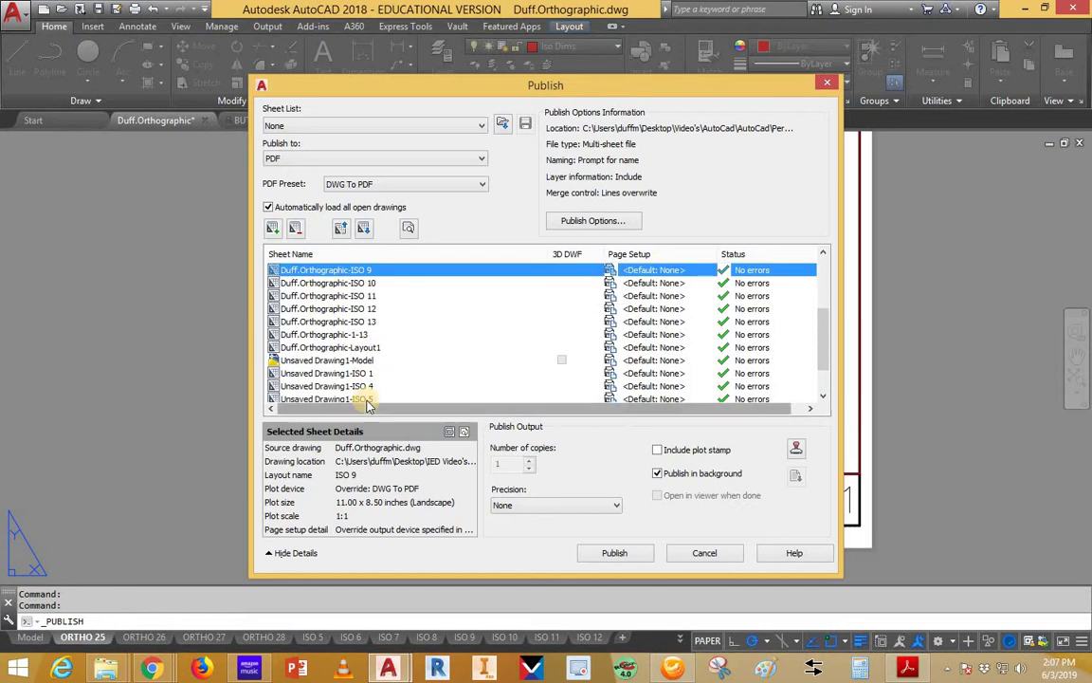
left_click(366, 389)
left_click(296, 229)
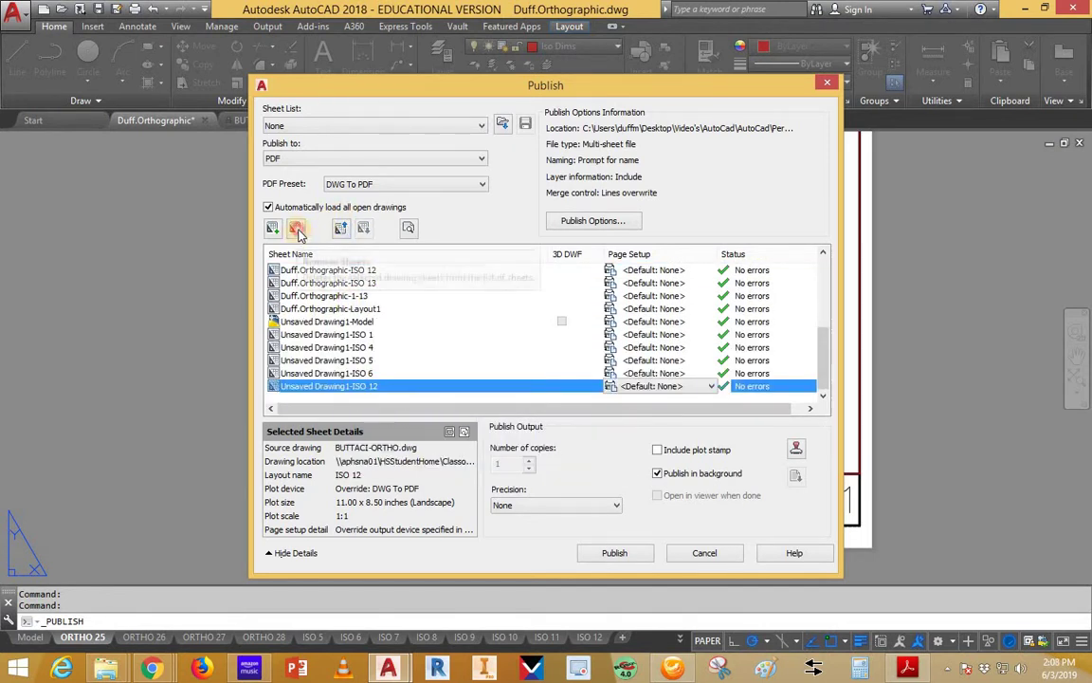
left_click(295, 229)
left_click(295, 229)
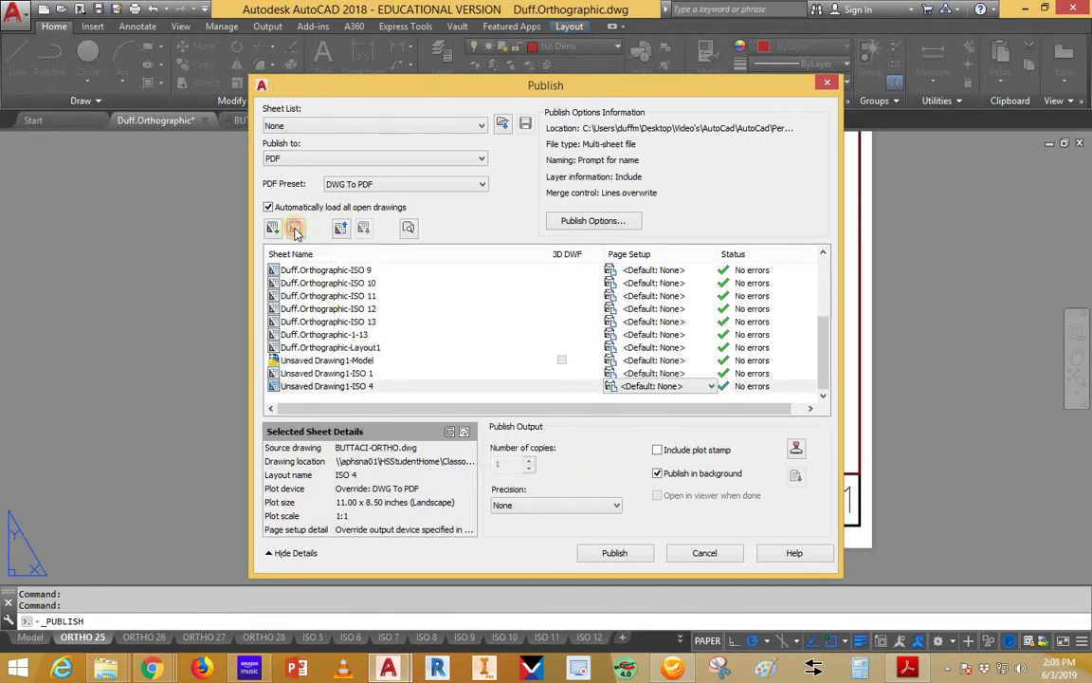
left_click(295, 229)
left_click(295, 229)
left_click(295, 230)
left_click(295, 229)
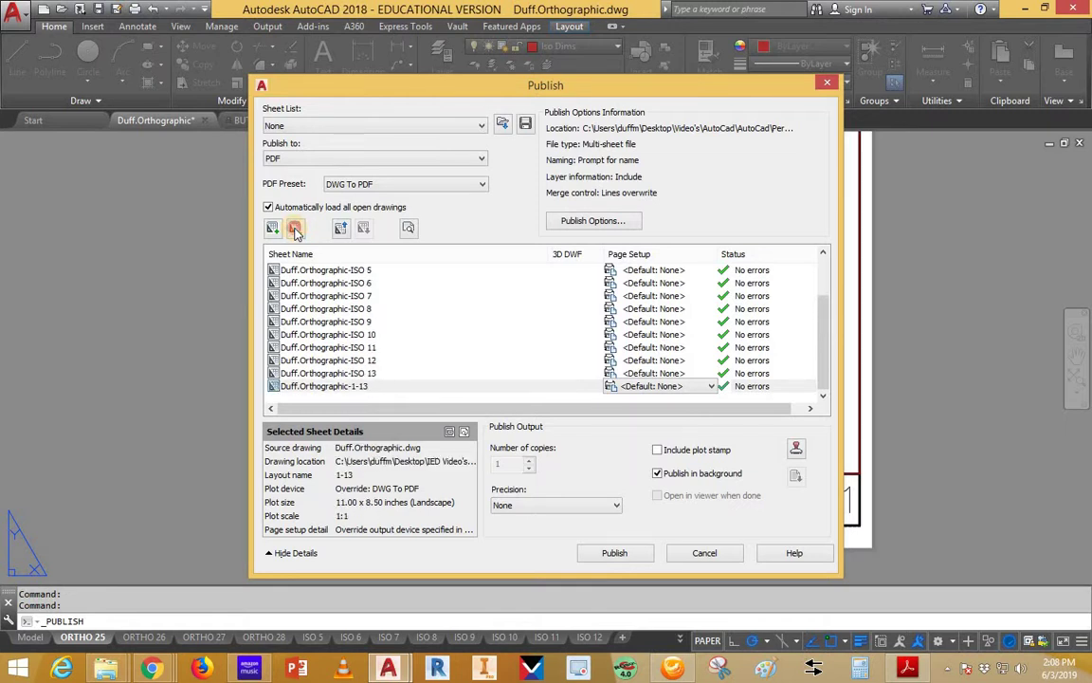
Remove the 1-13 sheet and the ISO 13 through ISO 5 sheets, keeping only ORTHO 25 to ORTHO 28 in the publish list
left_click(295, 229)
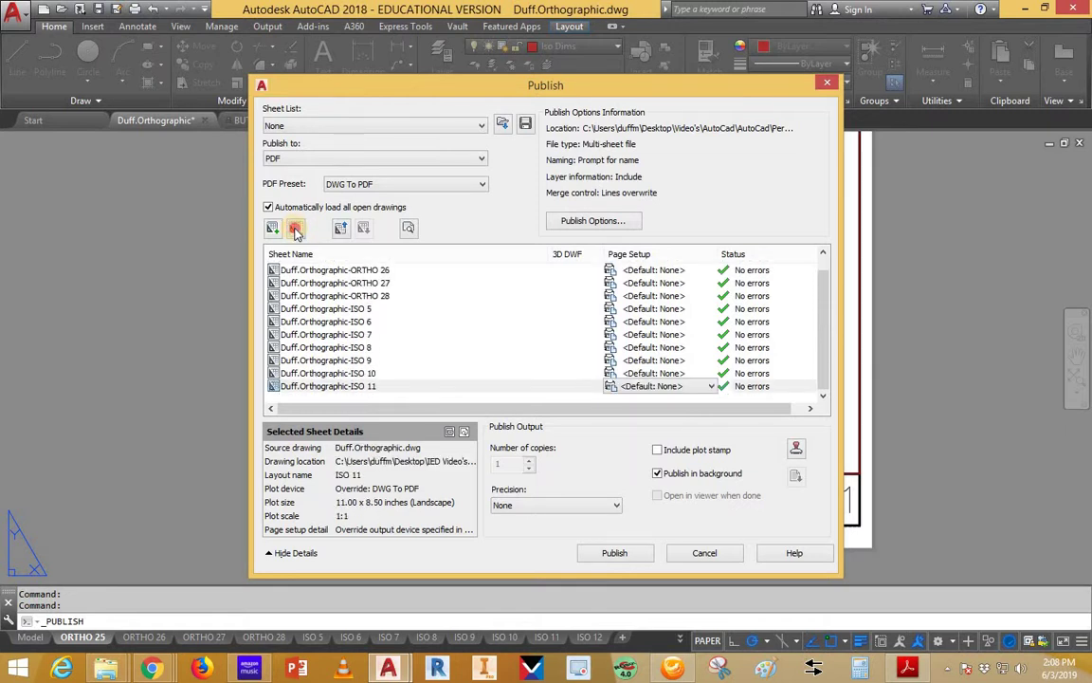
left_click(295, 229)
left_click(295, 229)
left_click(295, 229)
left_click(295, 230)
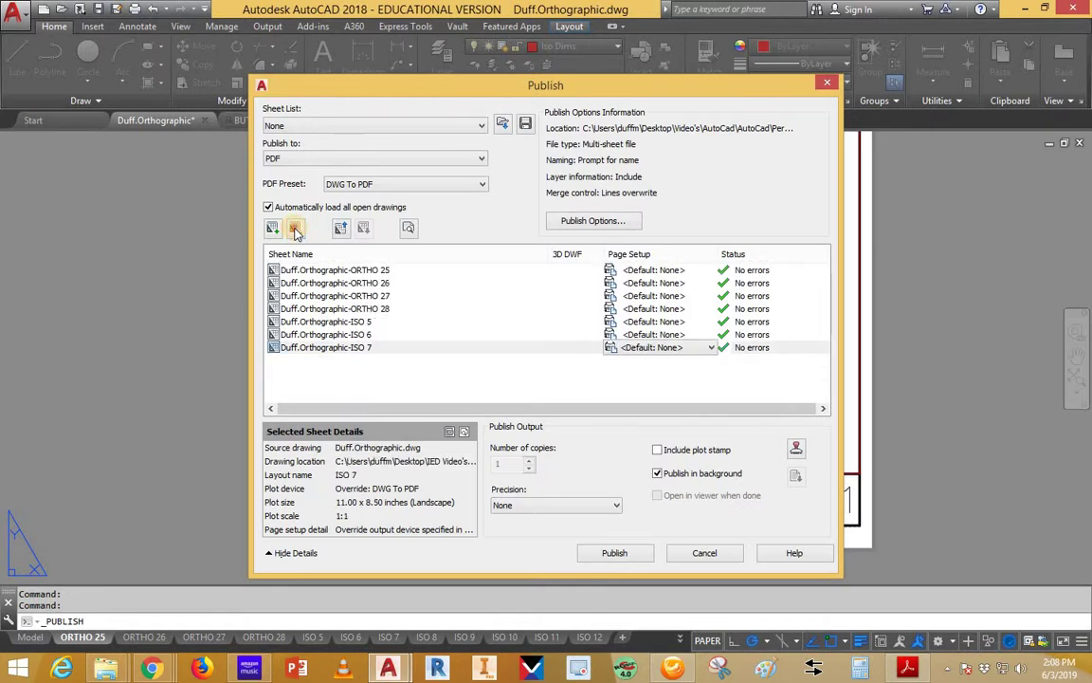
left_click(295, 229)
left_click(295, 230)
left_click(294, 230)
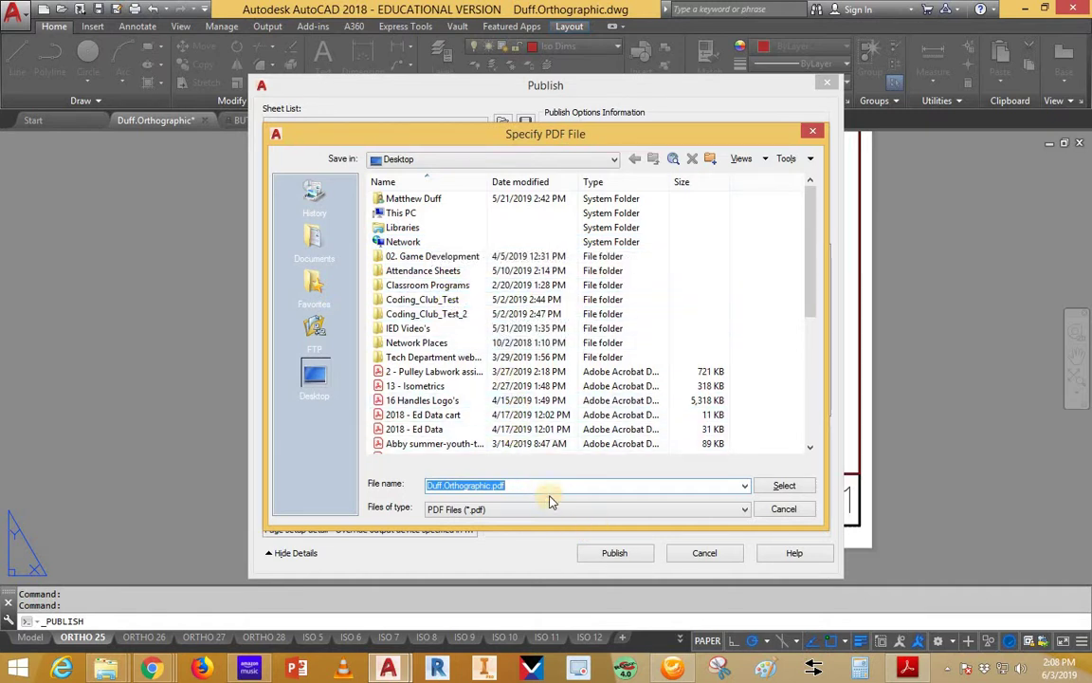
Publish the sheets to a PDF on the Desktop, adding 1 to the end of its default name, without saving the sheet list
left_click(493, 486)
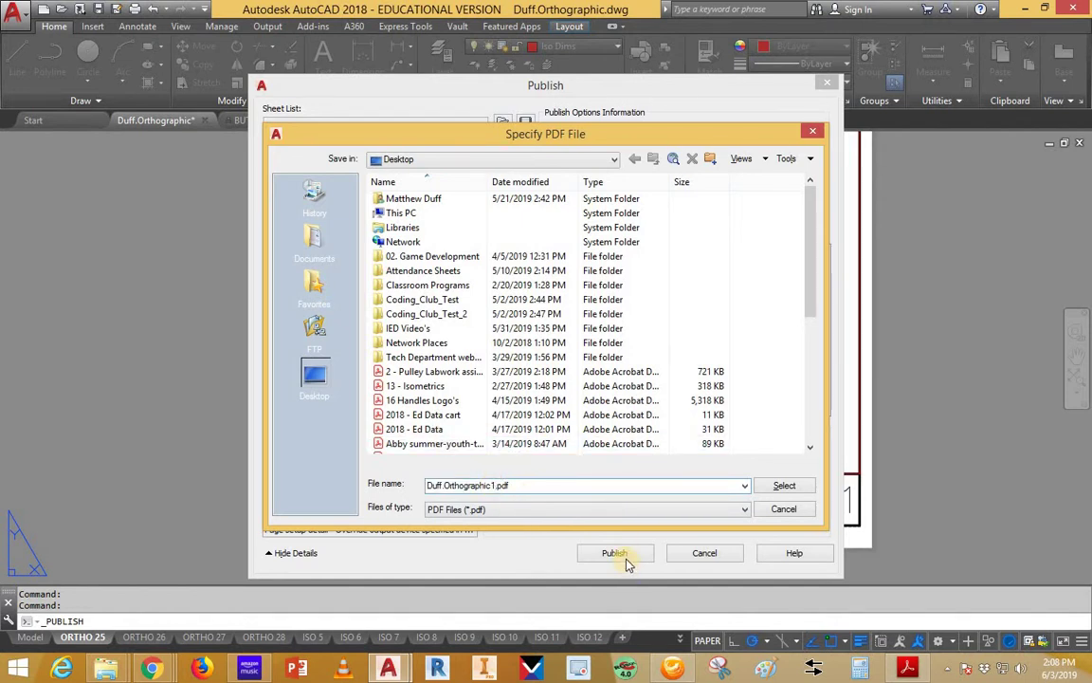
left_click(783, 484)
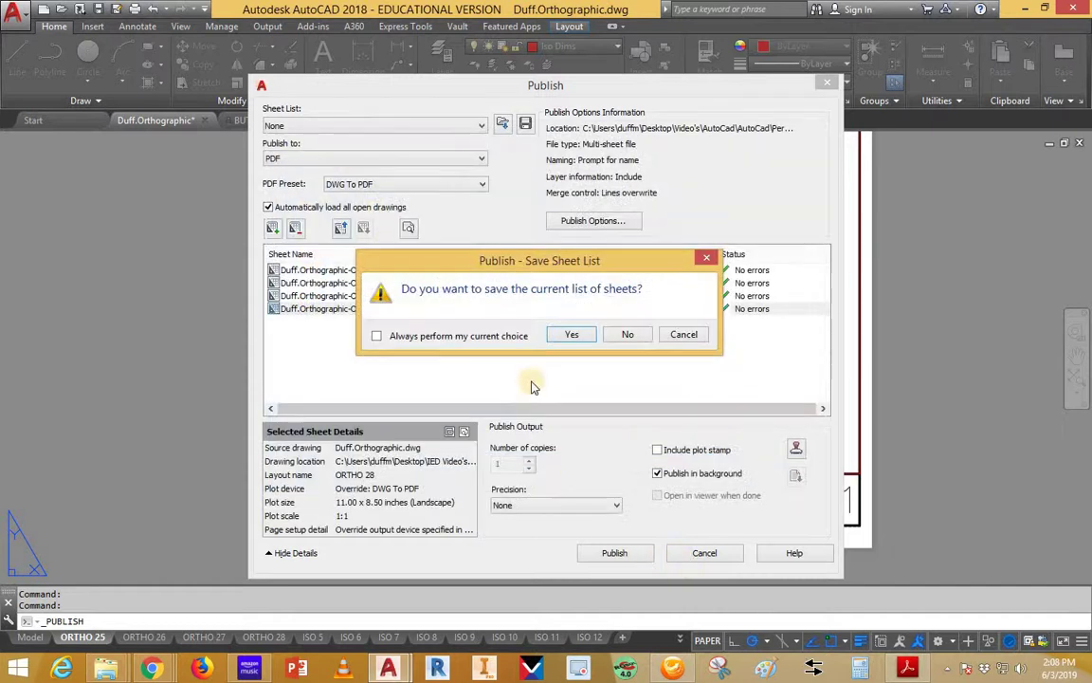
left_click(625, 335)
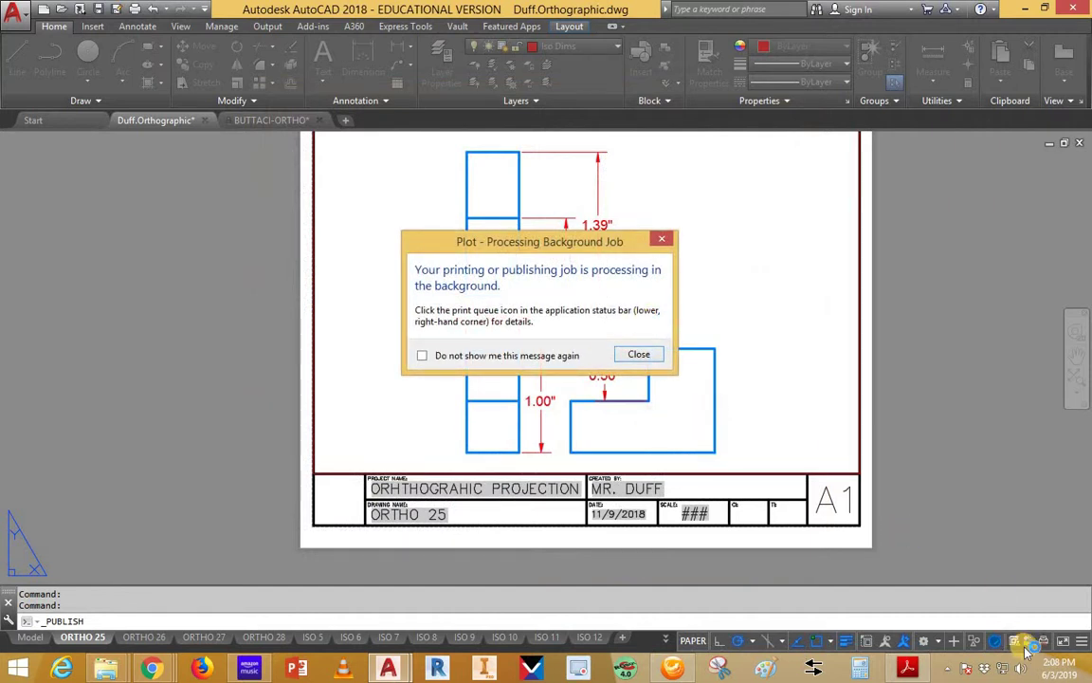
left_click(638, 354)
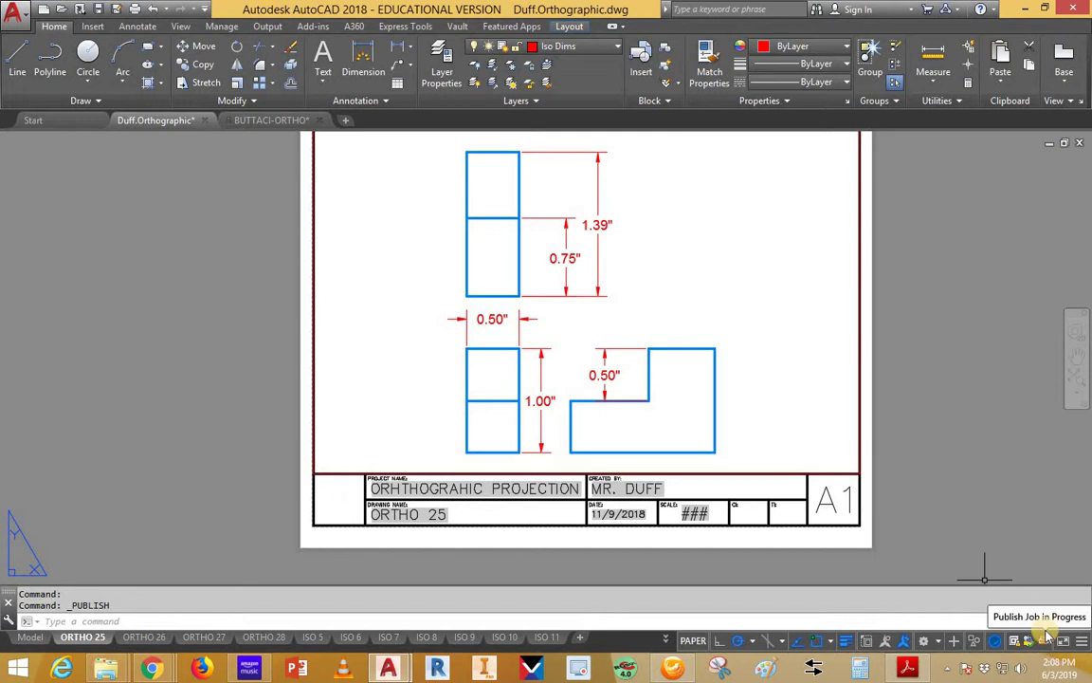
Check the Windows desktop for the published PDF, and return to the AutoCAD drawing
left_click(1027, 8)
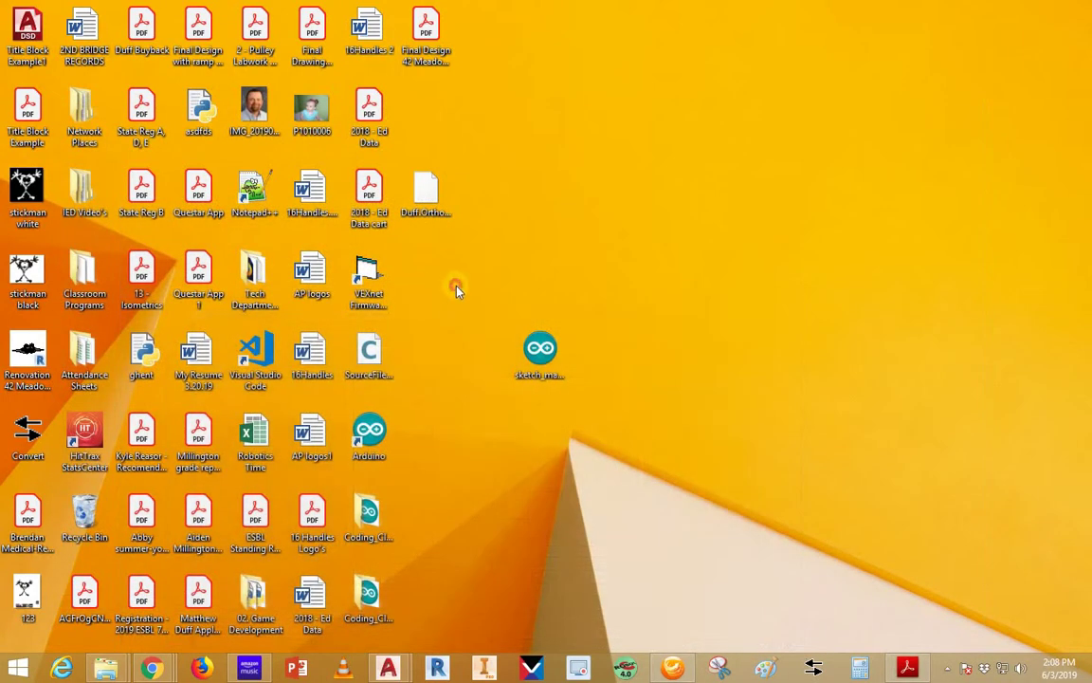
left_click(431, 204)
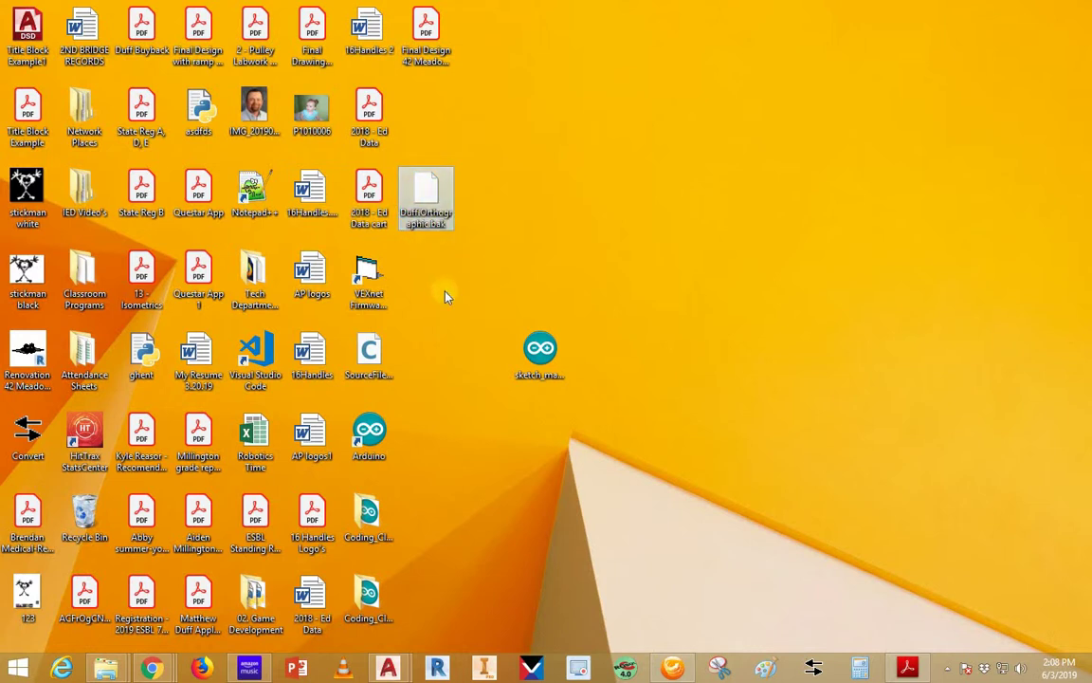
left_click(388, 668)
left_click(308, 524)
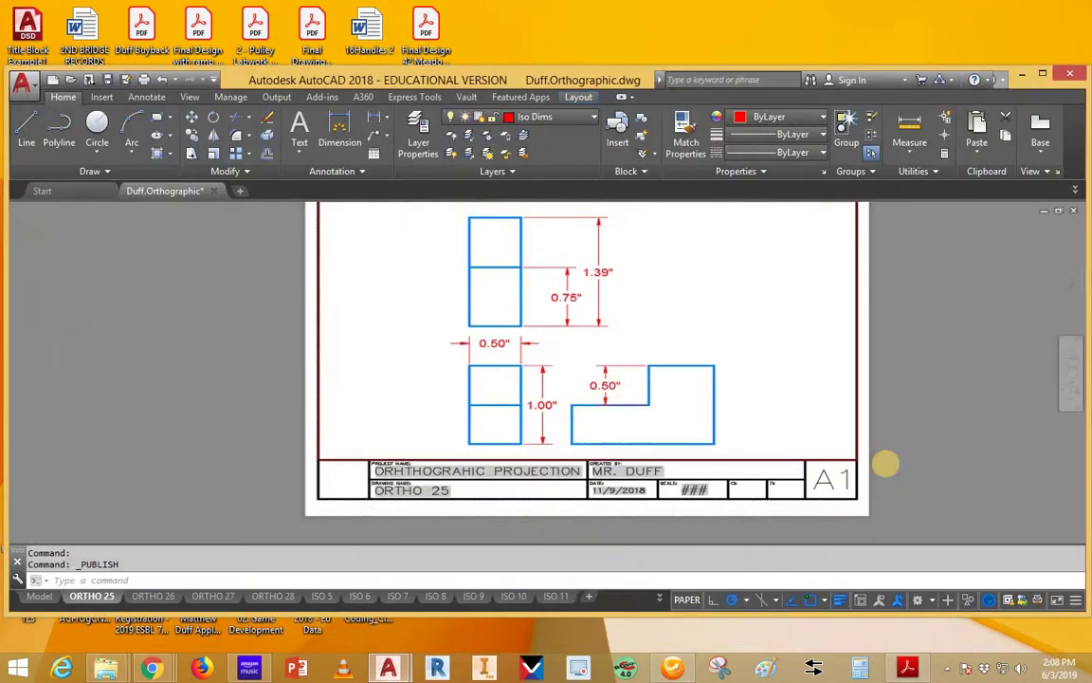